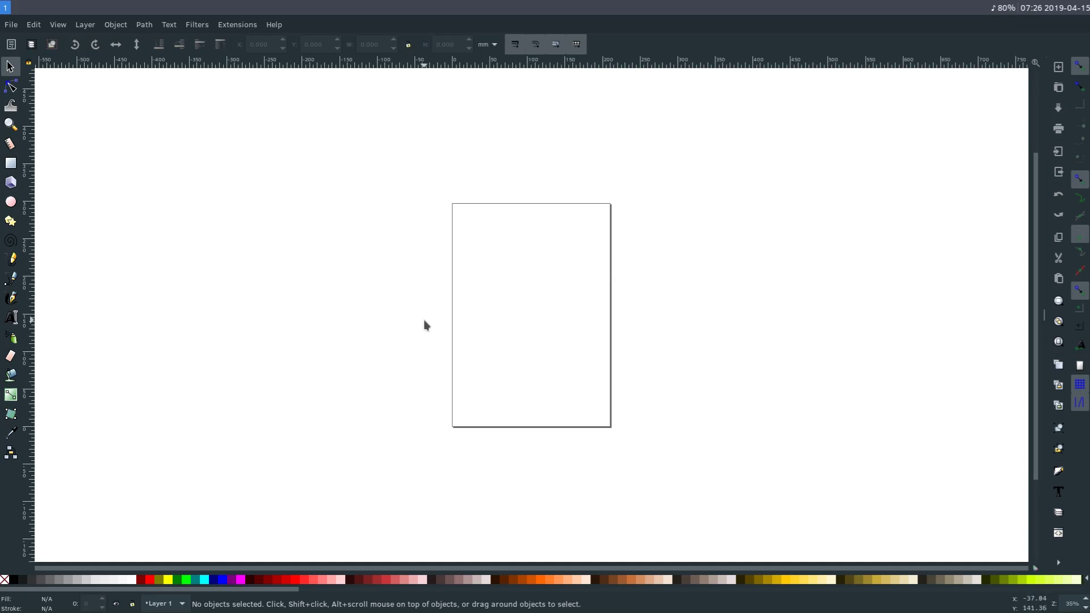
- Zoom and pan so the page moves off to the right, exposing empty canvas
key(minus)
key(minus)
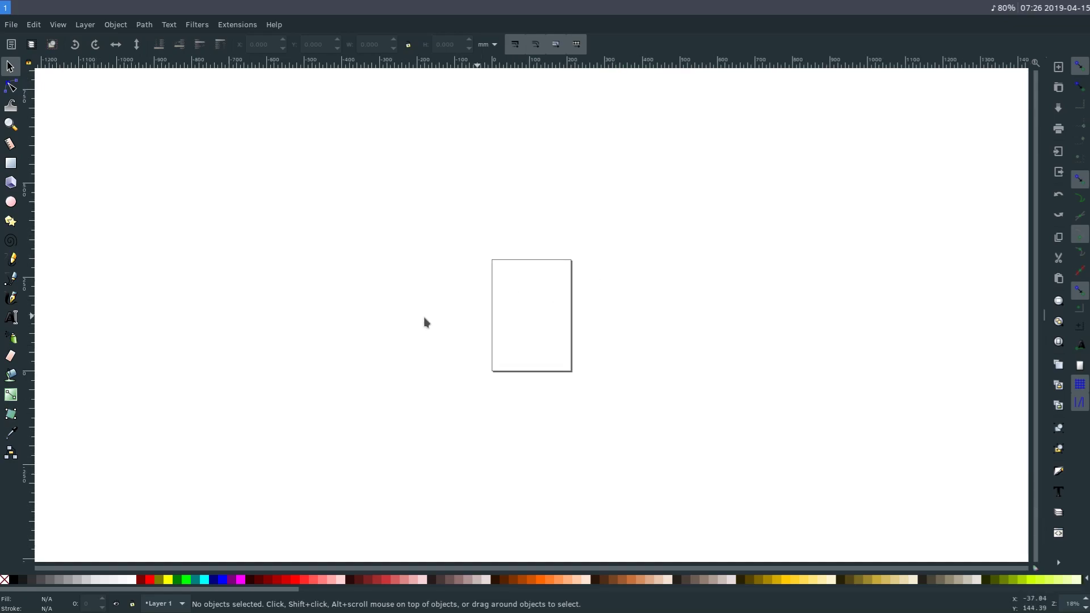
key(plus)
key(plus)
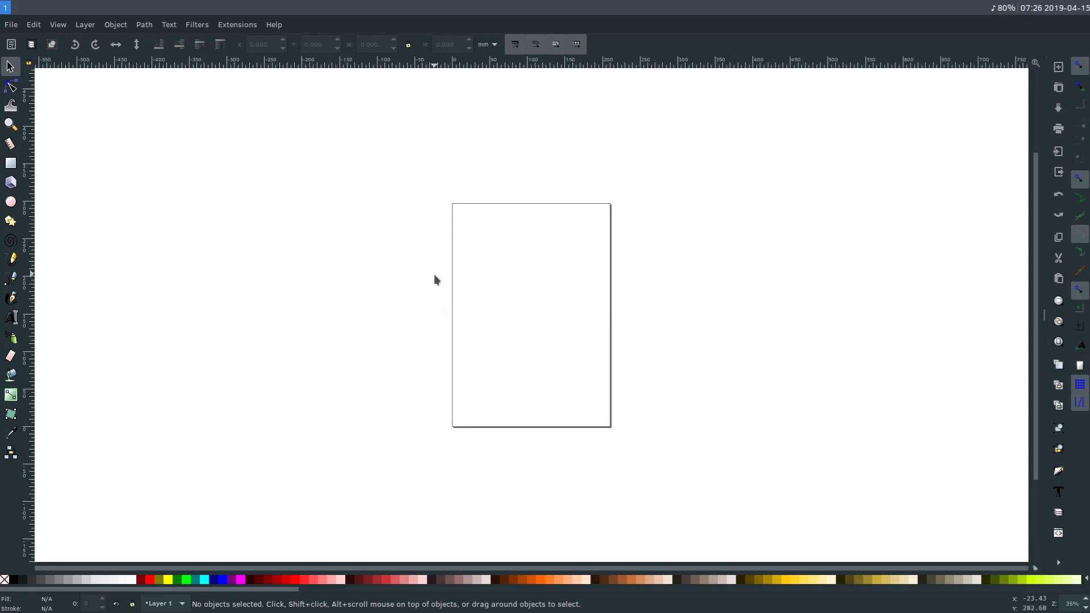
drag(435, 280, 683, 264)
key(plus)
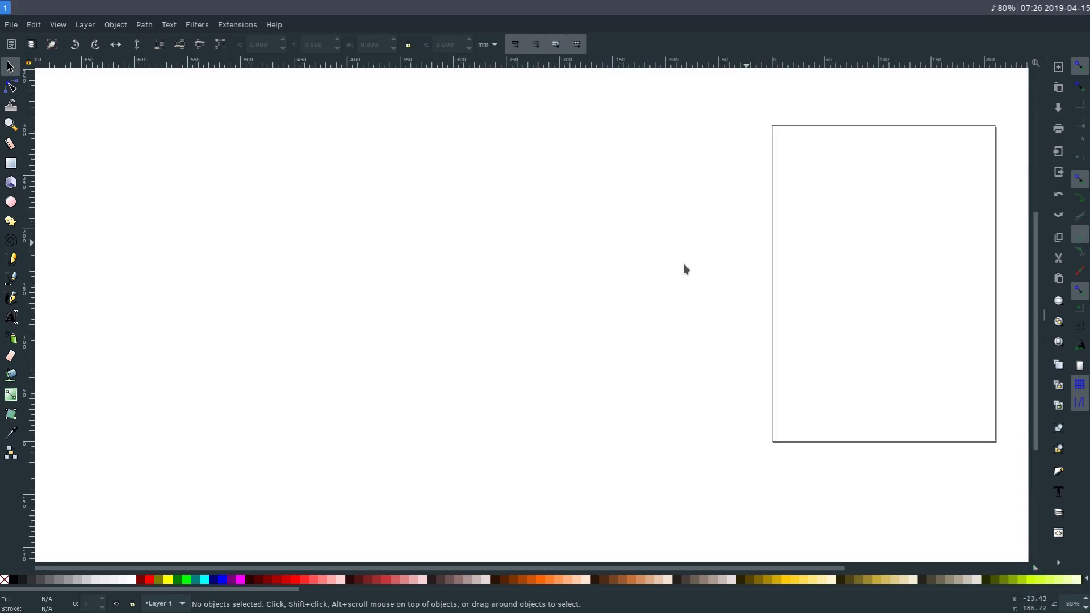
drag(387, 277, 736, 280)
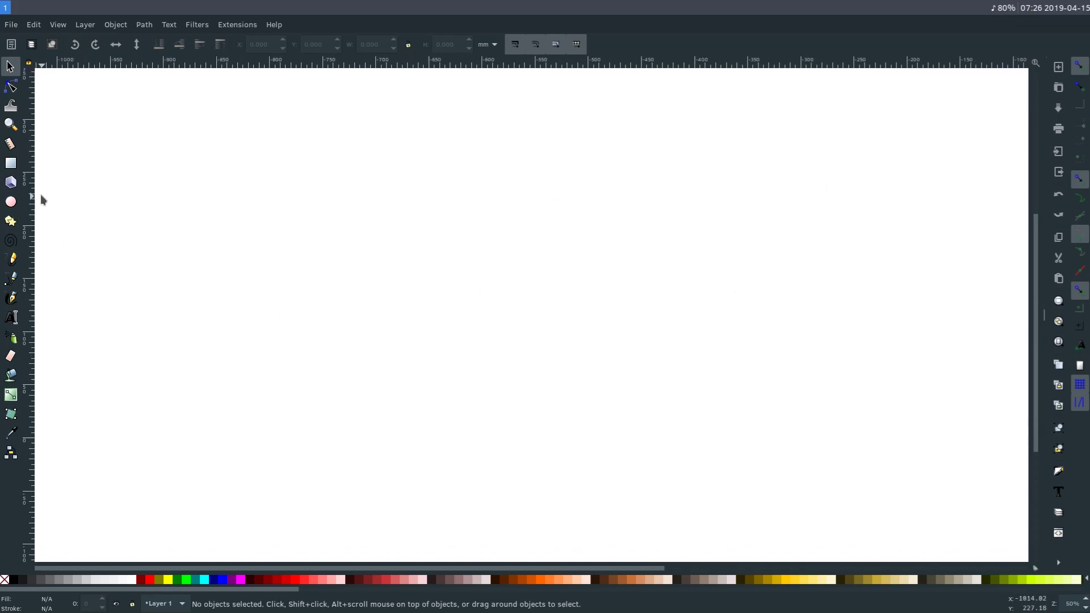
- Draw a closed straight-segment T-shirt outline with the Bezier tool: neck, sleeves, armpits and hem
click(13, 280)
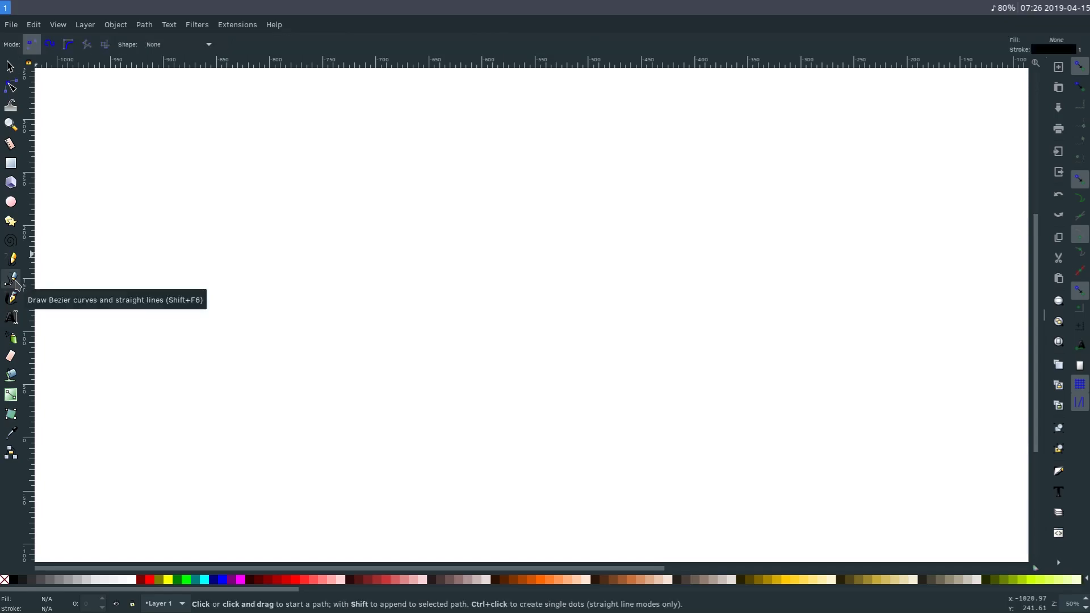
click(433, 196)
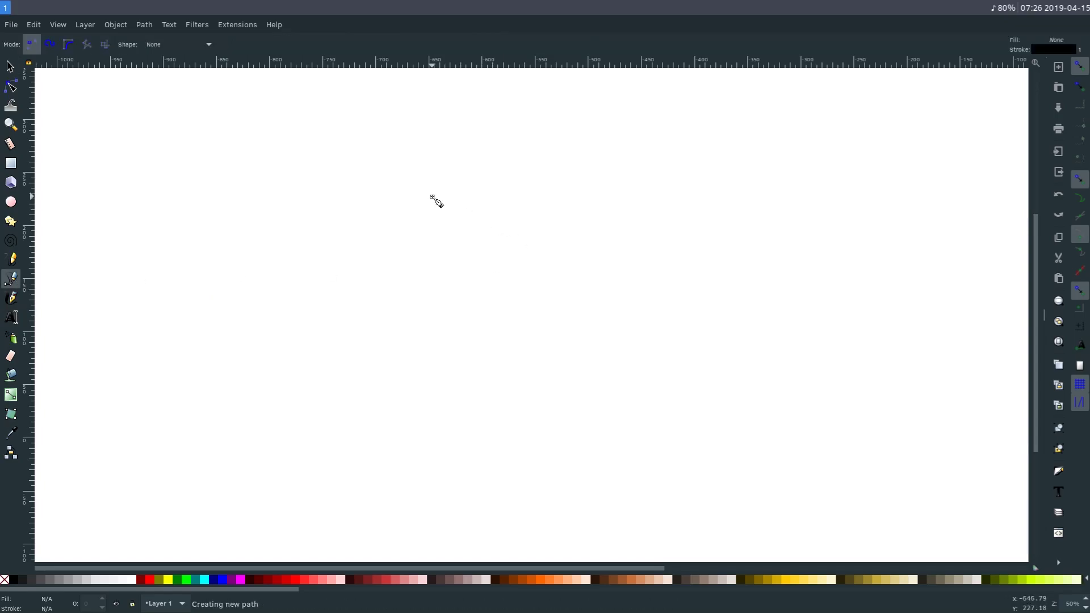
click(524, 196)
click(601, 259)
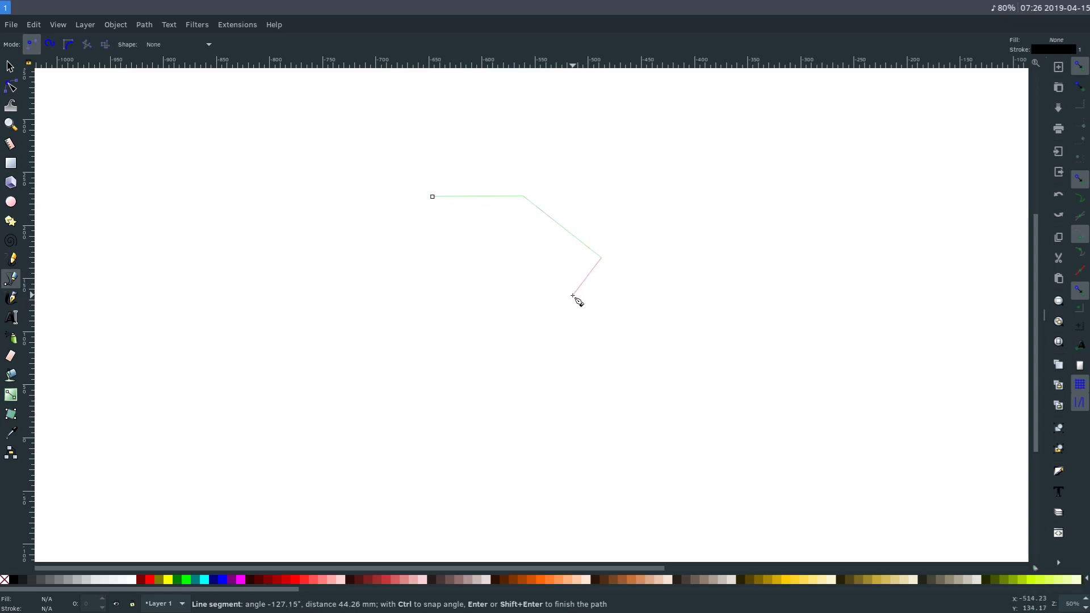
click(564, 300)
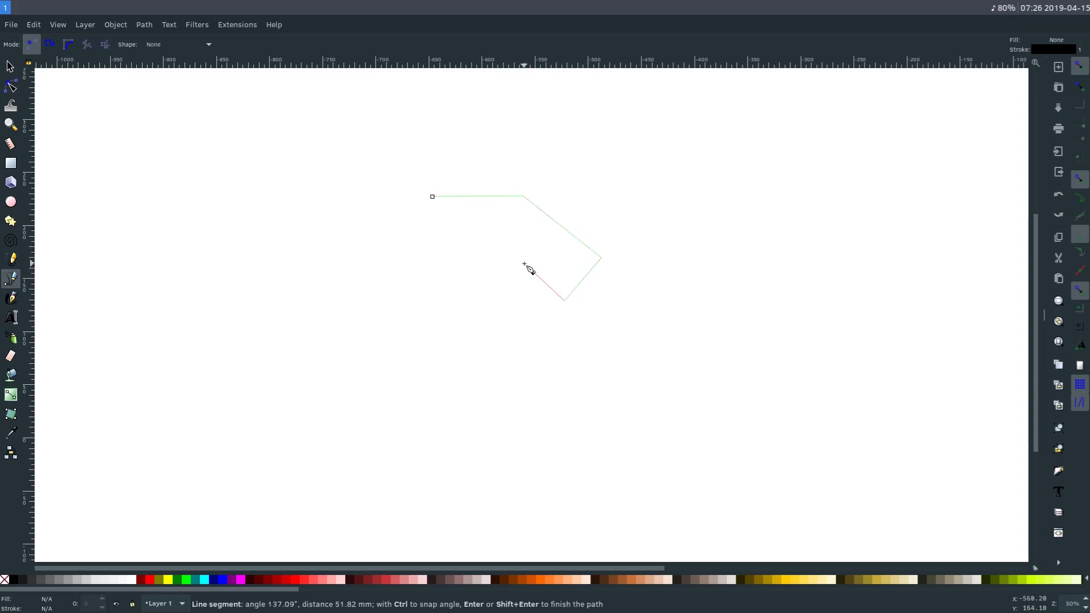
click(523, 264)
click(524, 391)
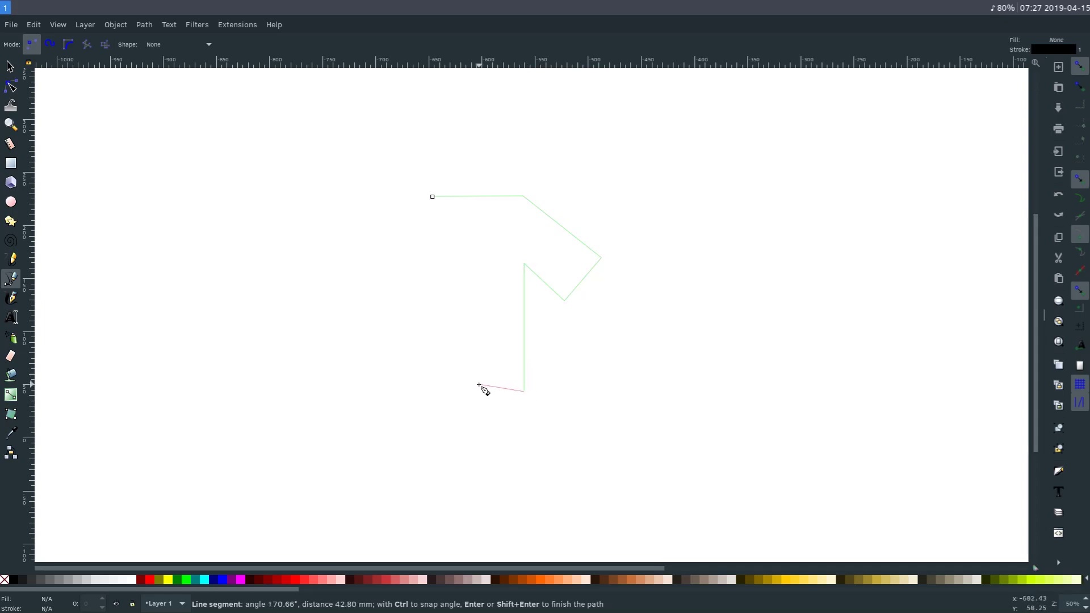
click(432, 391)
click(436, 265)
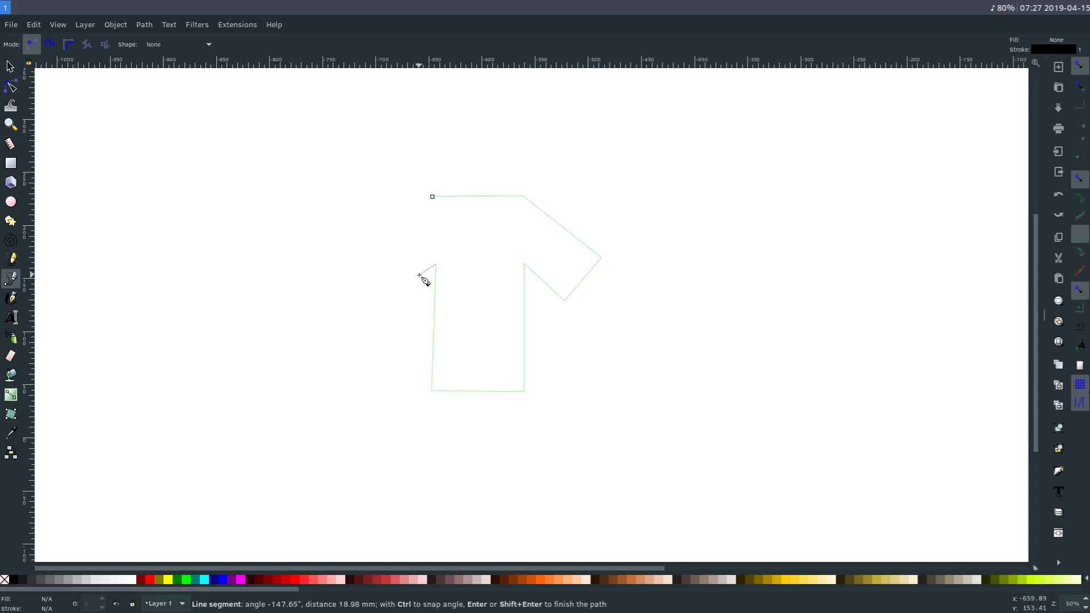
click(397, 297)
click(363, 239)
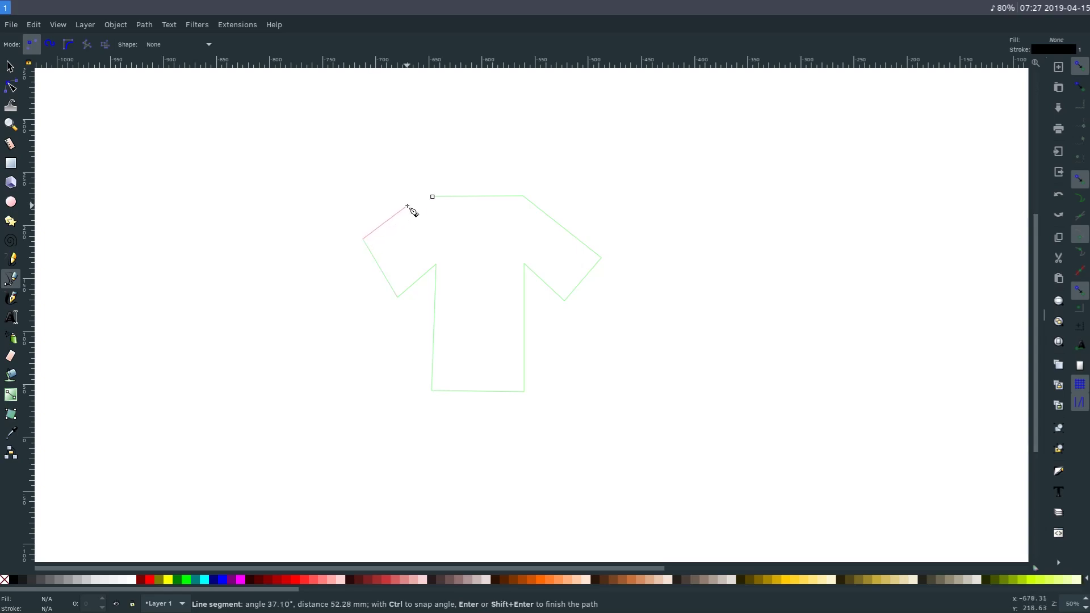
click(432, 197)
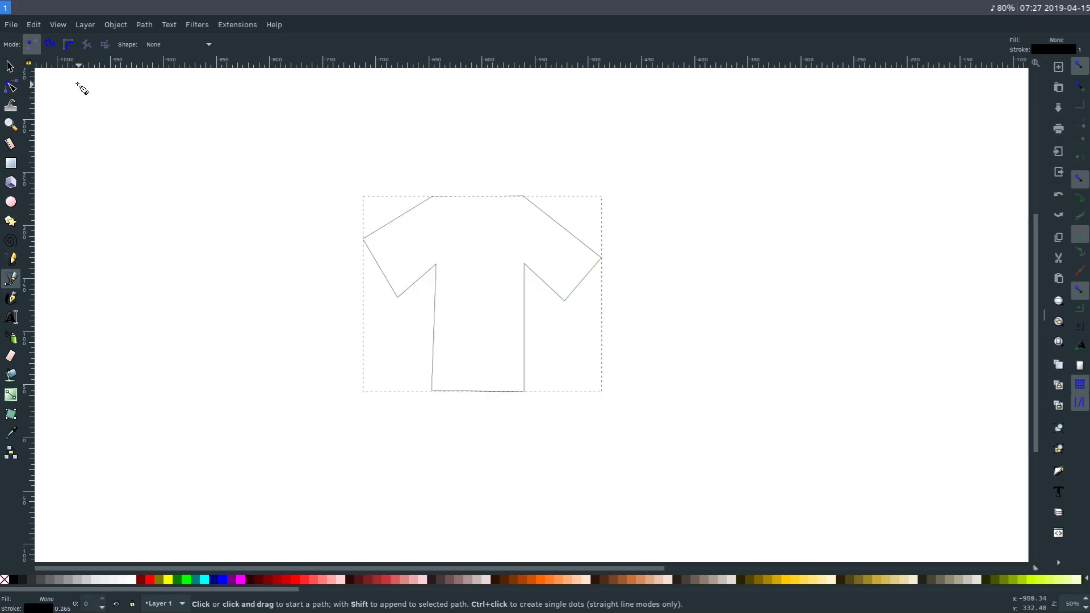
- Move the neck, shoulder, sleeve, armpit and hem corner nodes into better positions
click(10, 67)
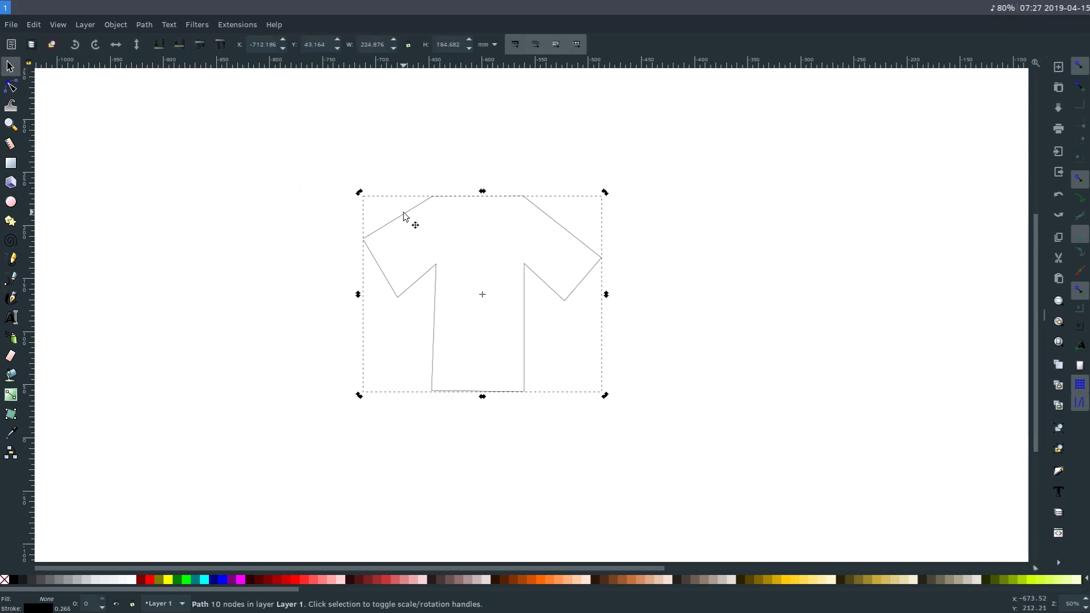
key(n)
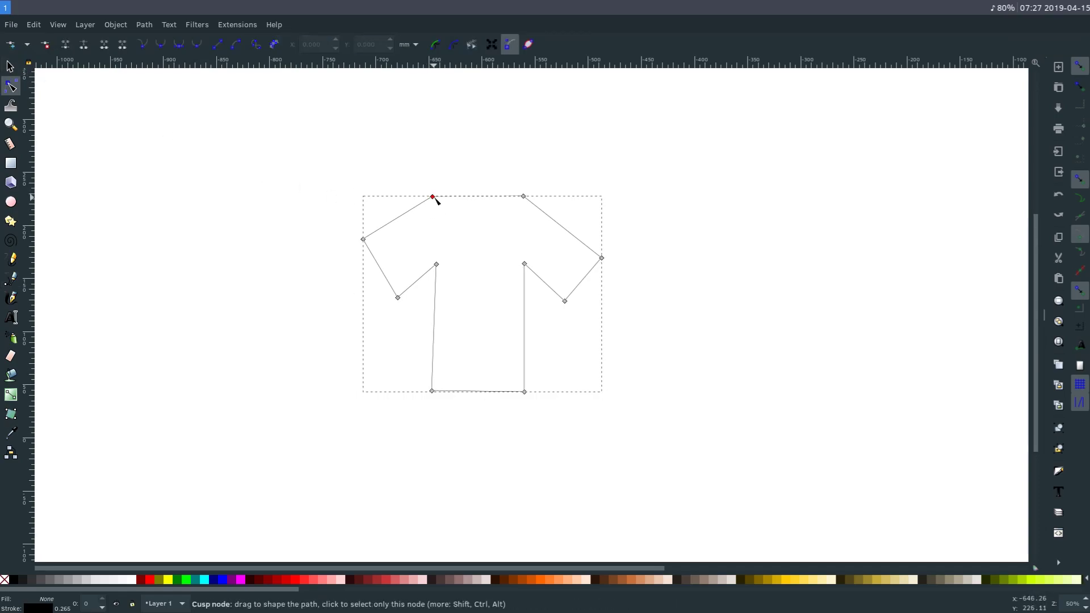
drag(435, 200, 448, 201)
mouse_move(525, 200)
mouse_down()
mouse_move(509, 200)
mouse_move(524, 200)
mouse_up()
drag(446, 198, 438, 200)
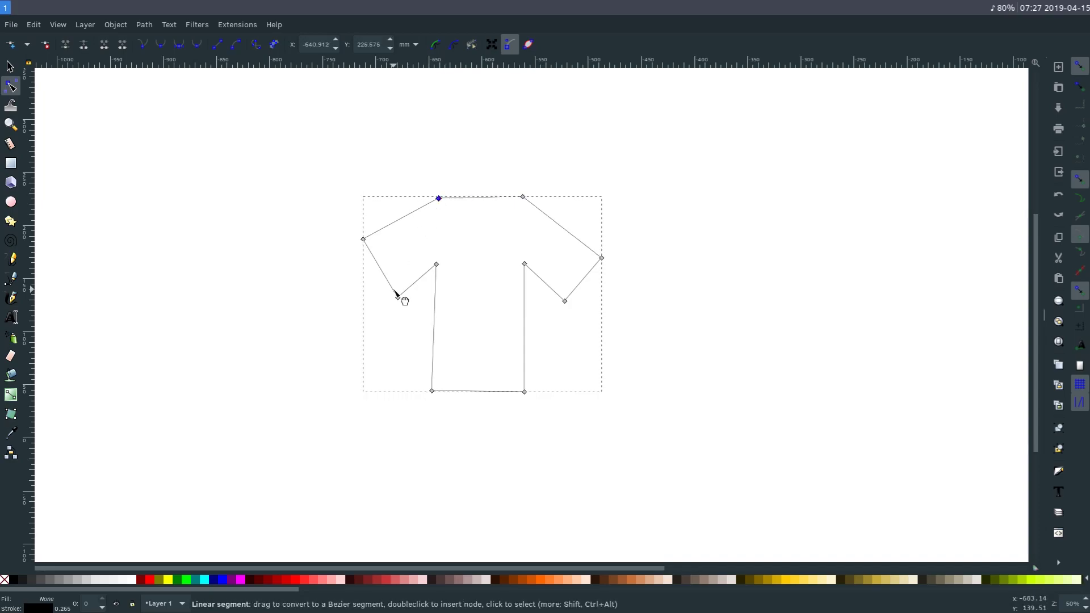
mouse_move(399, 301)
mouse_down()
mouse_move(402, 319)
mouse_move(354, 293)
mouse_move(381, 302)
mouse_up()
mouse_move(432, 391)
mouse_down()
mouse_move(389, 414)
mouse_move(435, 392)
mouse_up()
drag(379, 299, 399, 285)
drag(363, 240, 378, 234)
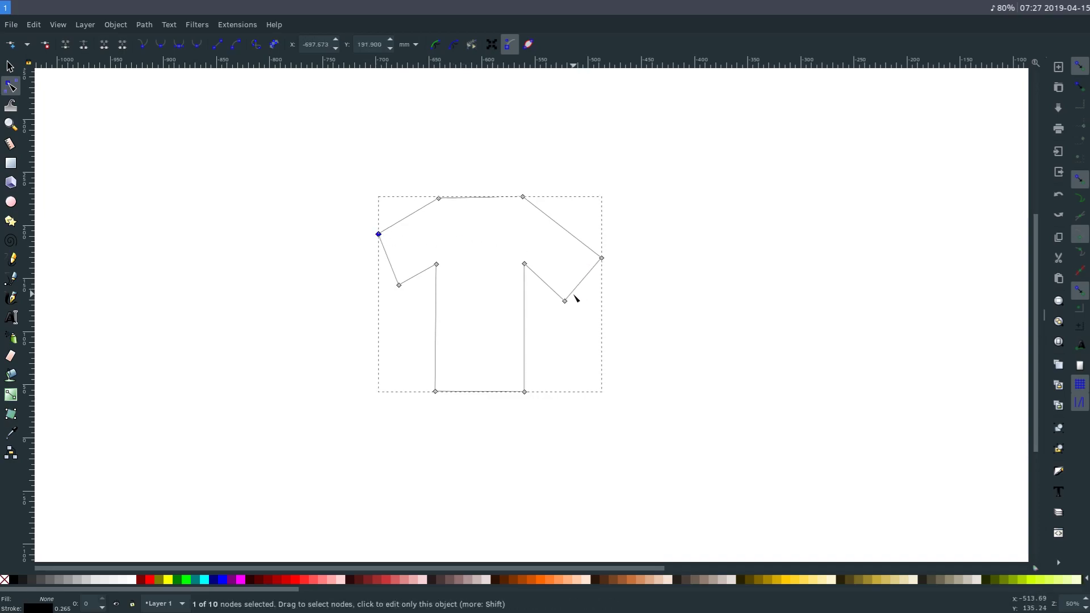
drag(566, 302, 585, 243)
mouse_move(523, 197)
mouse_down()
mouse_move(517, 219)
mouse_move(520, 207)
mouse_up()
drag(439, 199, 443, 208)
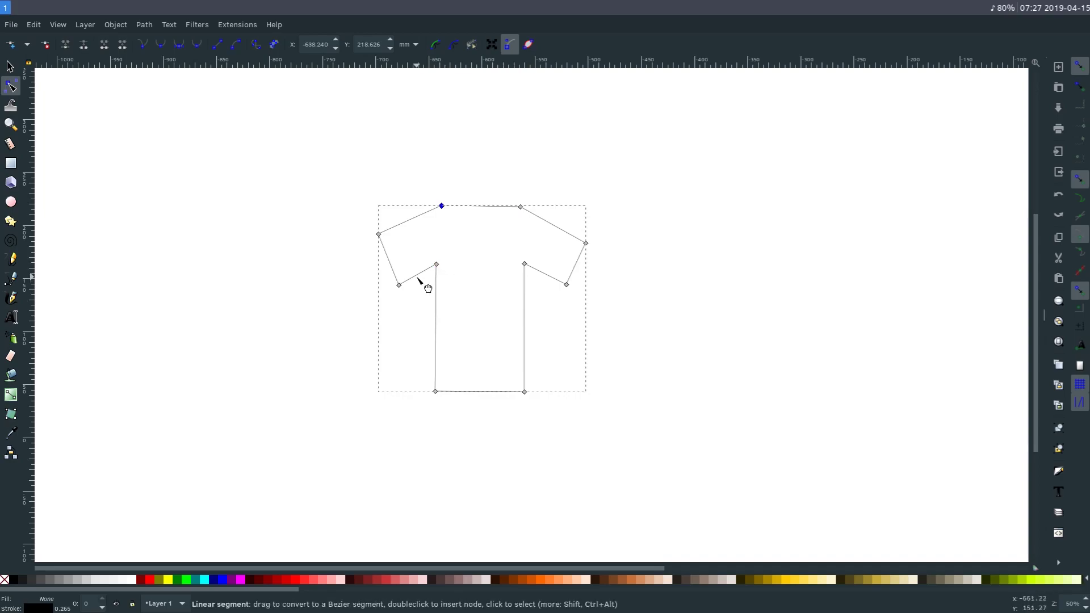
drag(400, 286, 399, 279)
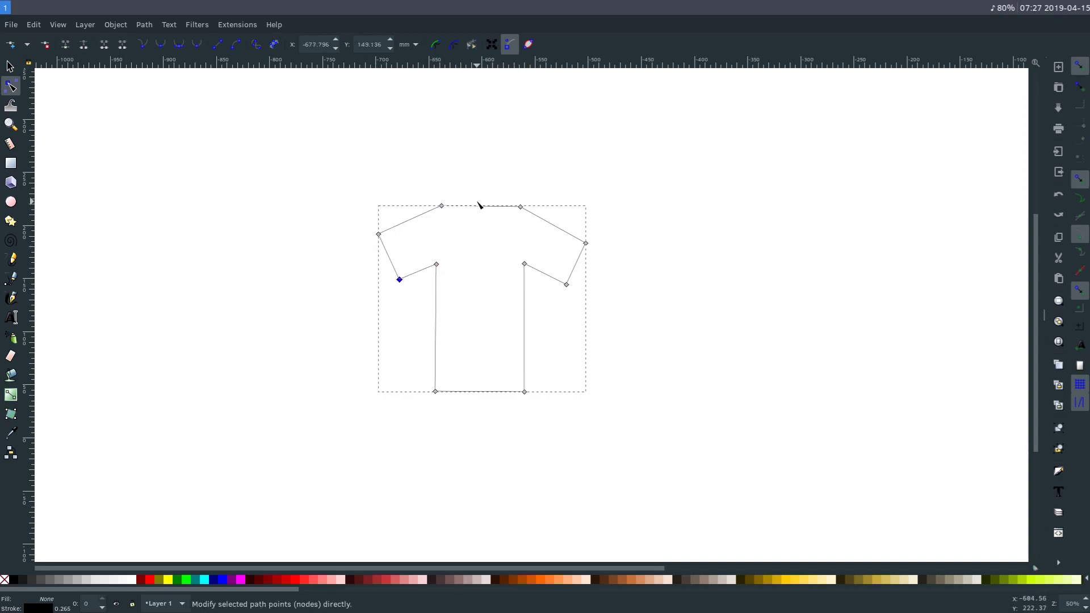
- Bend the neckline down into a scoop curve and fine-tune the right neck corner
drag(481, 212, 516, 206)
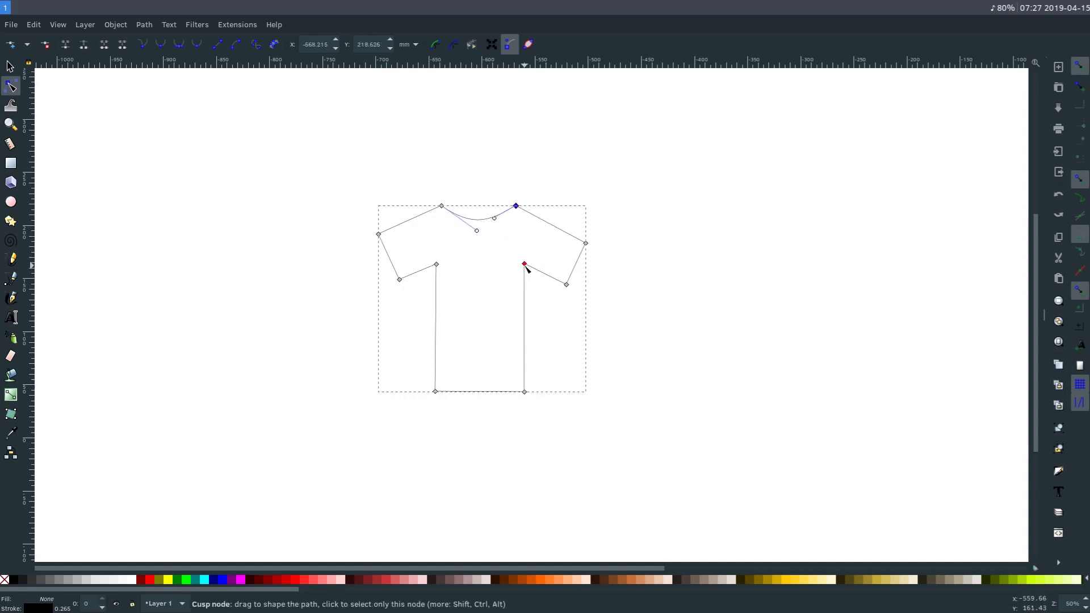
click(327, 314)
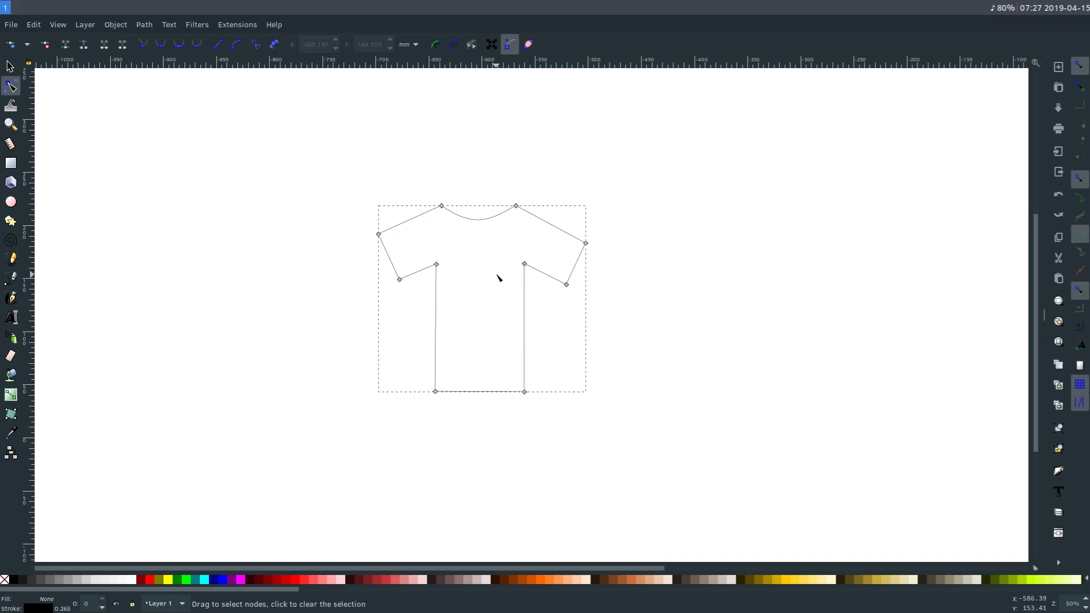
drag(517, 207, 522, 210)
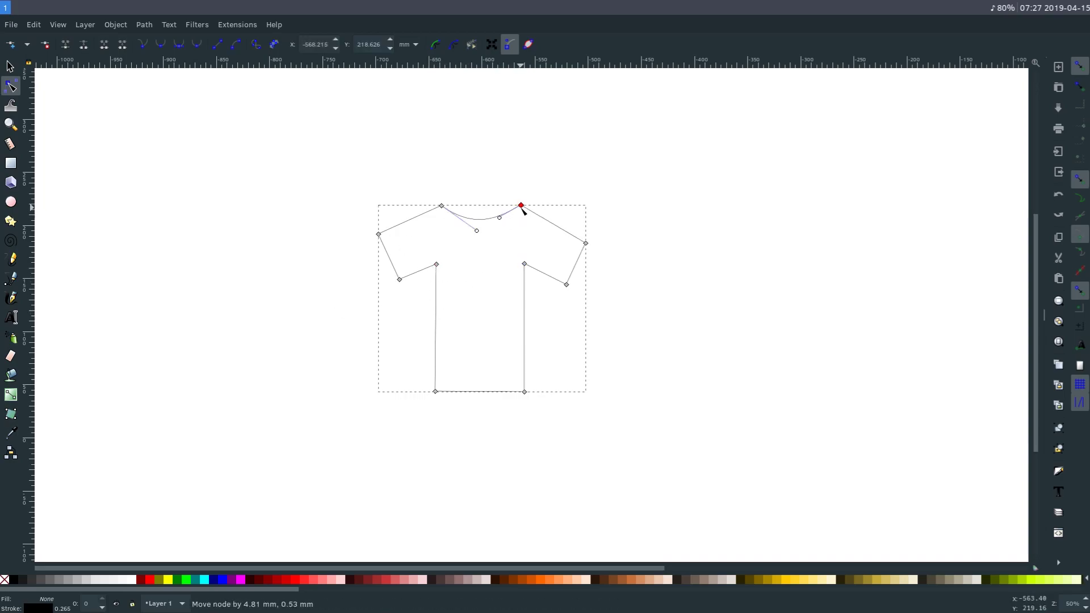
click(521, 331)
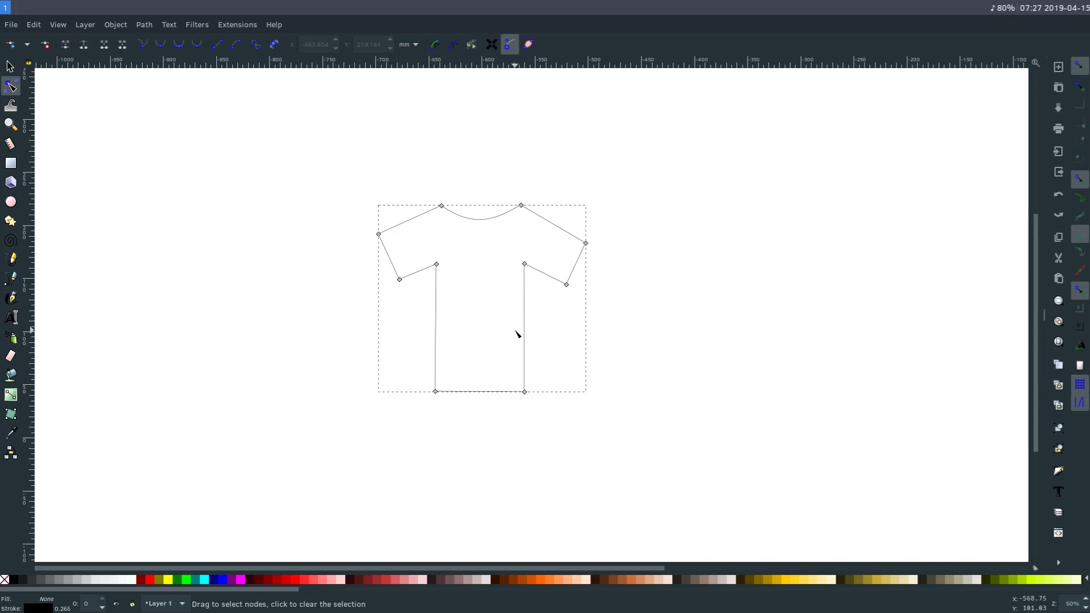
key(s)
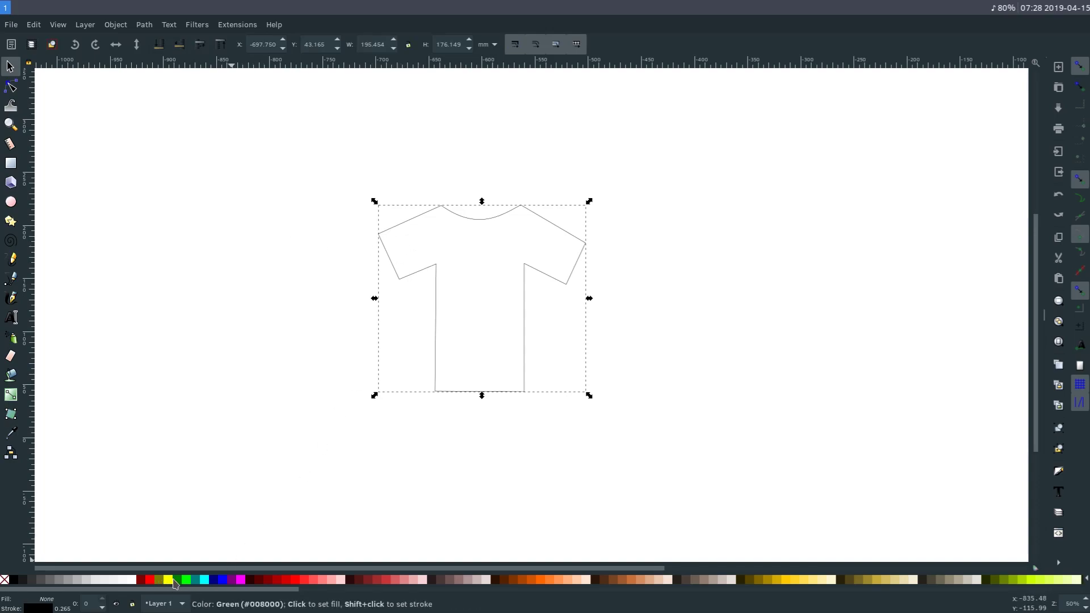
- Give the T-shirt a solid yellow fill and no stroke
click(170, 580)
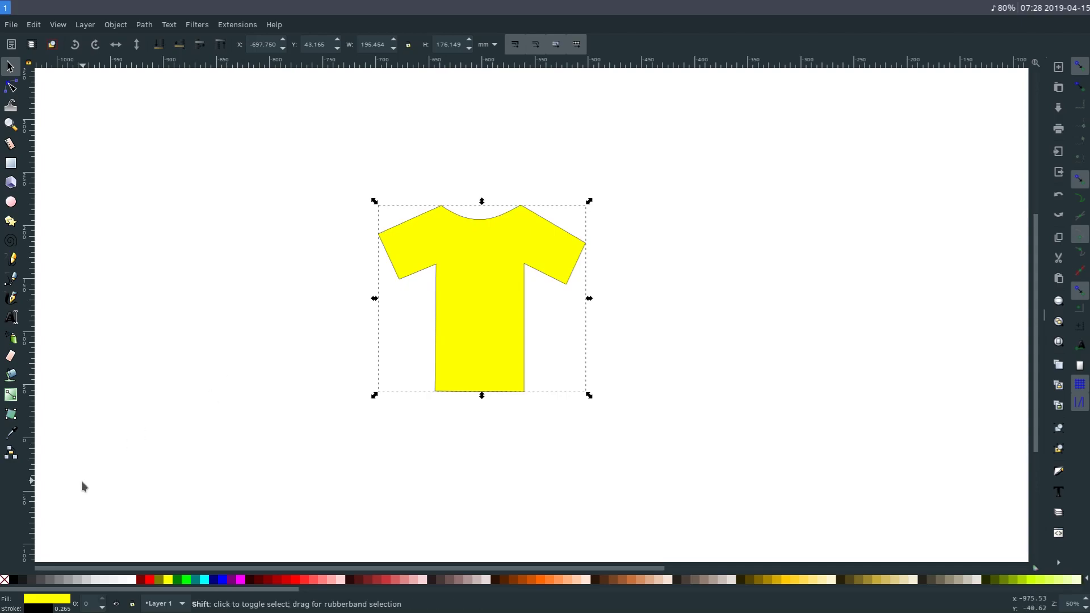
shift+click(5, 579)
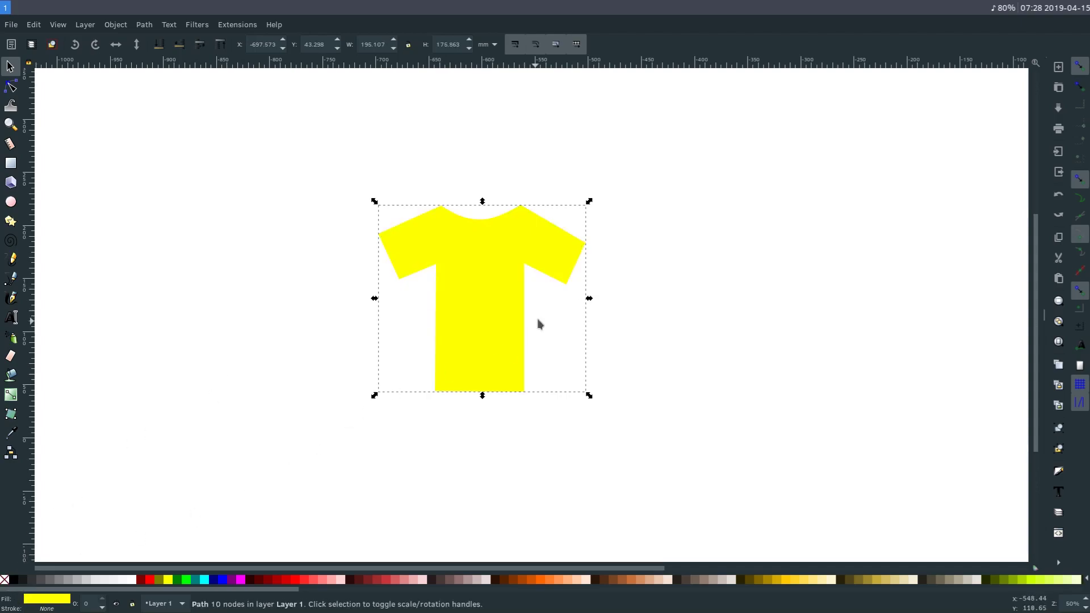
click(300, 353)
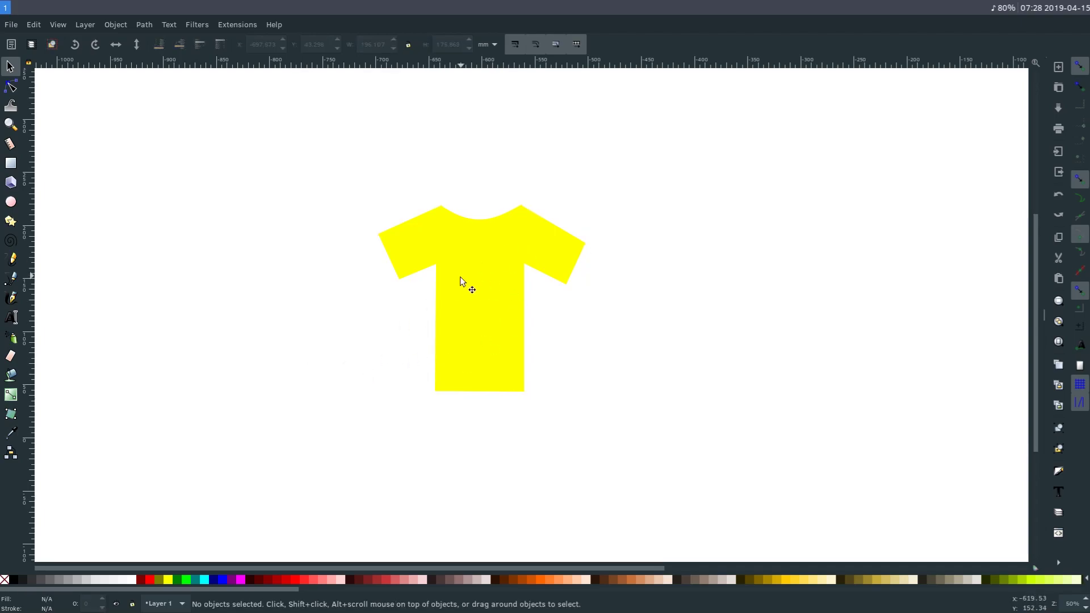
- Make a row of three T-shirts by duplicating and copy-pasting the original
drag(310, 183, 654, 453)
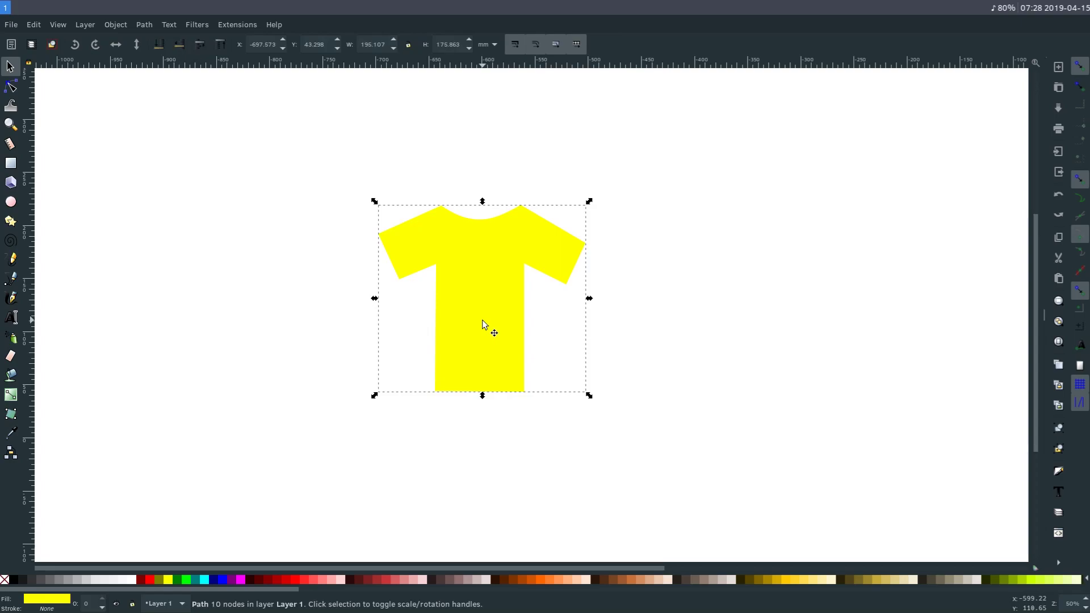
key(ctrl+d)
drag(482, 319, 268, 309)
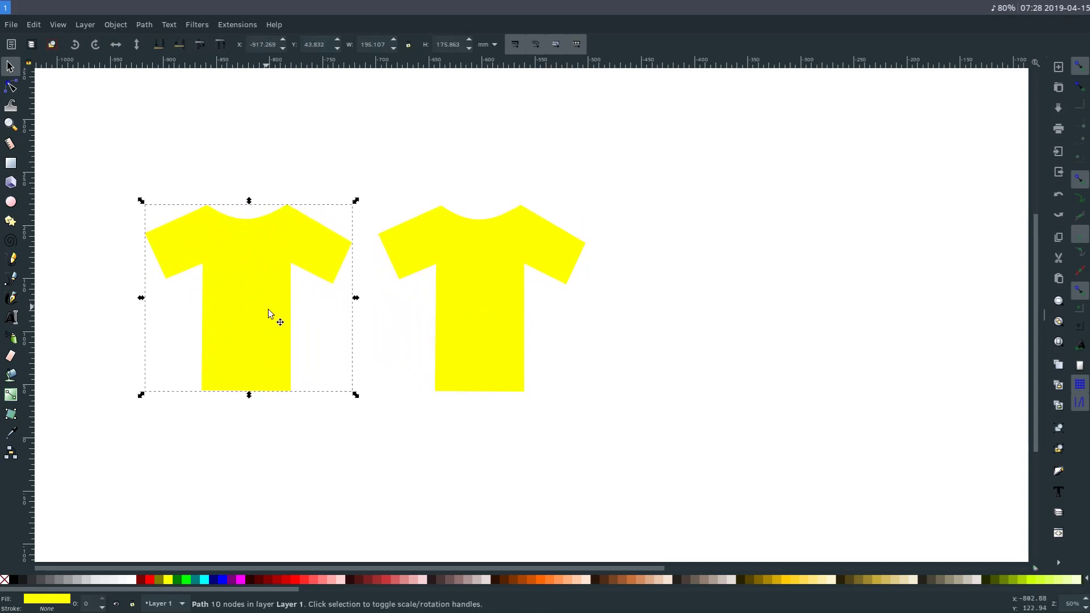
key(Escape)
right_click(477, 334)
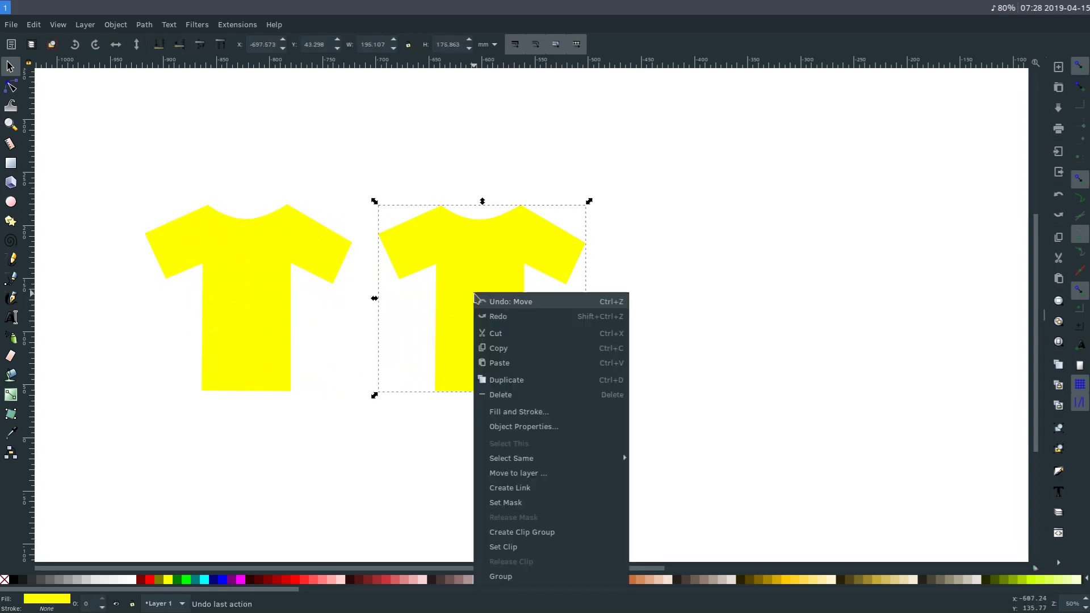
click(499, 347)
right_click(694, 269)
click(717, 336)
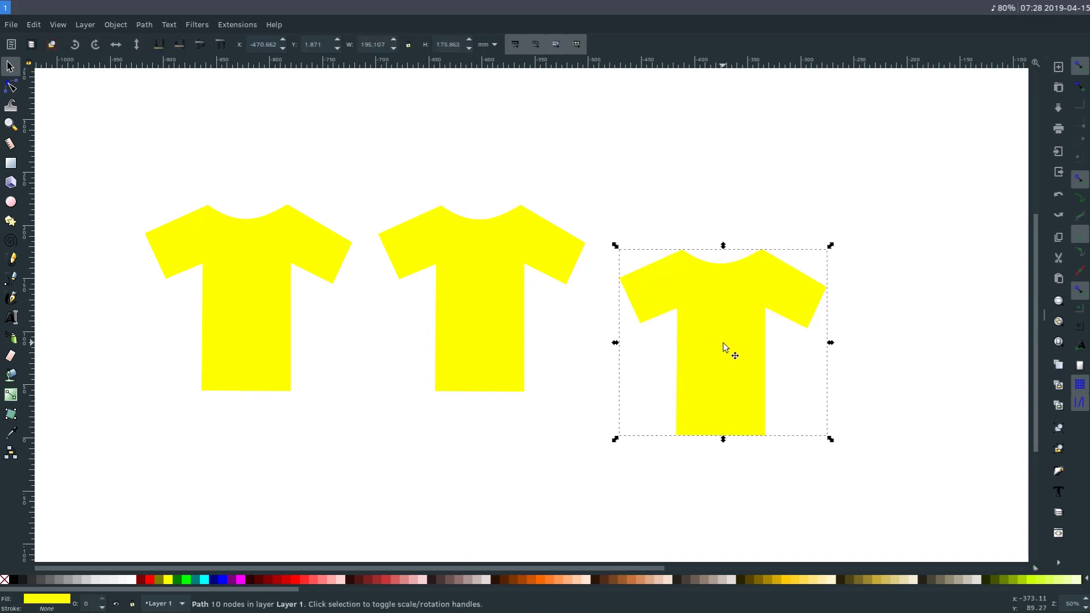
drag(725, 347, 717, 307)
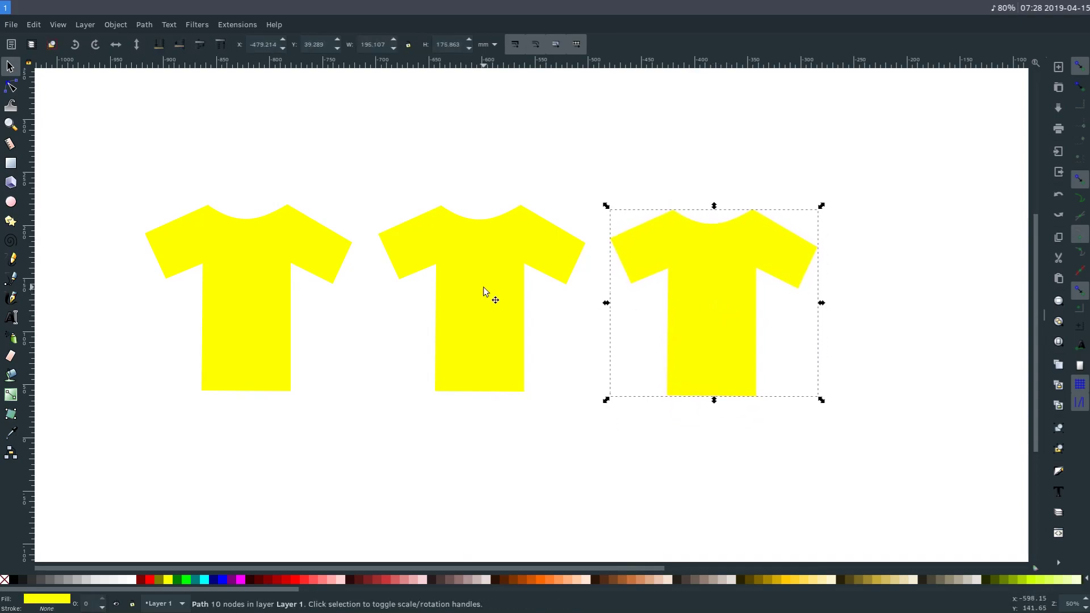
- Drag shirts down and stamp copies with Space to form a second row of three
scroll(454, 267, up, 5)
scroll(454, 266, left, 3)
click(295, 397)
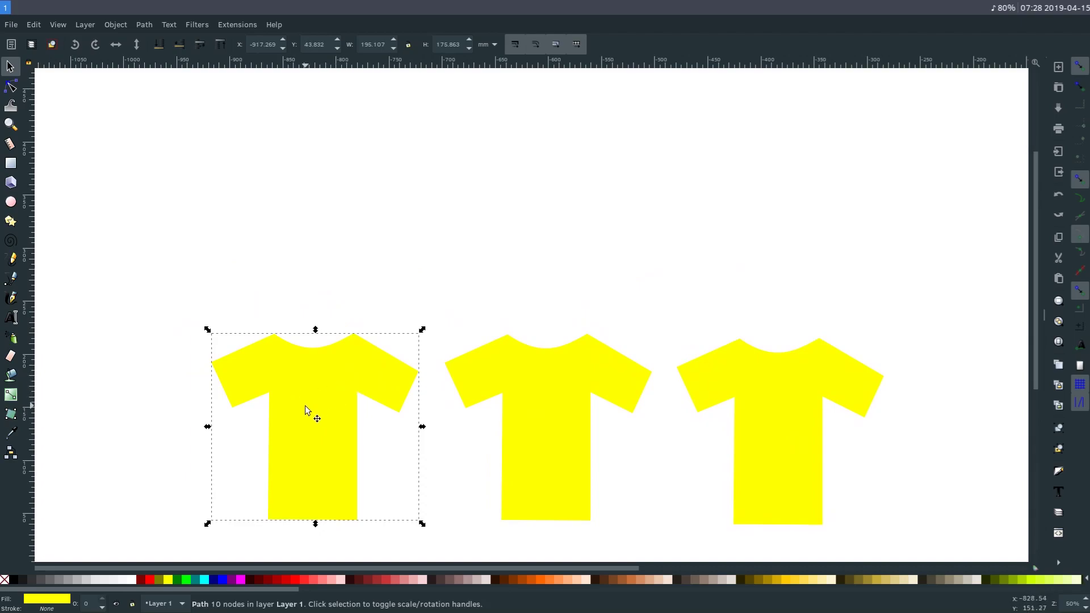
mouse_move(306, 405)
mouse_down()
mouse_move(338, 338)
mouse_move(778, 180)
mouse_move(297, 171)
mouse_move(276, 394)
mouse_move(289, 395)
mouse_up()
key(space)
key(space)
key(space)
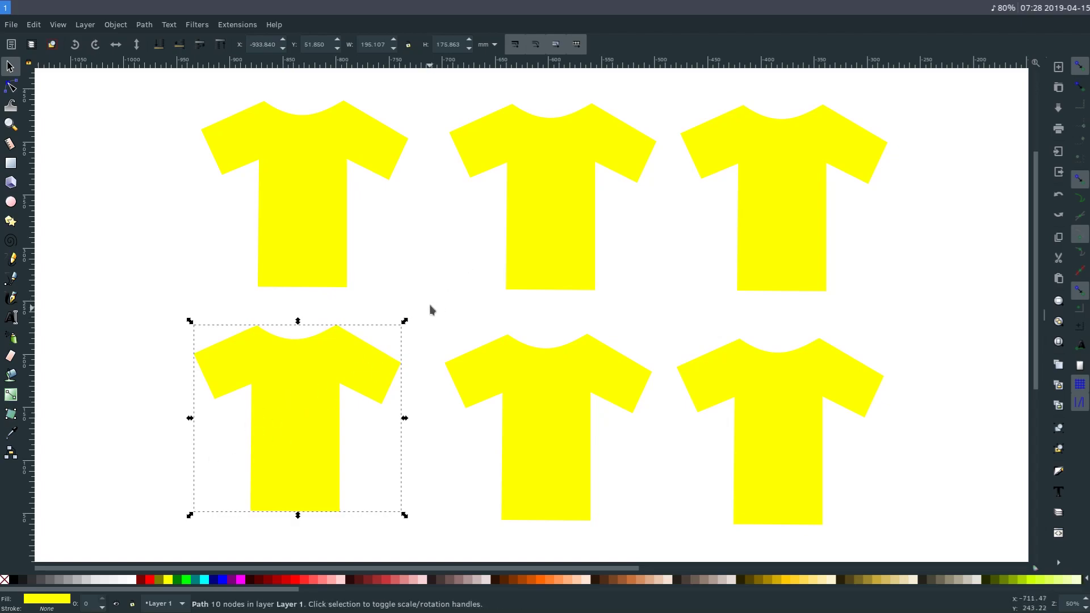
- Fill the top-left shirt navy and the top-middle shirt green
click(294, 202)
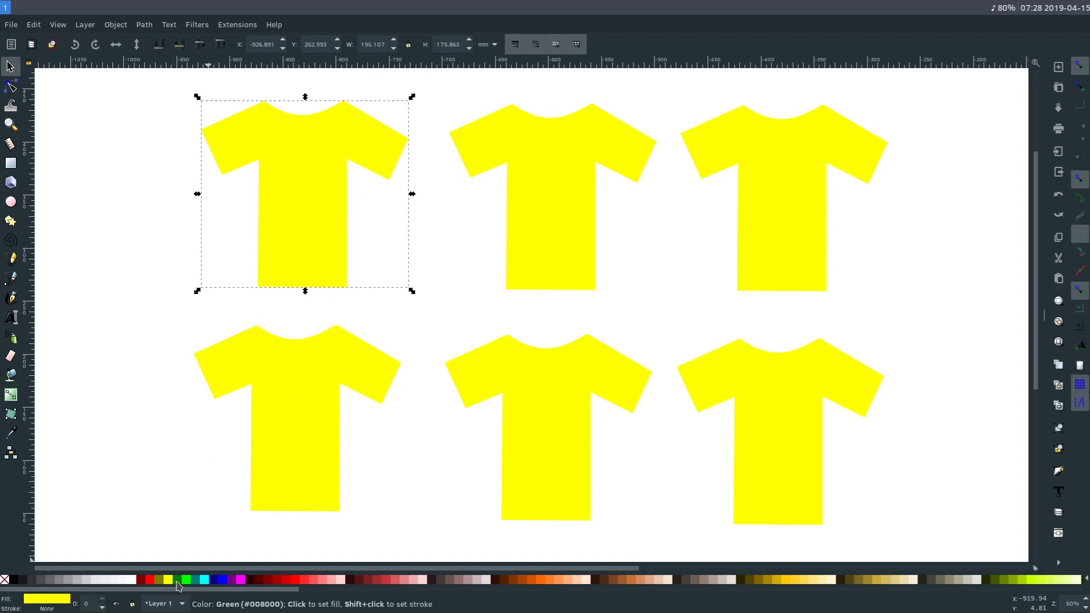
click(214, 581)
click(542, 239)
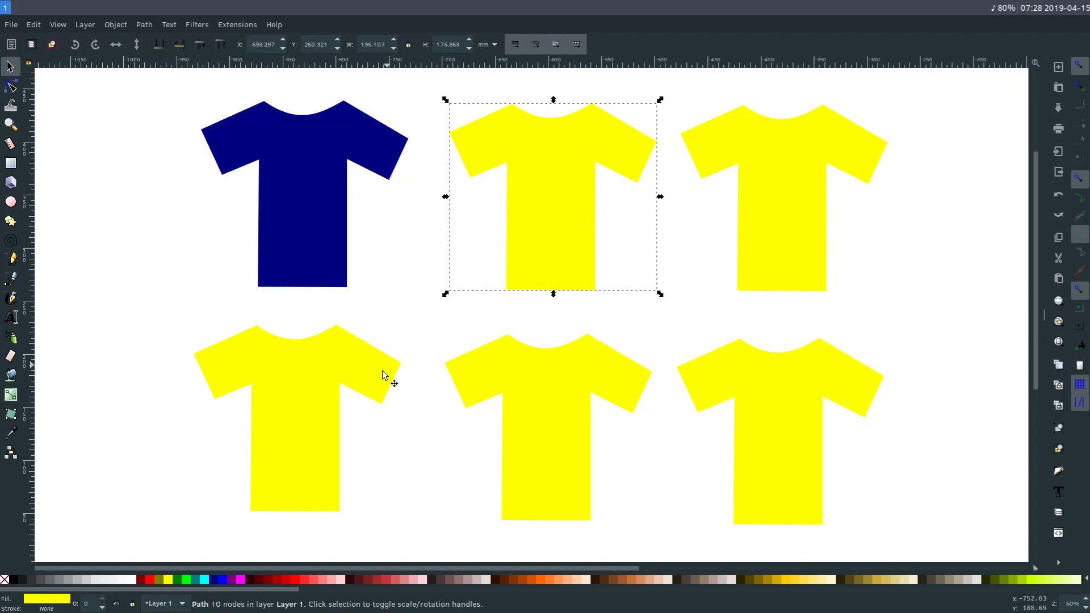
click(180, 579)
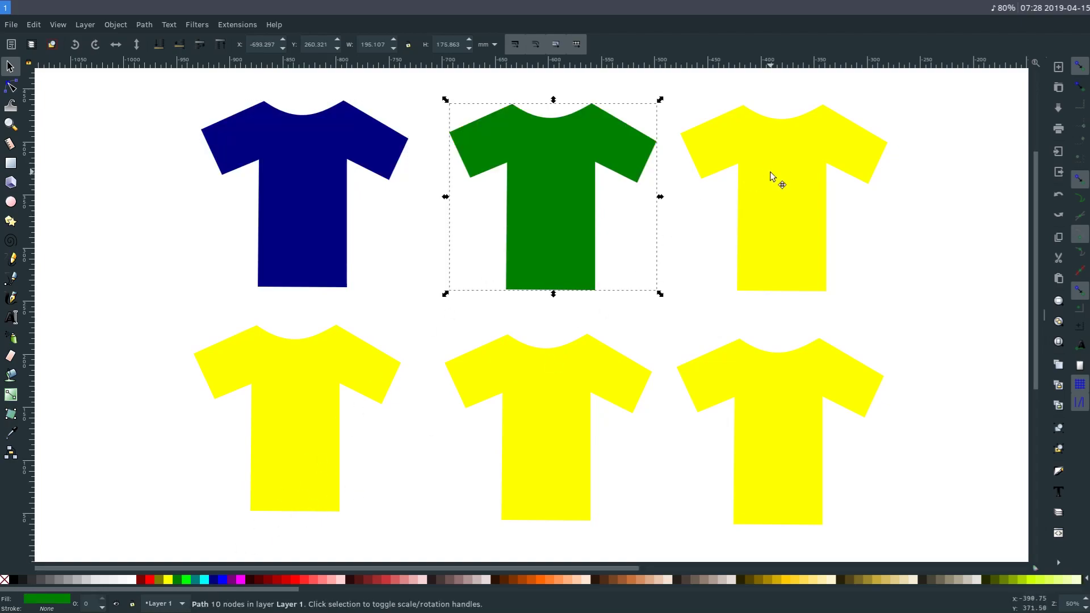
- Fill the top-right shirt light grey #C8C4B7 after trying several gold and brown swatches
click(772, 177)
click(772, 580)
click(753, 580)
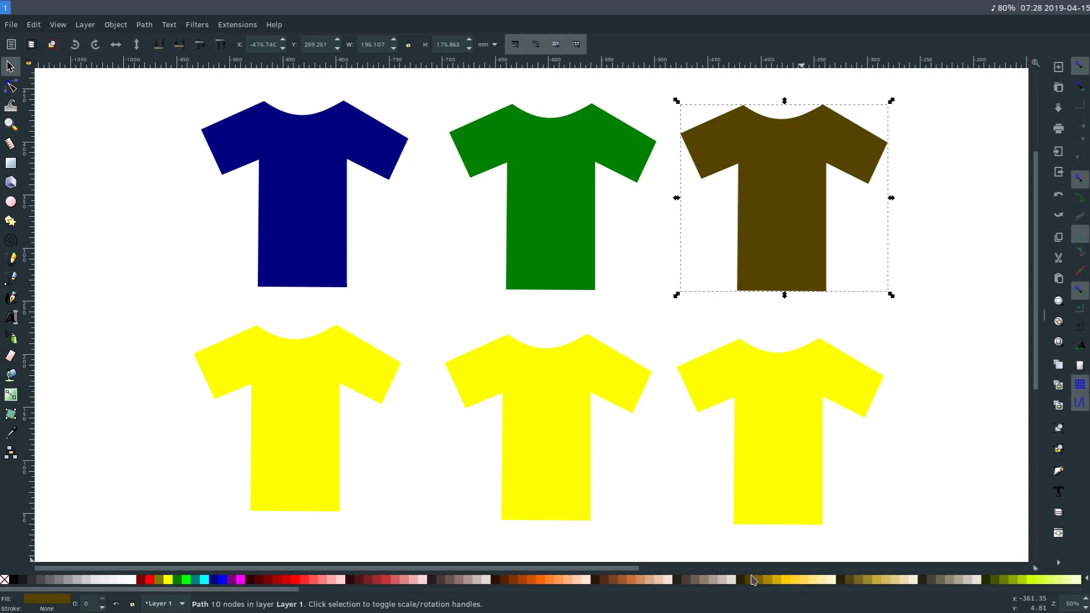
click(794, 579)
click(614, 580)
click(657, 579)
click(638, 579)
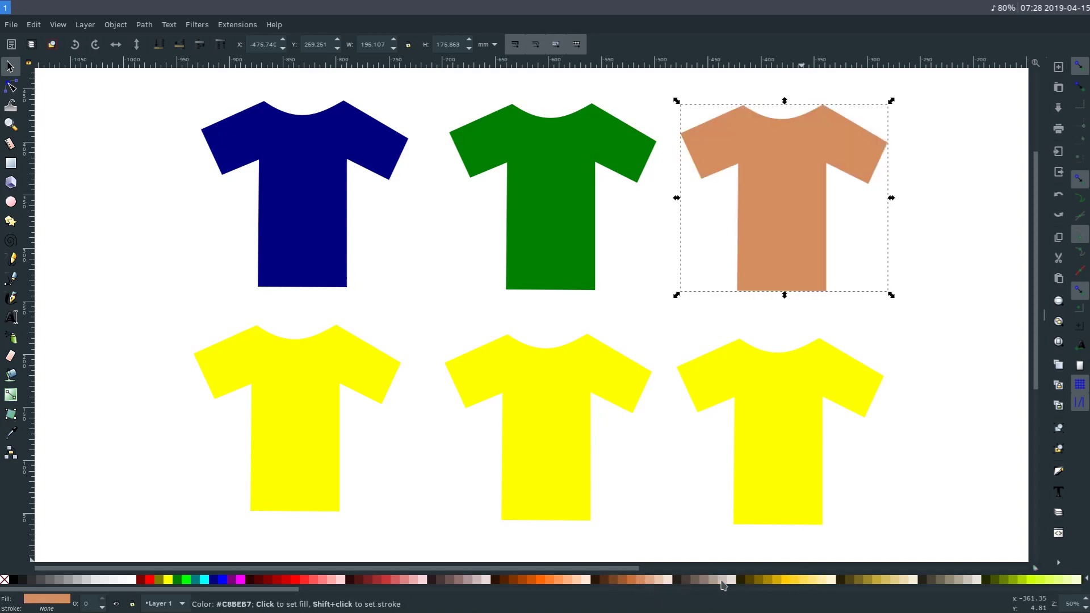
click(705, 579)
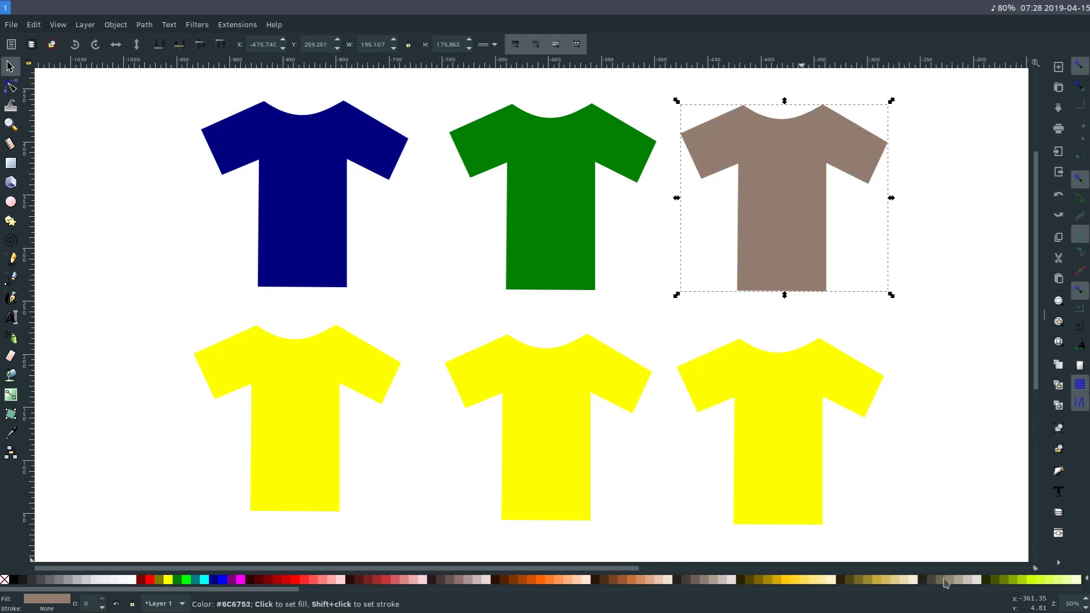
click(944, 579)
click(968, 579)
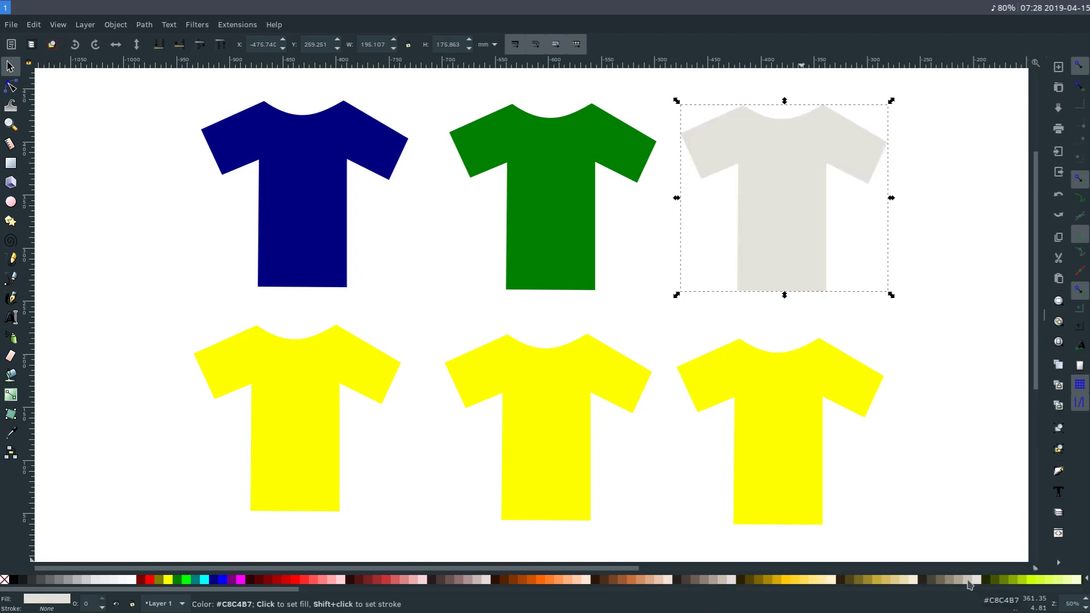
click(969, 581)
- Fill the bottom-left shirt with near-white 5% gray
click(278, 454)
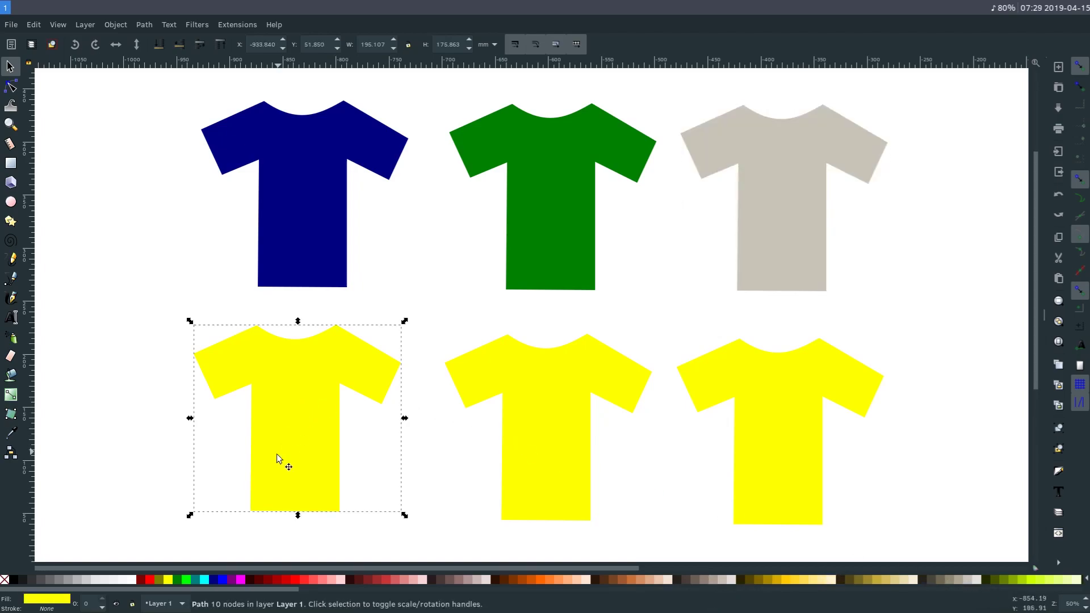
click(134, 580)
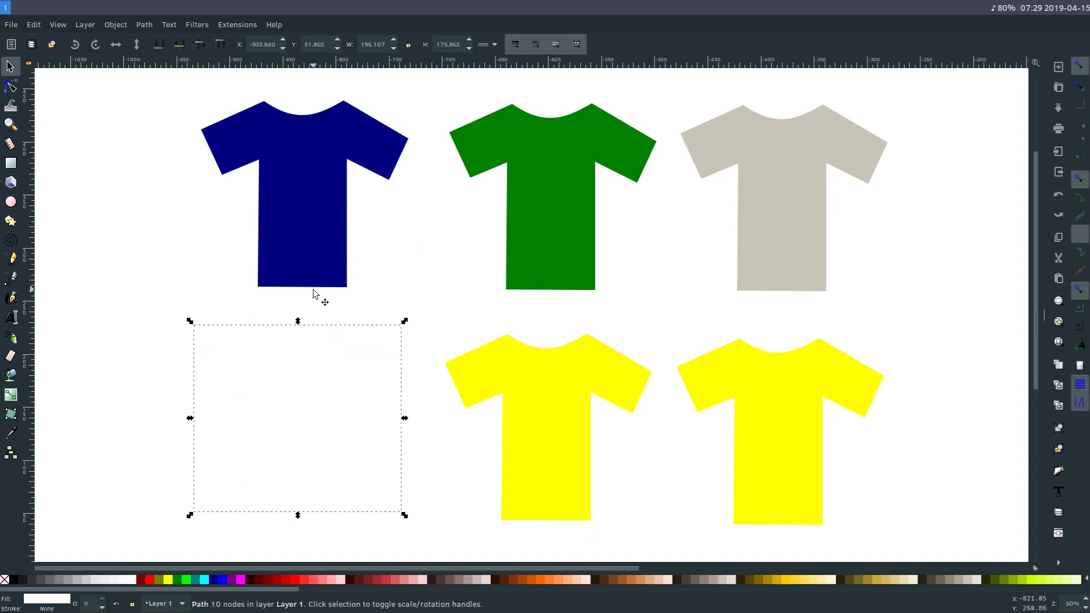
click(125, 582)
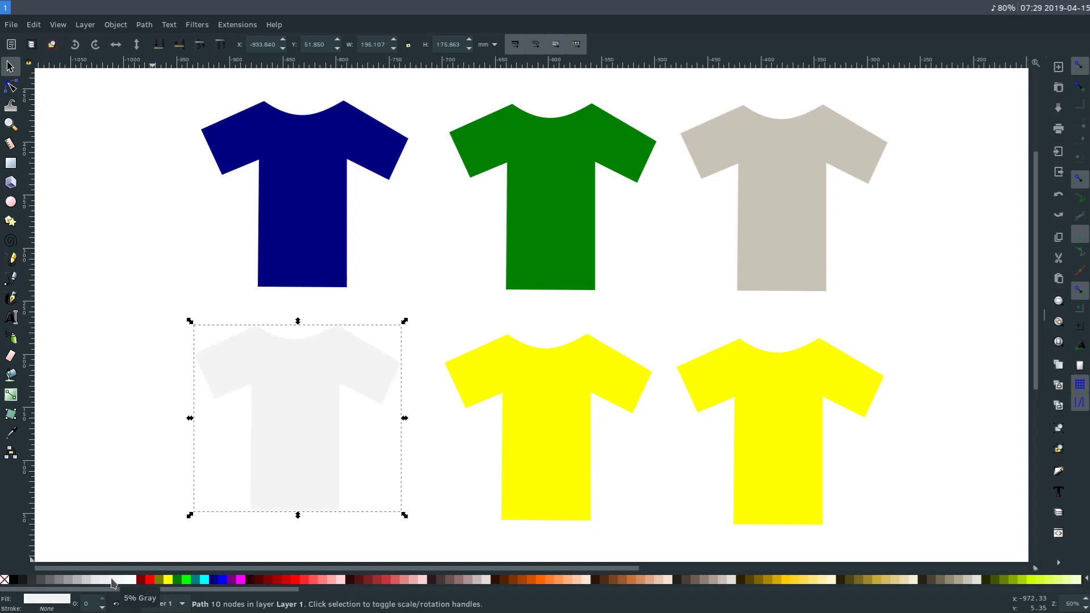
click(224, 446)
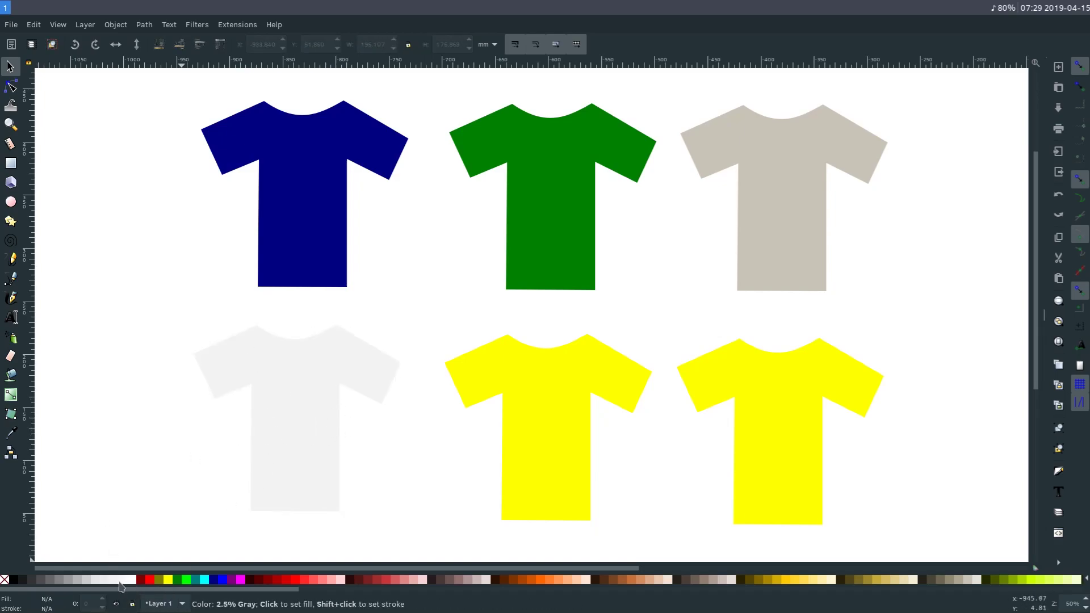
- Fill the bottom-middle shirt with 90% gray after trying black and 80% gray
click(554, 422)
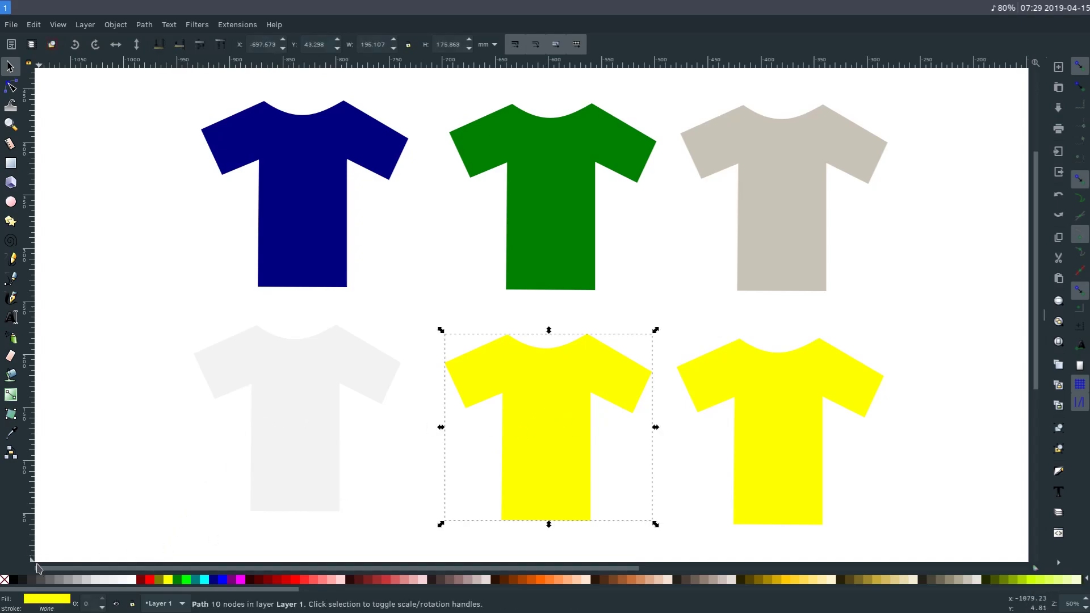
click(14, 579)
click(25, 580)
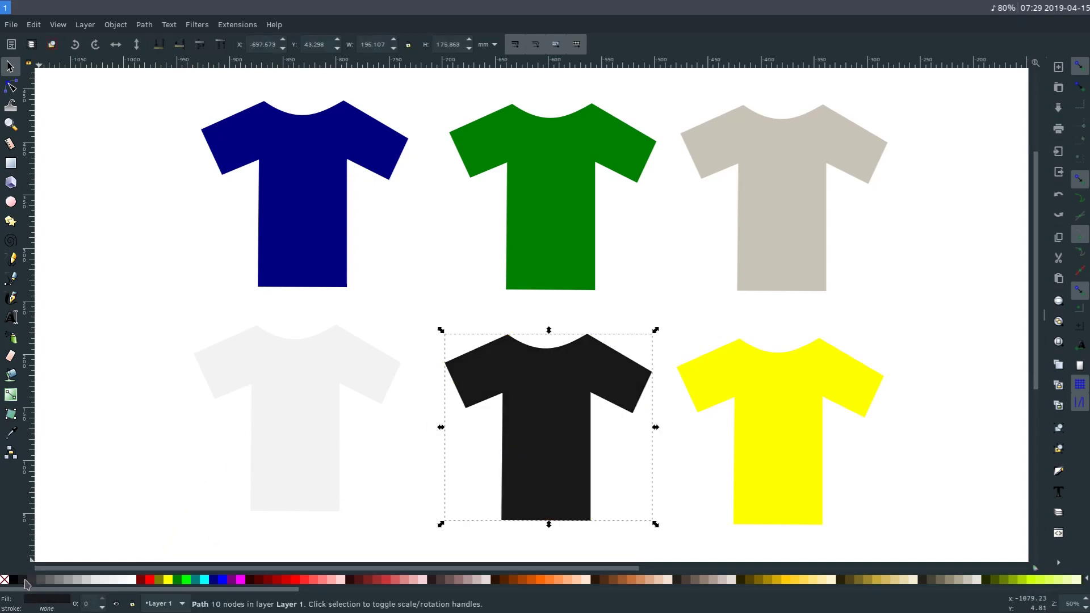
click(33, 581)
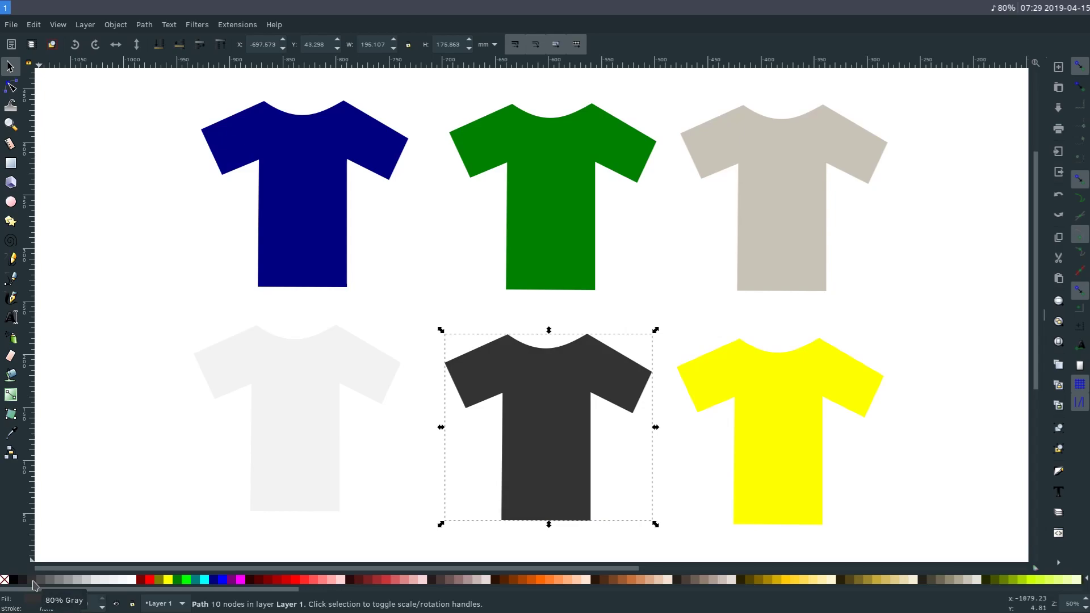
click(25, 580)
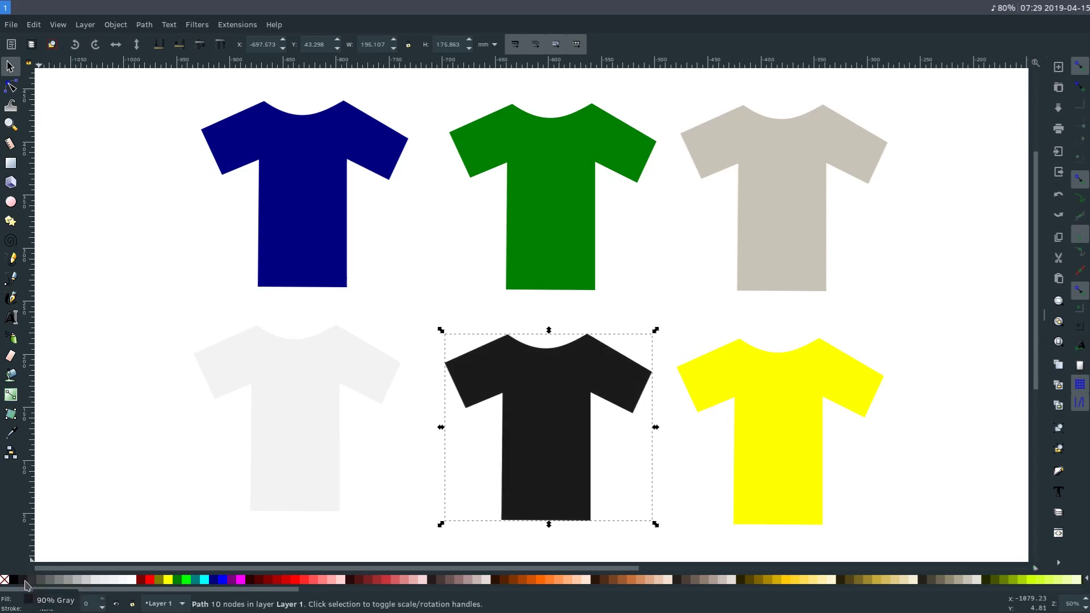
click(373, 478)
click(772, 430)
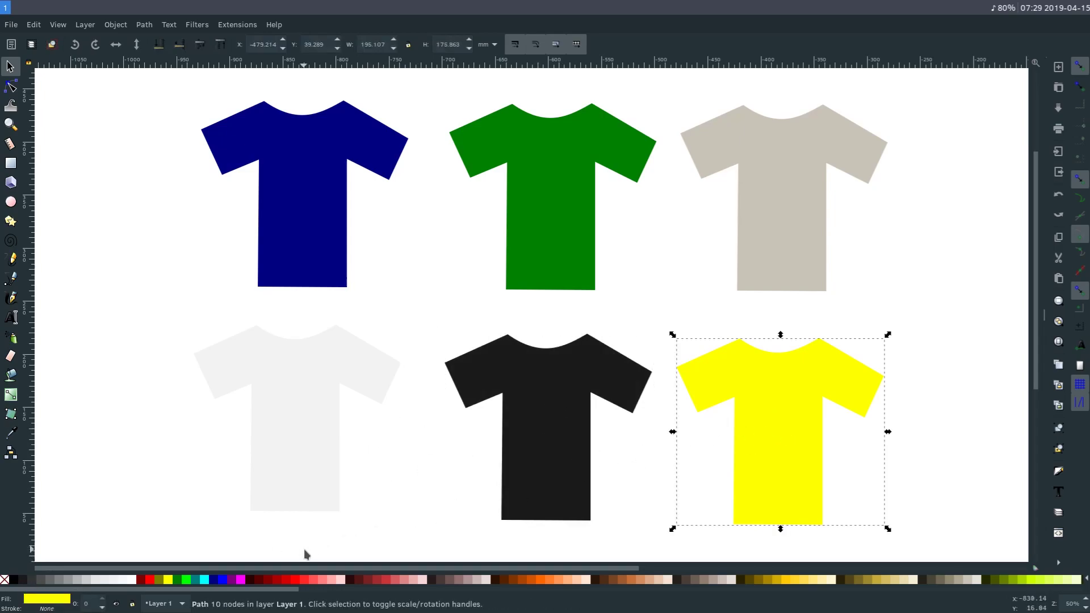
- Adjust the bottom-right shirt's fill in Fill and Stroke to soft lemon yellow f4e922ff
right_click(770, 419)
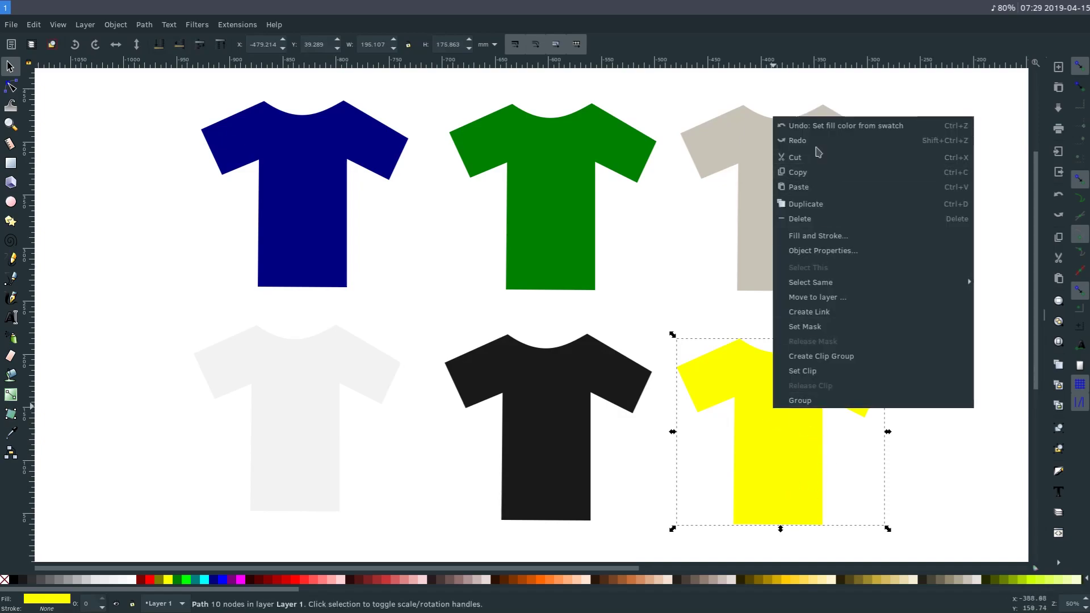
click(820, 235)
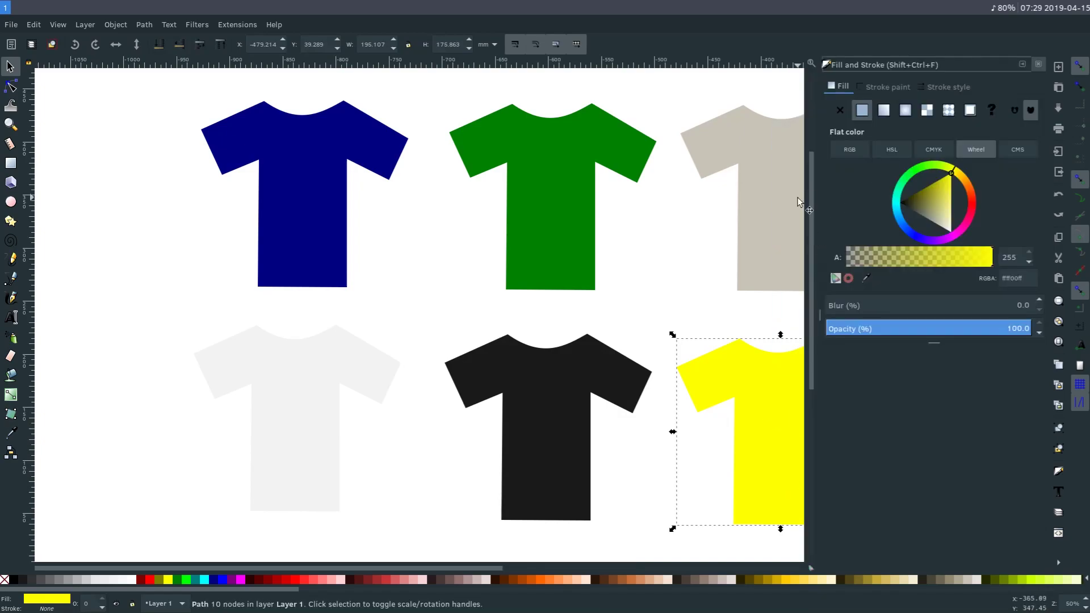
scroll(589, 272, right, 5)
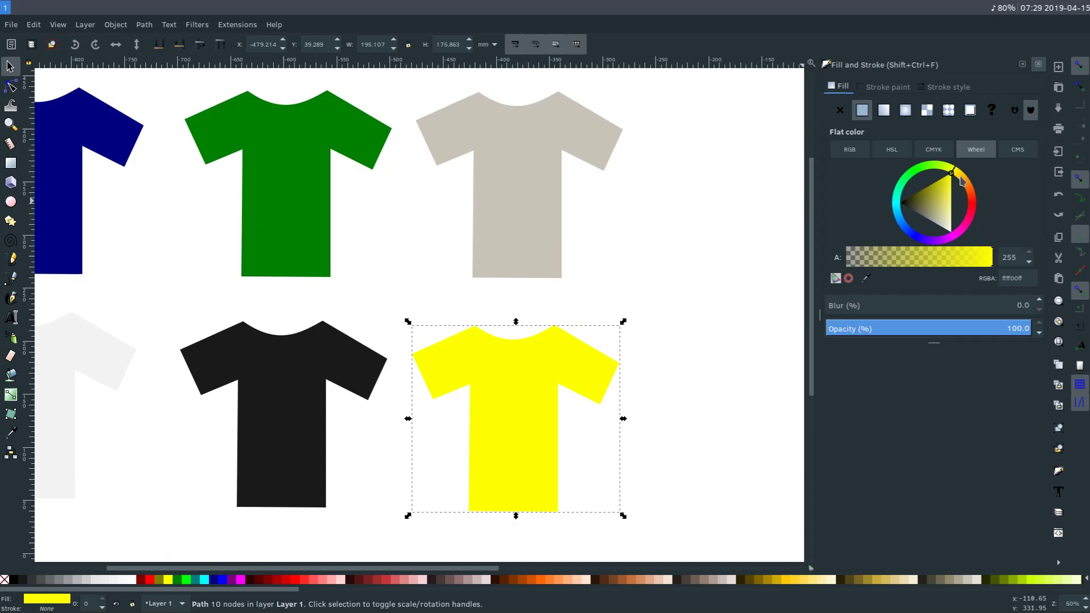
click(960, 181)
mouse_move(959, 182)
mouse_down()
mouse_move(943, 194)
mouse_move(956, 198)
mouse_up()
click(703, 296)
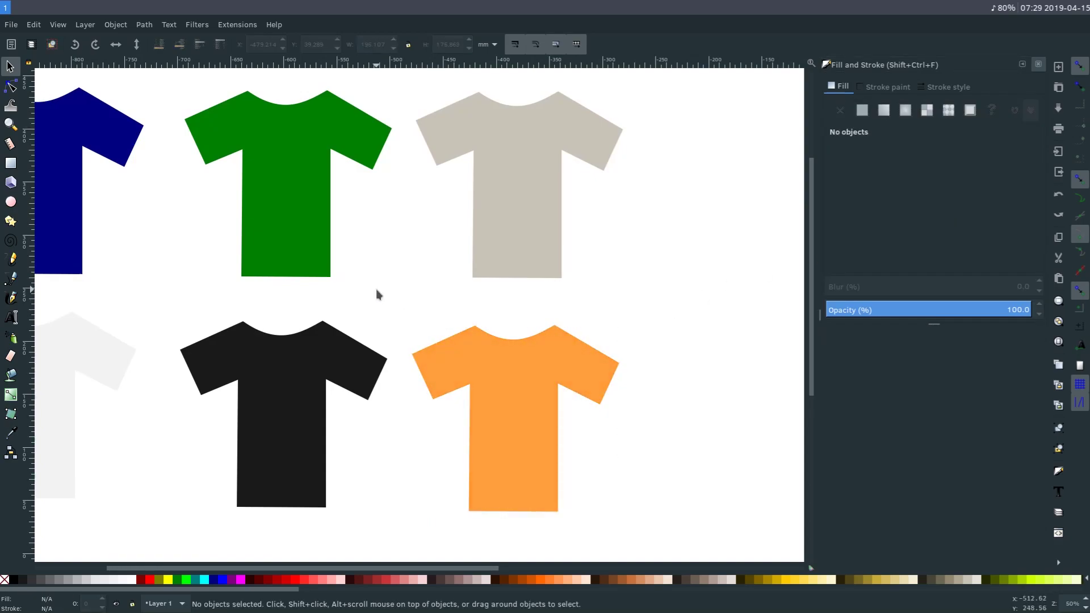
drag(377, 291, 511, 292)
click(672, 399)
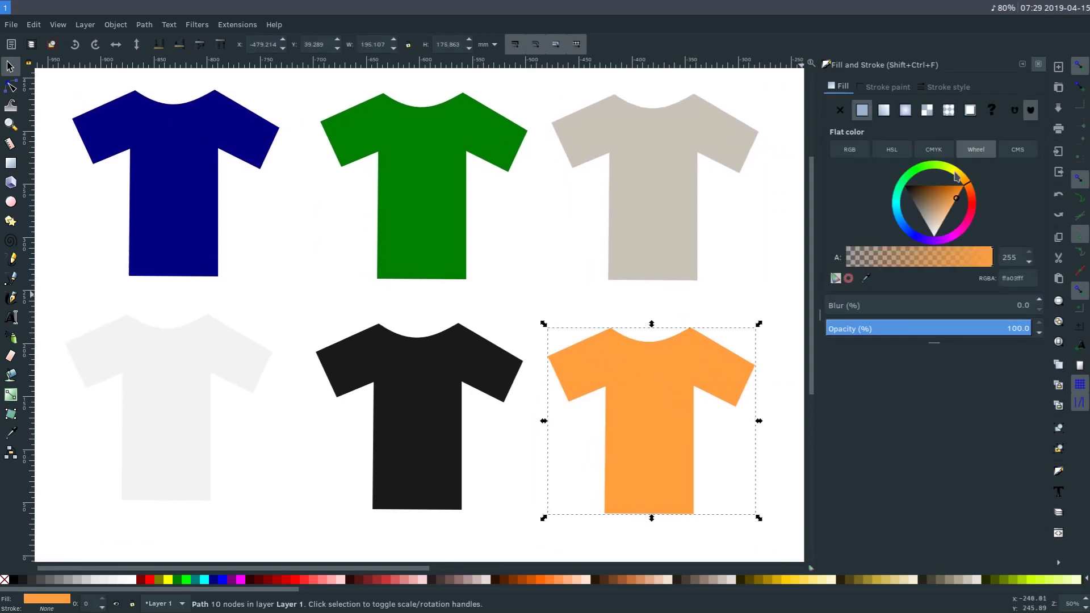
mouse_move(957, 177)
mouse_down()
mouse_move(945, 197)
mouse_move(952, 190)
mouse_up()
key(Escape)
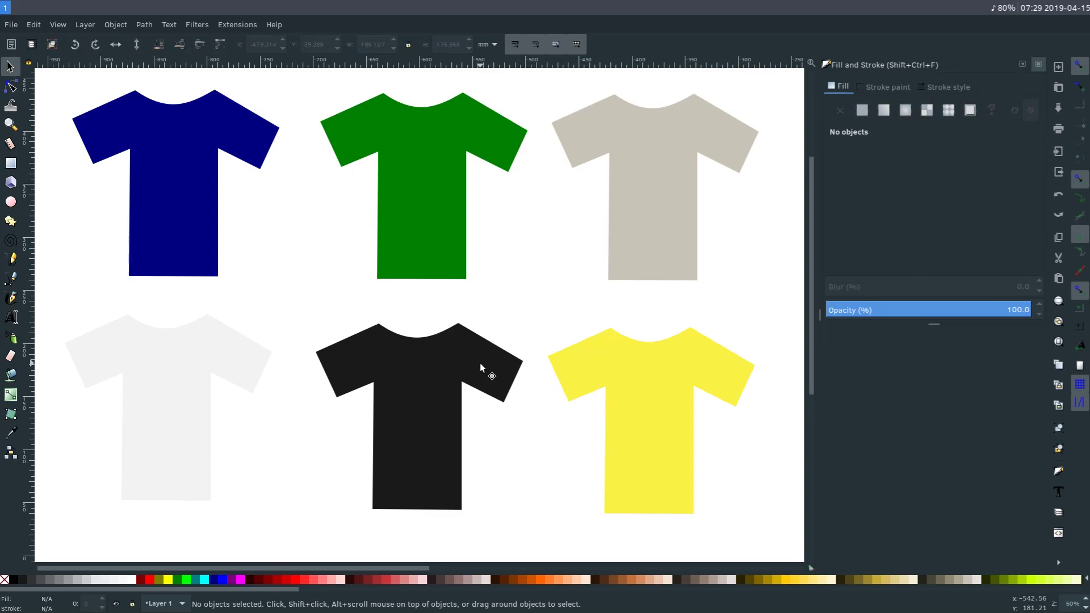
drag(336, 311, 370, 318)
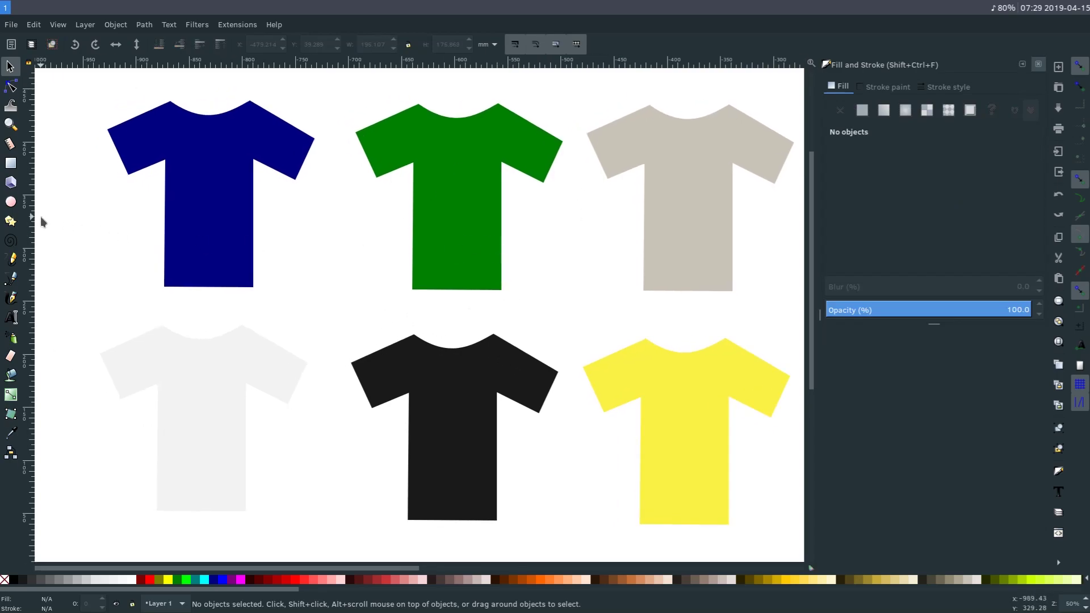
- Draw a star on the green shirt's chest and nudge it into position
click(10, 221)
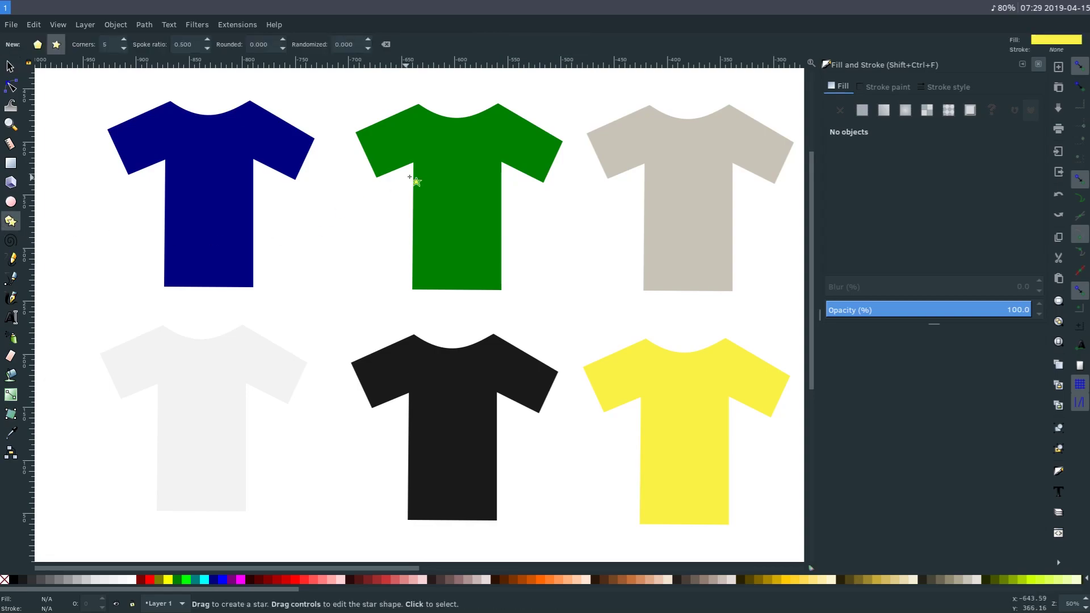
drag(450, 173, 461, 189)
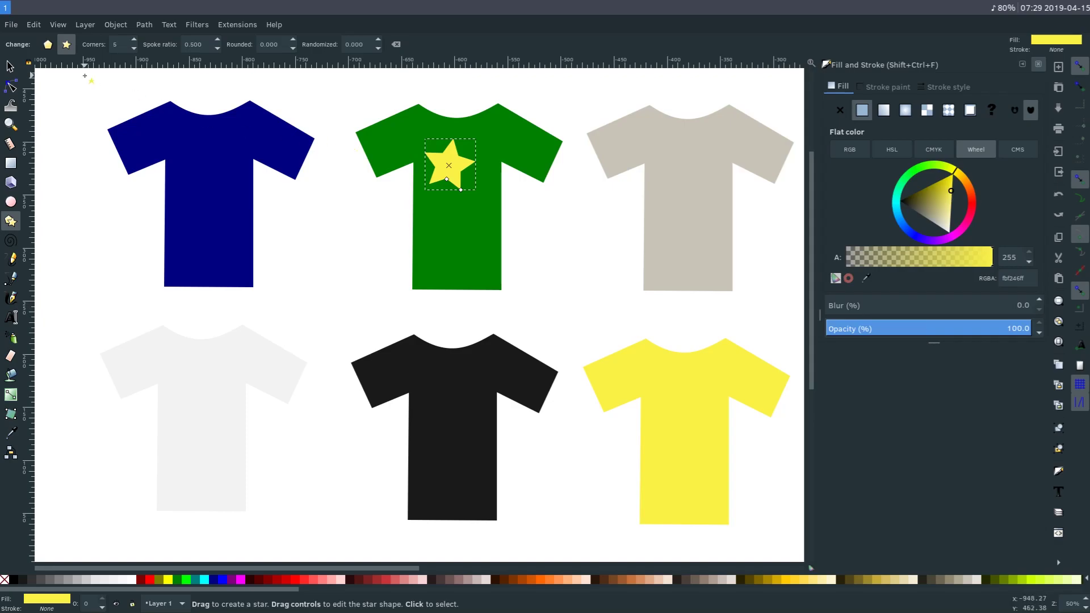
click(10, 65)
drag(449, 164, 463, 160)
key(plus)
key(plus)
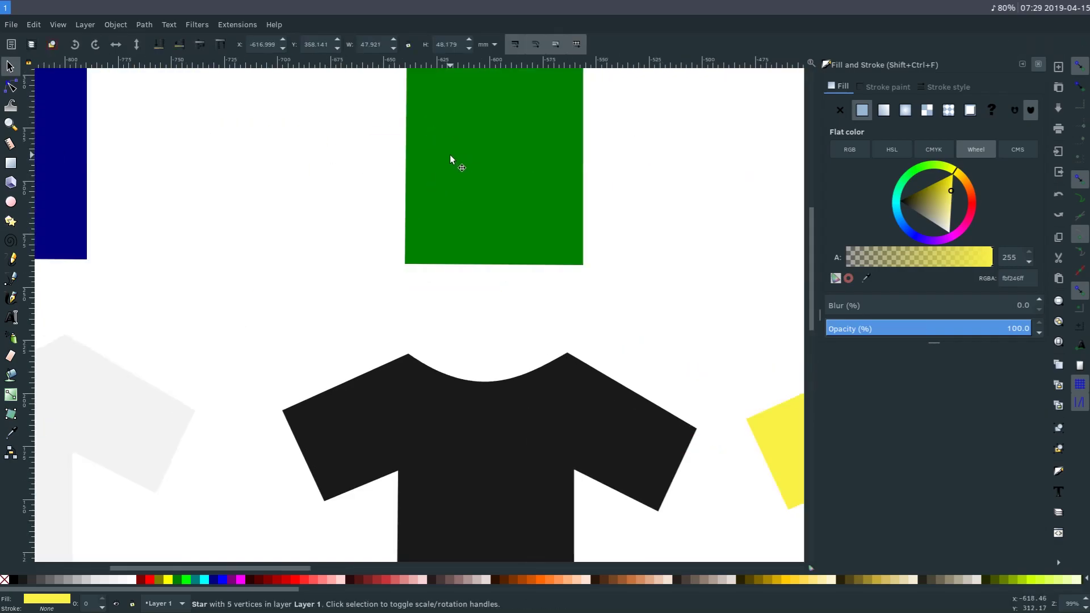
scroll(450, 161, up, 5)
drag(545, 225, 537, 232)
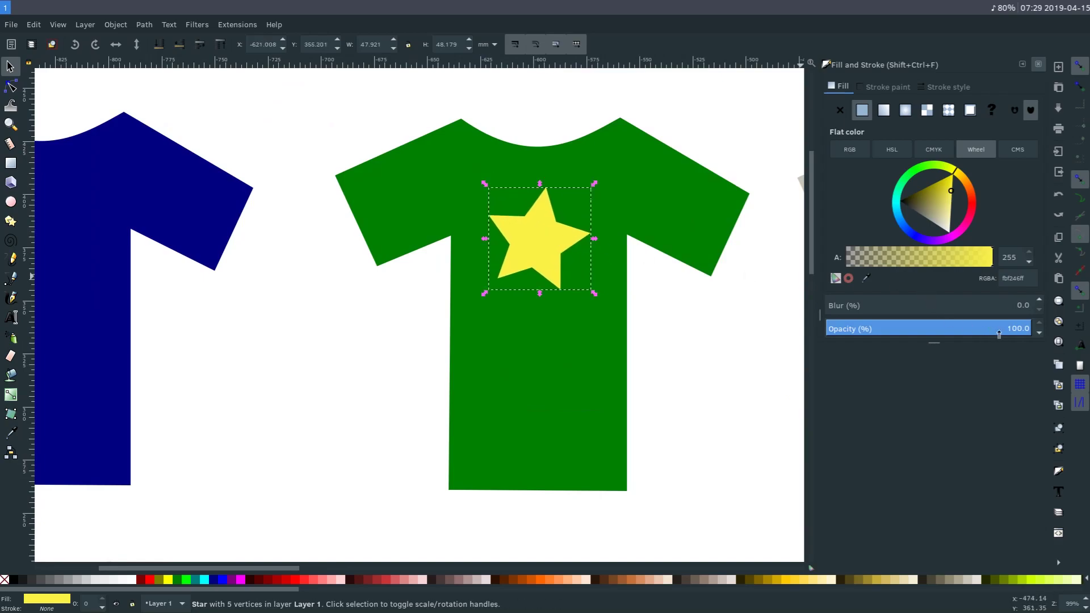
- Test star opacity and a yellow-green fill, ending at 100% opacity and original yellow
drag(1009, 328, 897, 328)
key(ctrl+z)
key(ctrl+z)
key(ctrl+z)
key(ctrl+z)
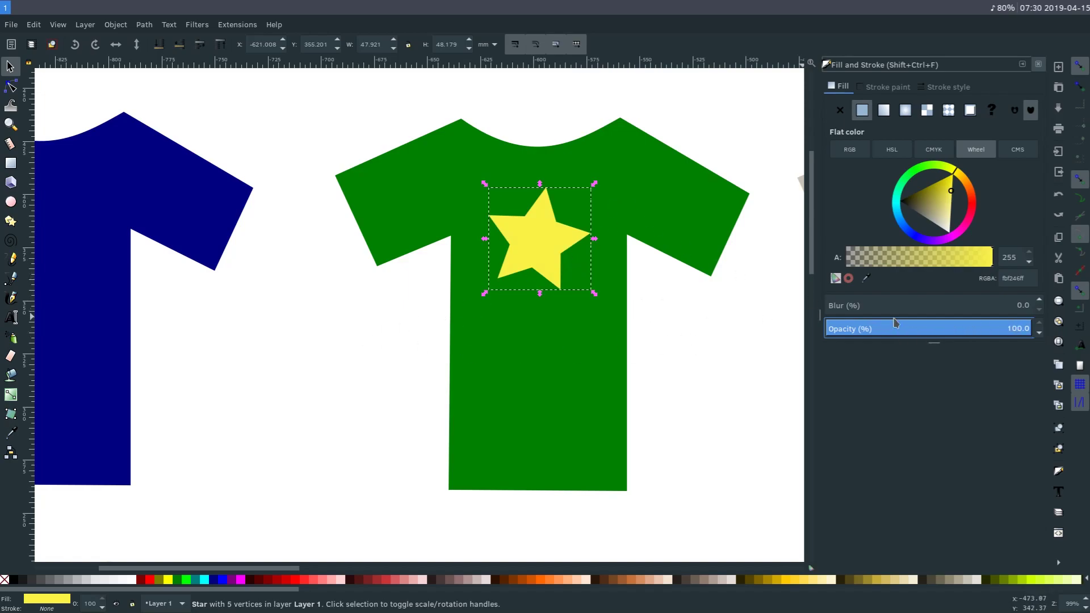
click(932, 328)
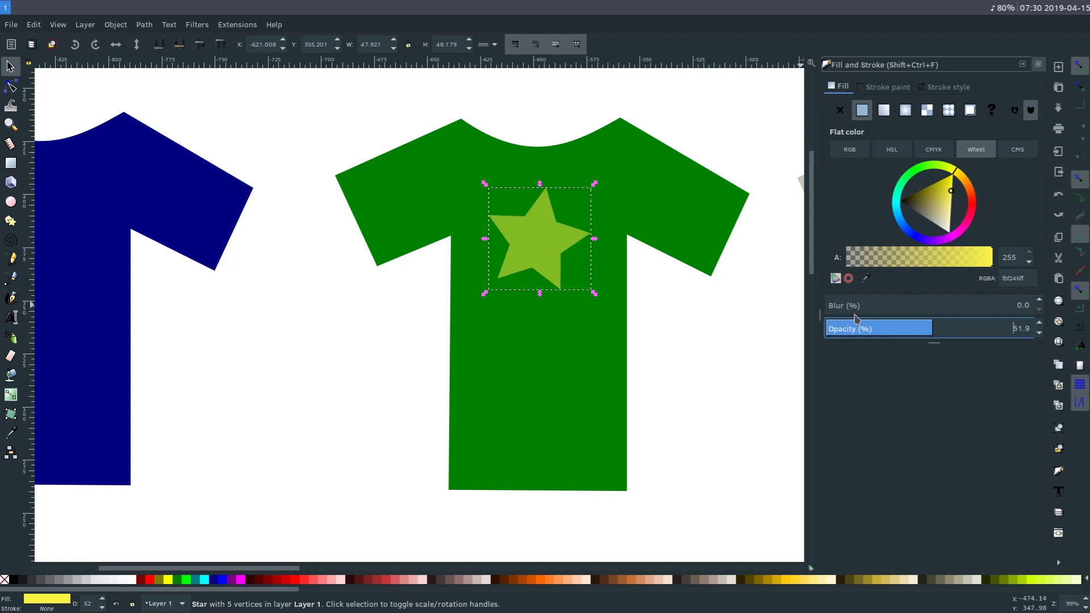
drag(927, 328, 1059, 328)
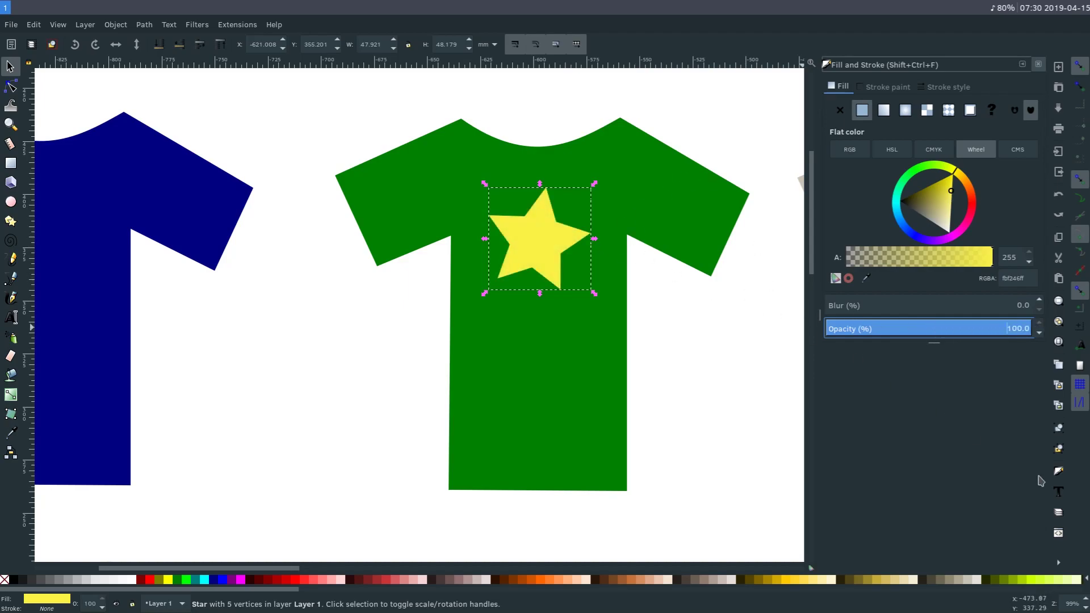
click(1049, 579)
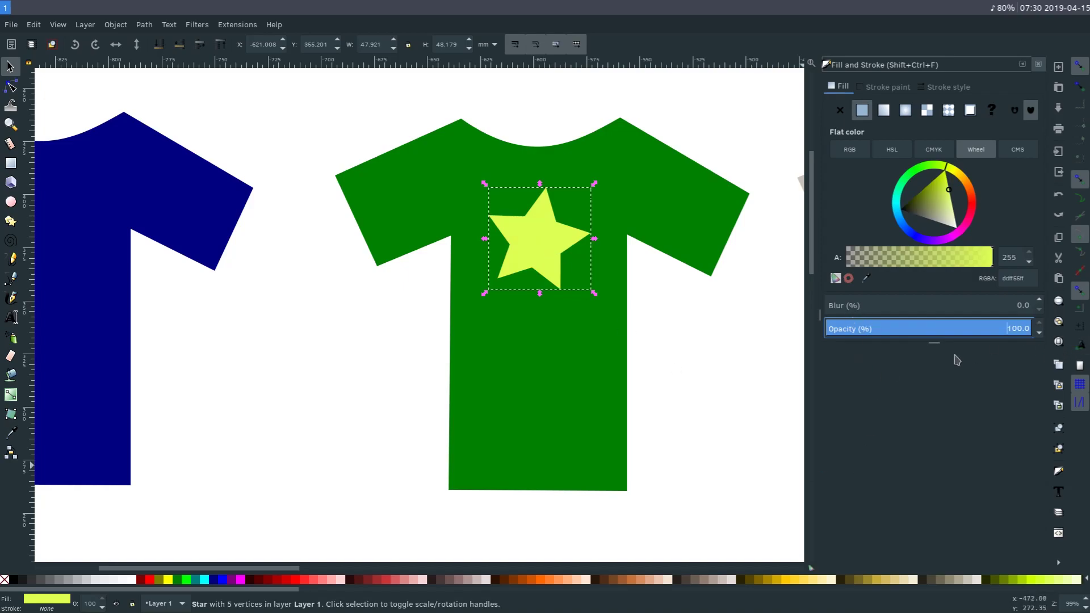
key(ctrl+z)
click(861, 305)
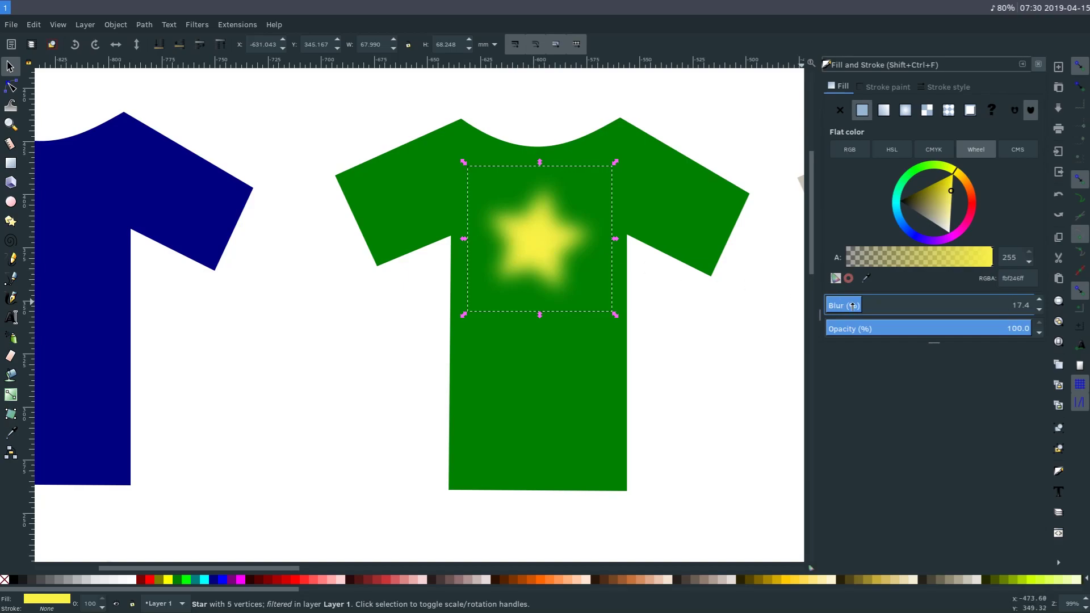
drag(853, 305, 826, 306)
key(Escape)
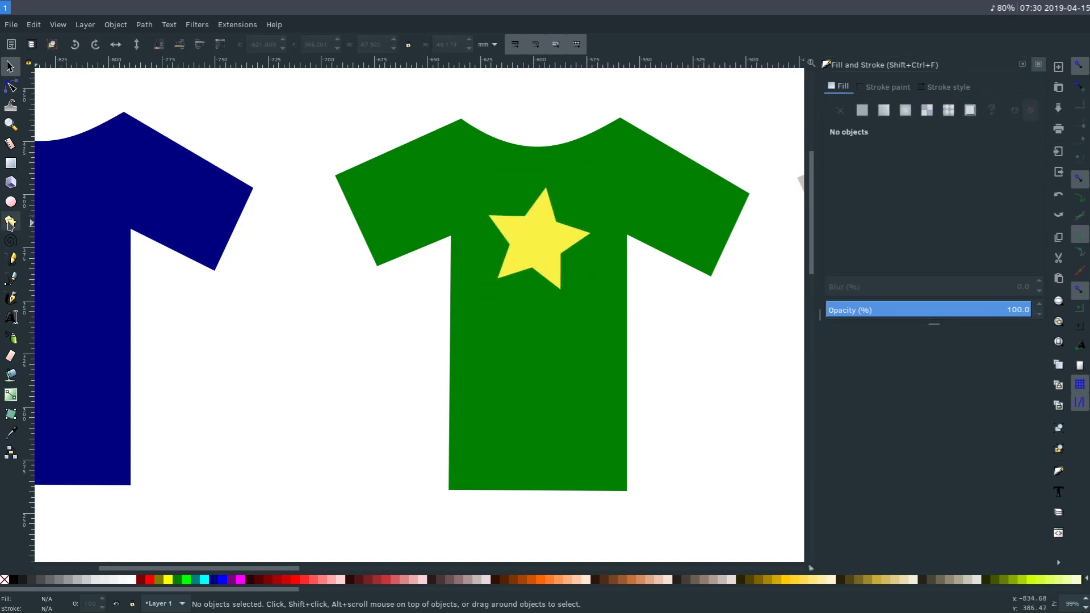
click(10, 221)
click(10, 202)
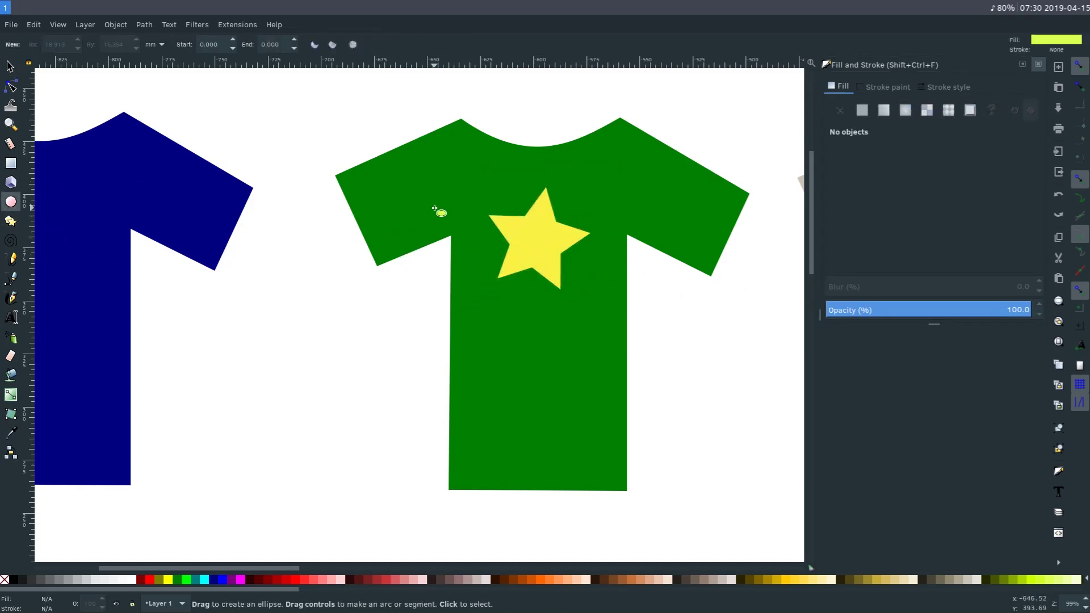
drag(502, 205, 577, 277)
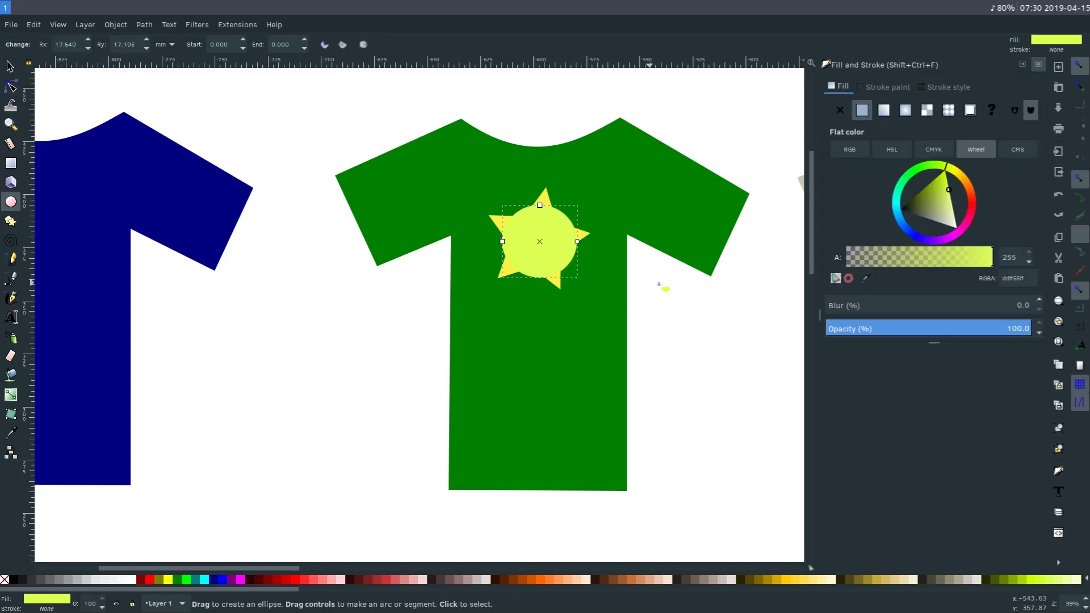
drag(840, 305, 892, 308)
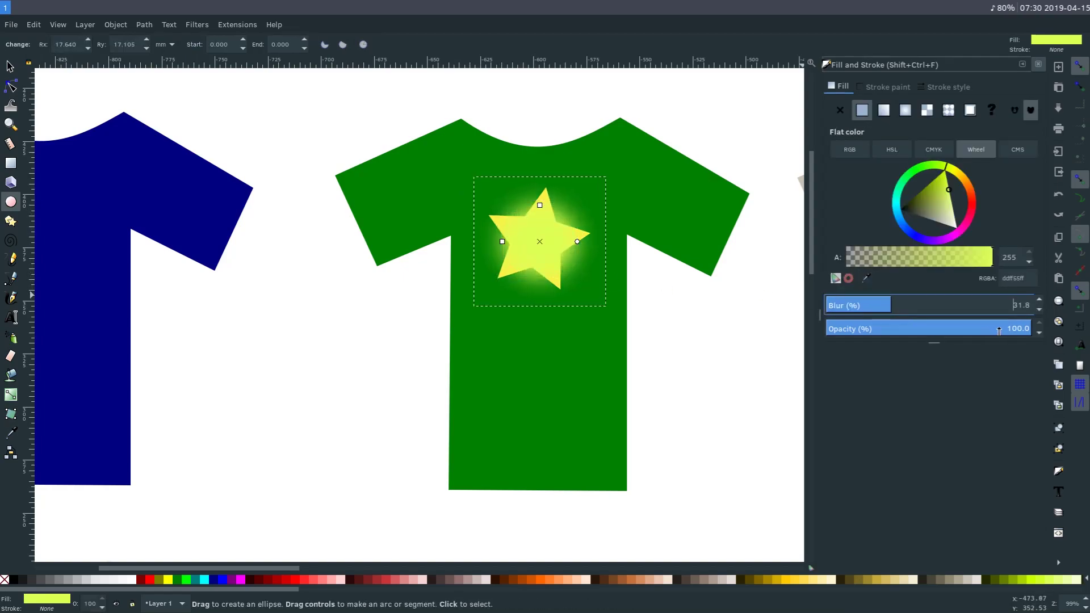
drag(999, 330, 992, 329)
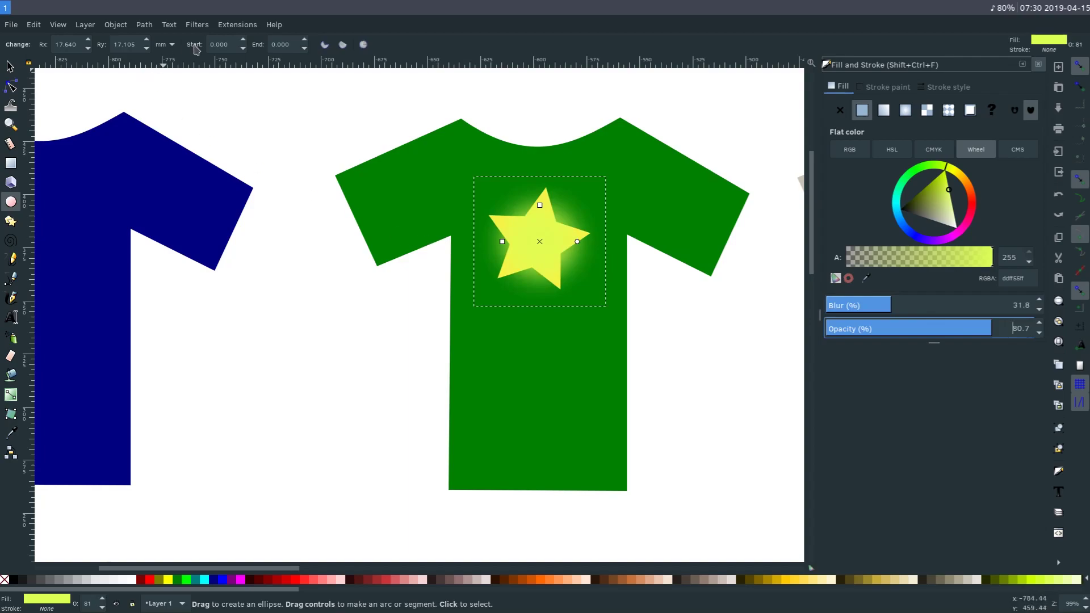
click(10, 66)
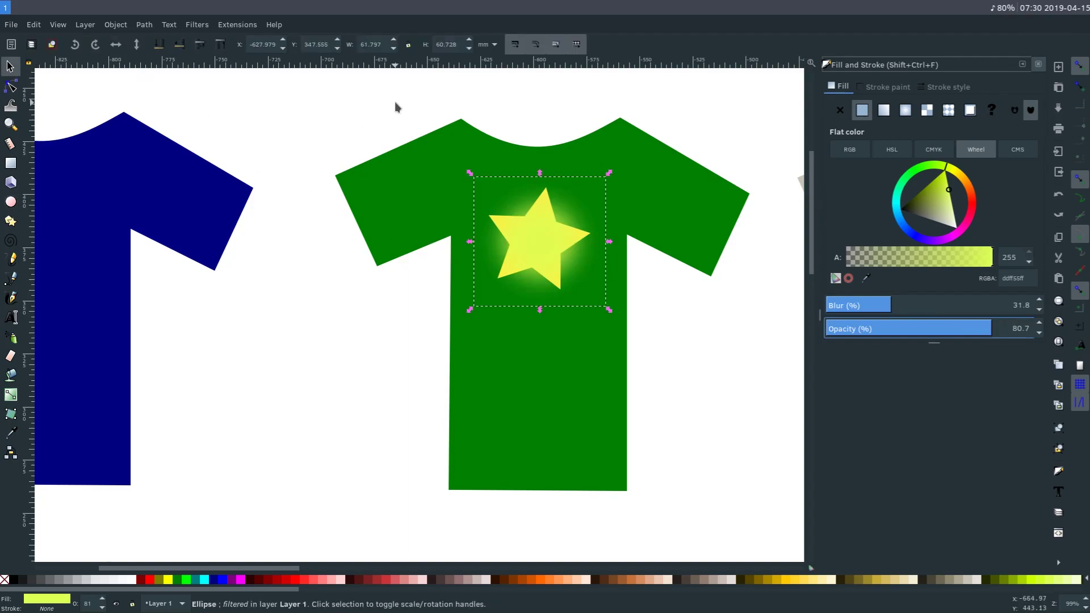
click(159, 44)
click(200, 44)
click(396, 323)
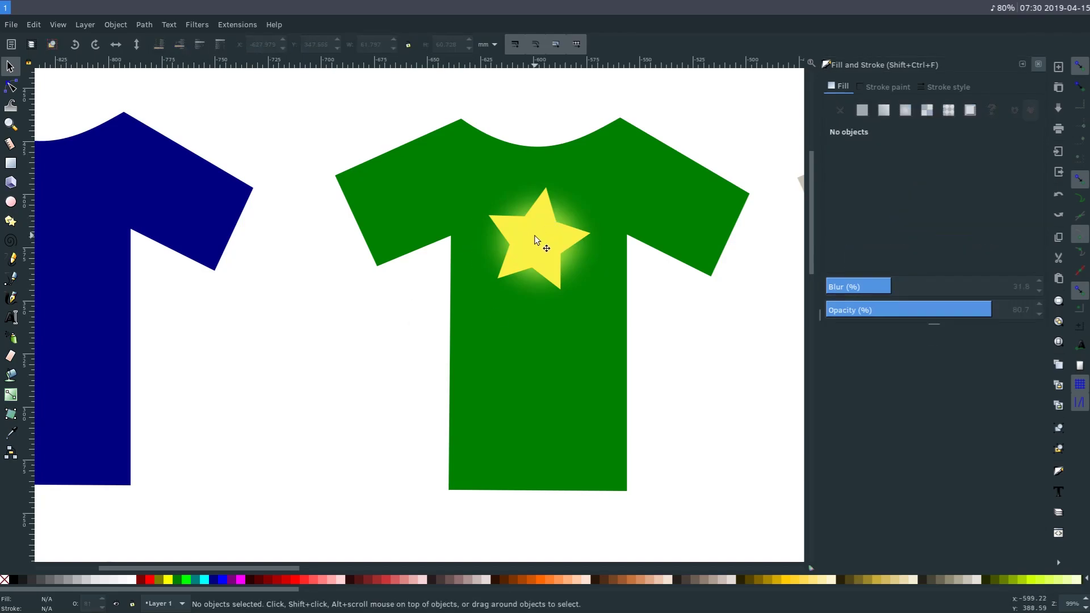
click(560, 216)
key(Delete)
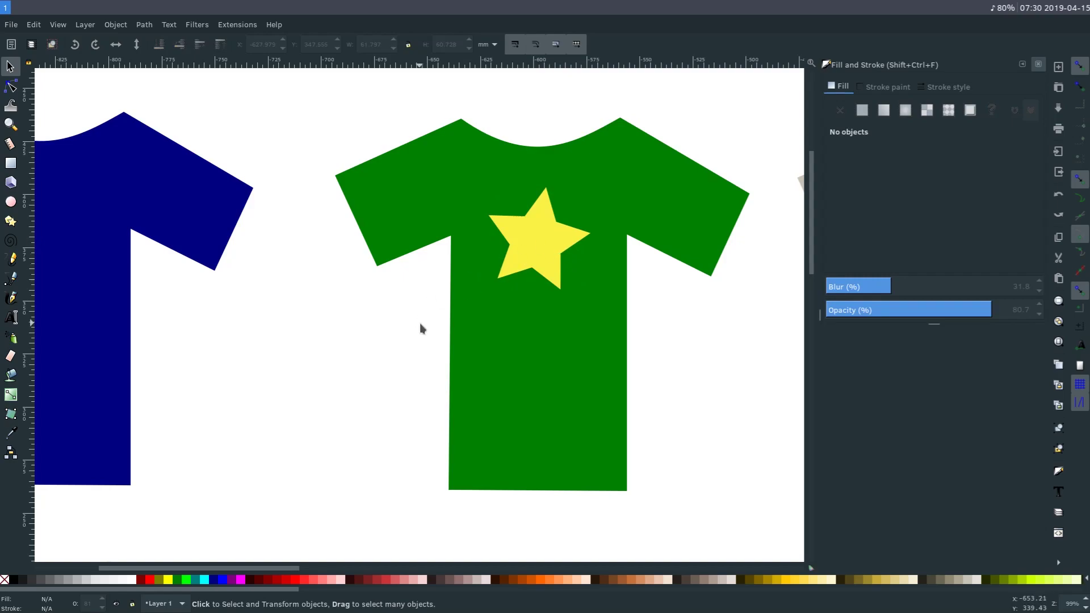
scroll(426, 341, down, 5)
scroll(465, 347, up, 14)
scroll(511, 312, down, 8)
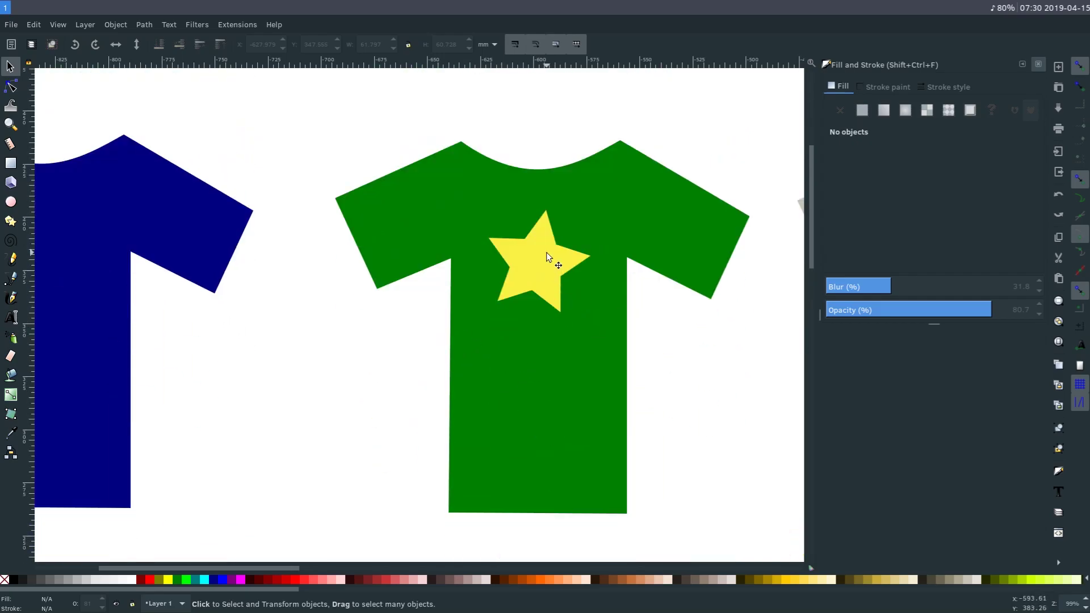
click(528, 284)
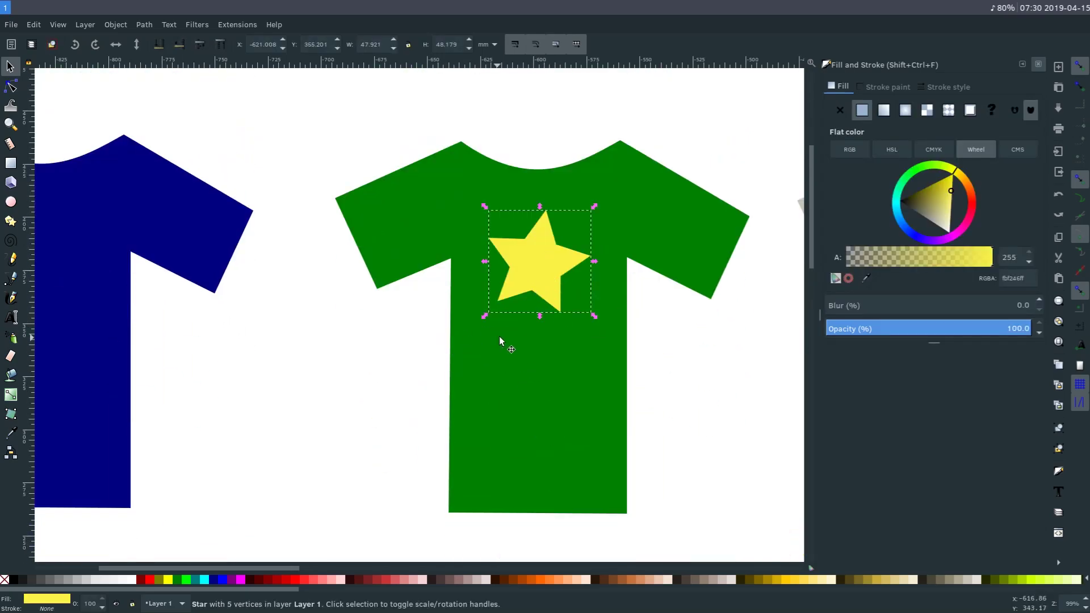
click(927, 111)
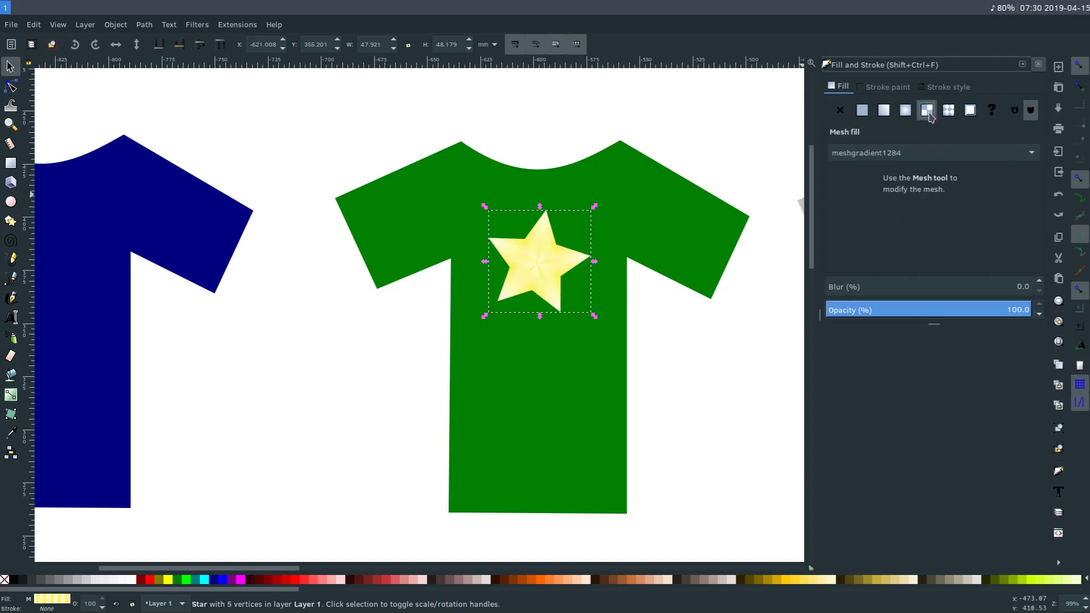
click(905, 110)
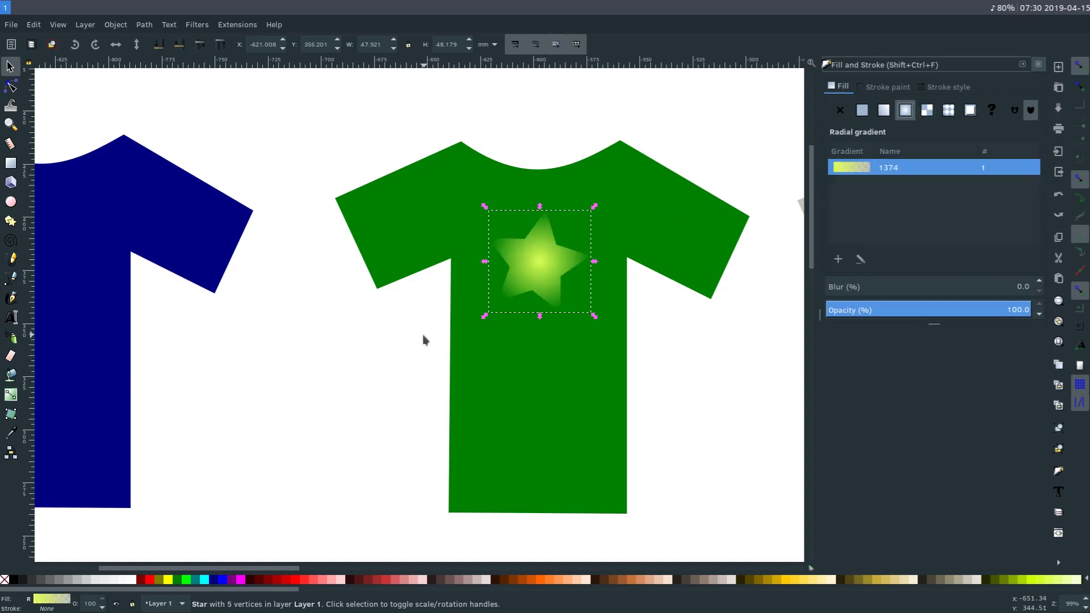
key(ctrl+z)
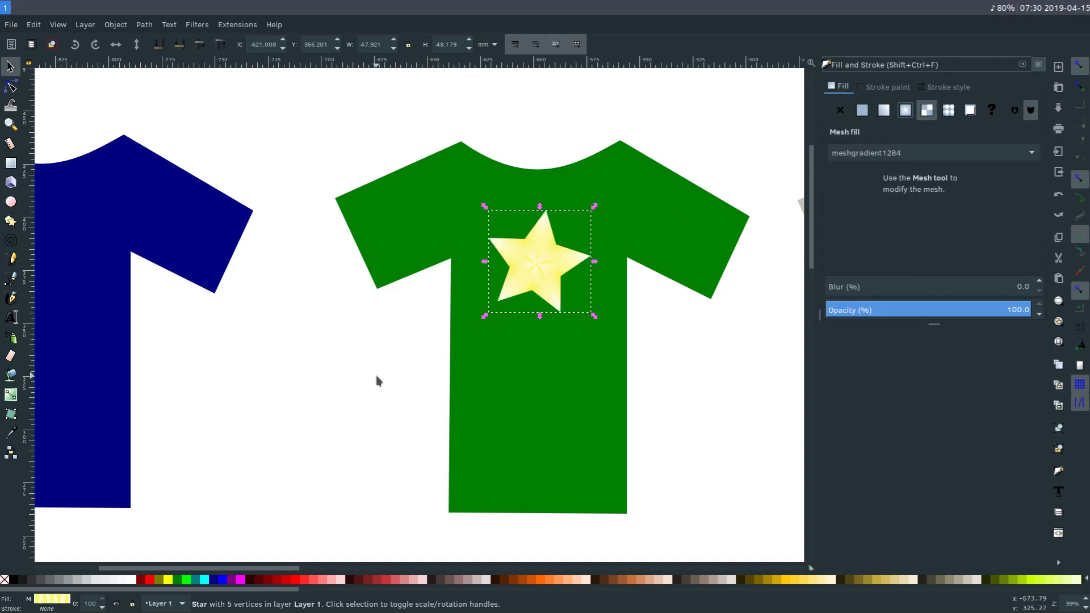
click(376, 376)
click(530, 285)
key(ctrl+z)
click(352, 372)
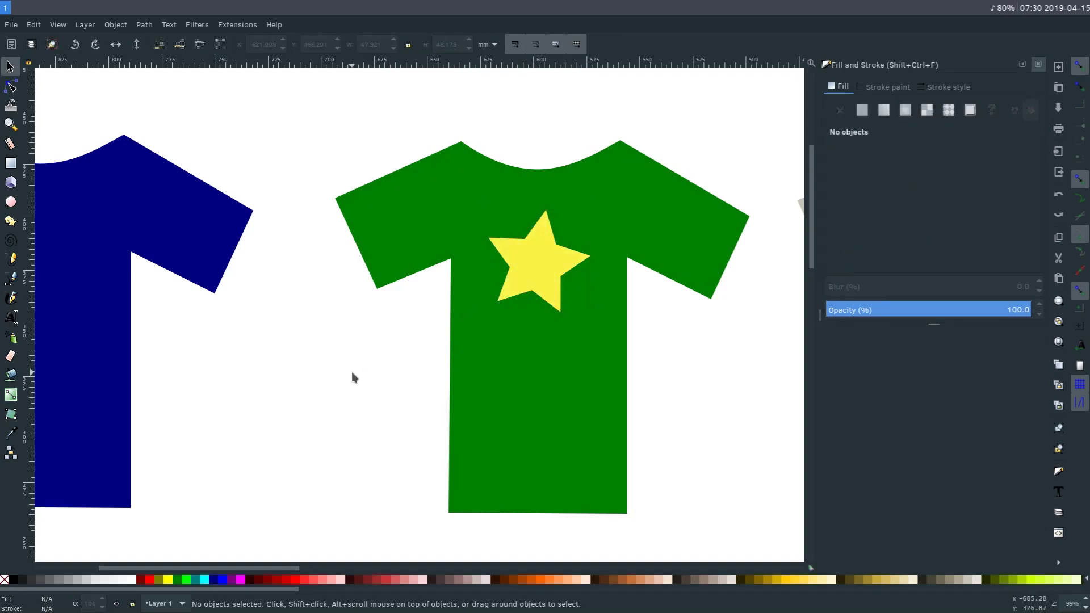
- Type 'BizCo' below the star, undoing an accidental move of the shirt
click(11, 317)
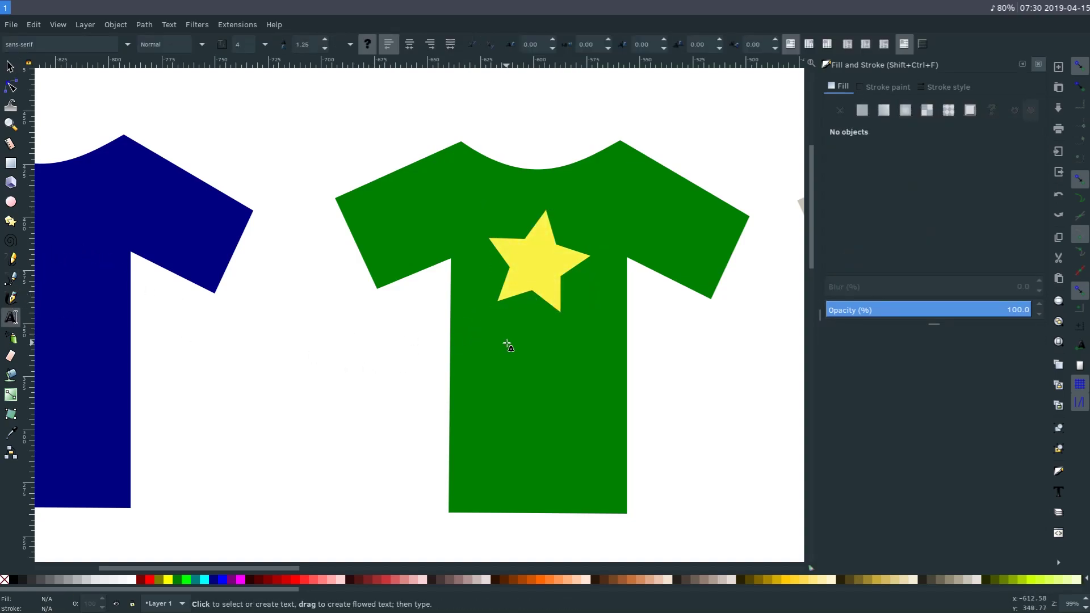
click(503, 345)
text(Biz)
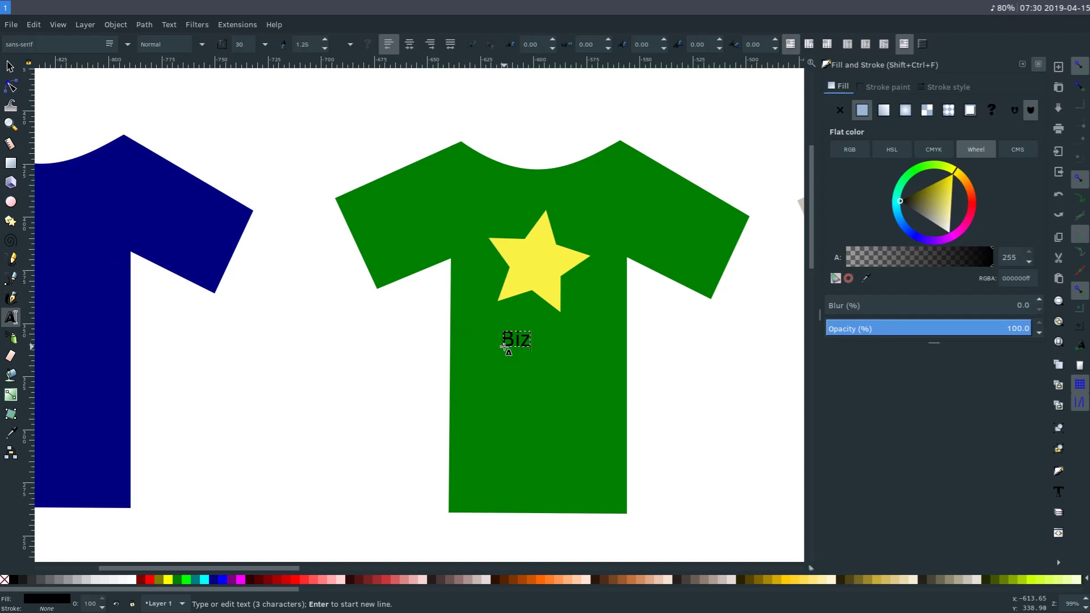
text(Co)
click(9, 66)
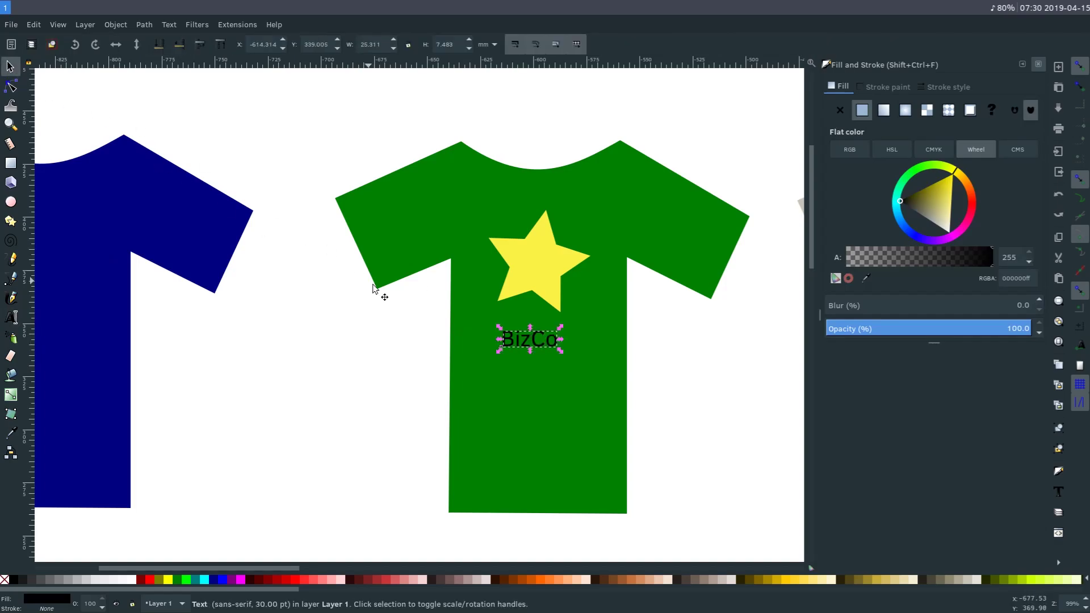
key(Escape)
click(530, 352)
click(527, 347)
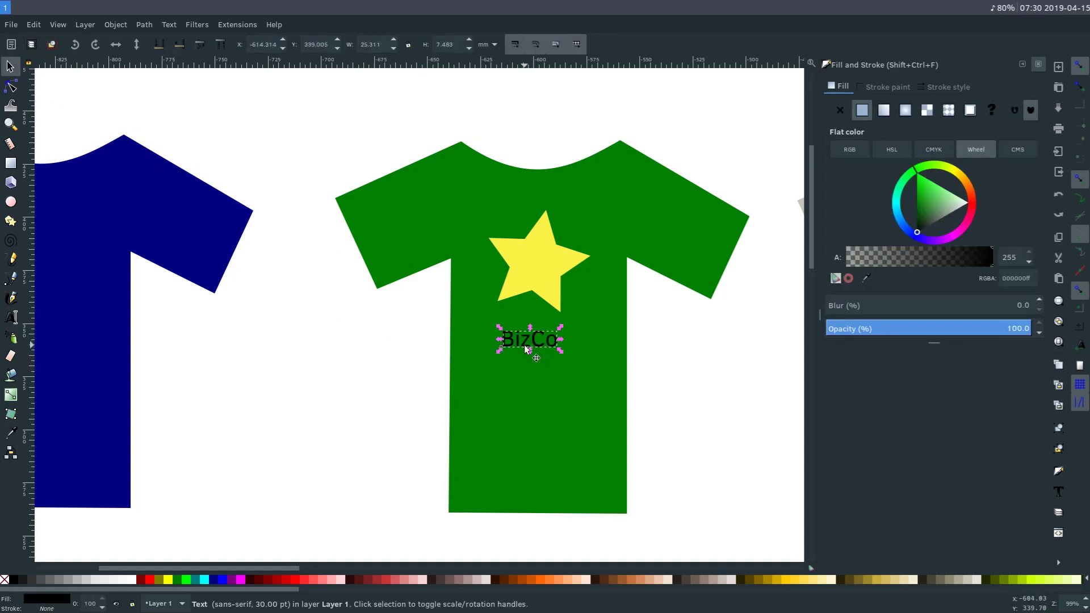
key(ctrl+z)
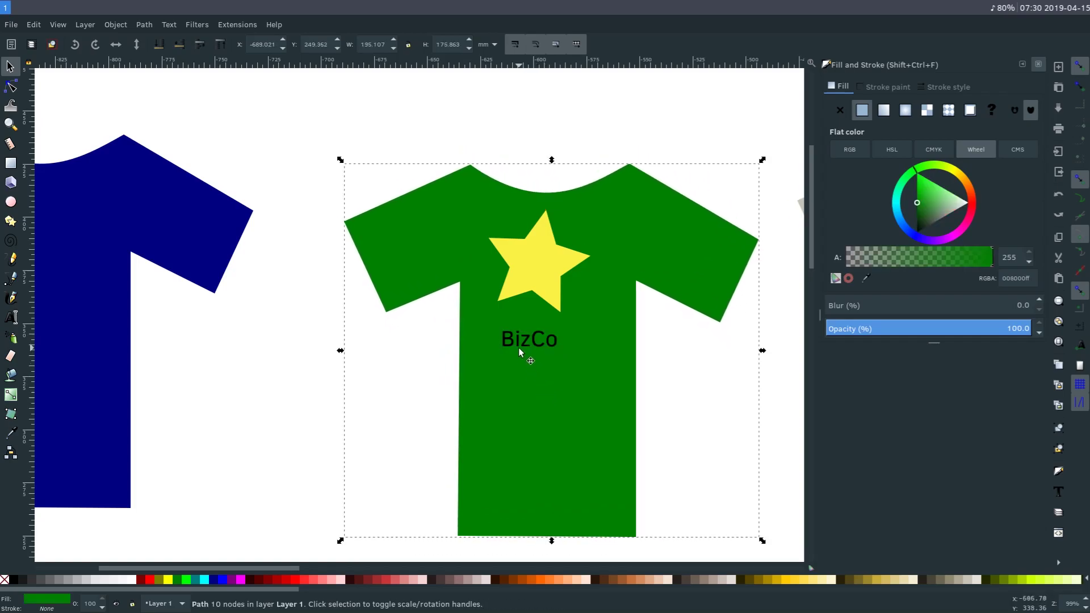
key(ctrl+z)
key(ctrl+z)
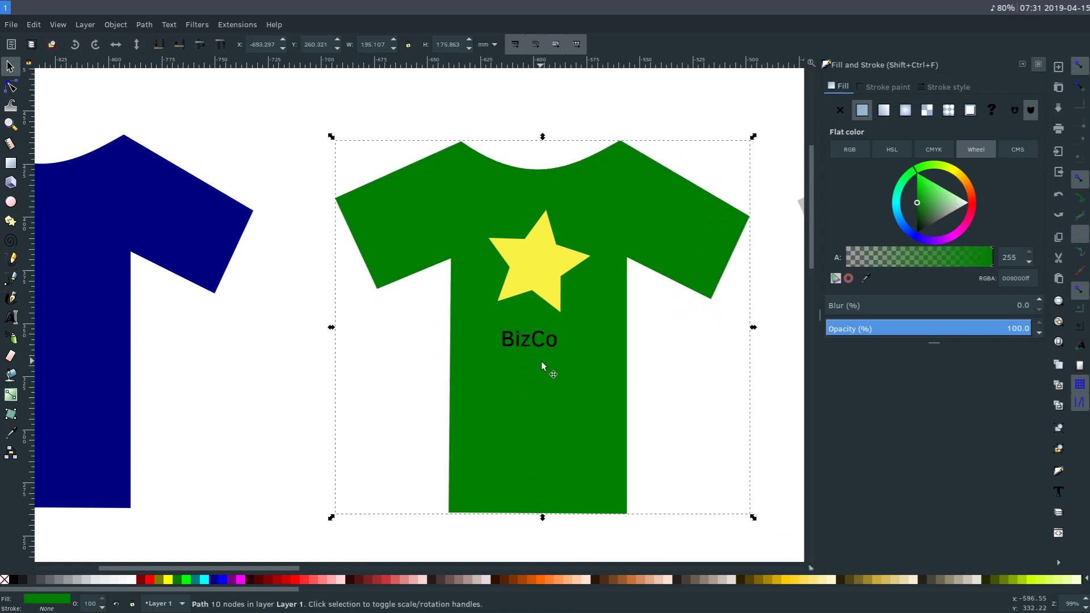
click(320, 399)
click(510, 429)
click(271, 386)
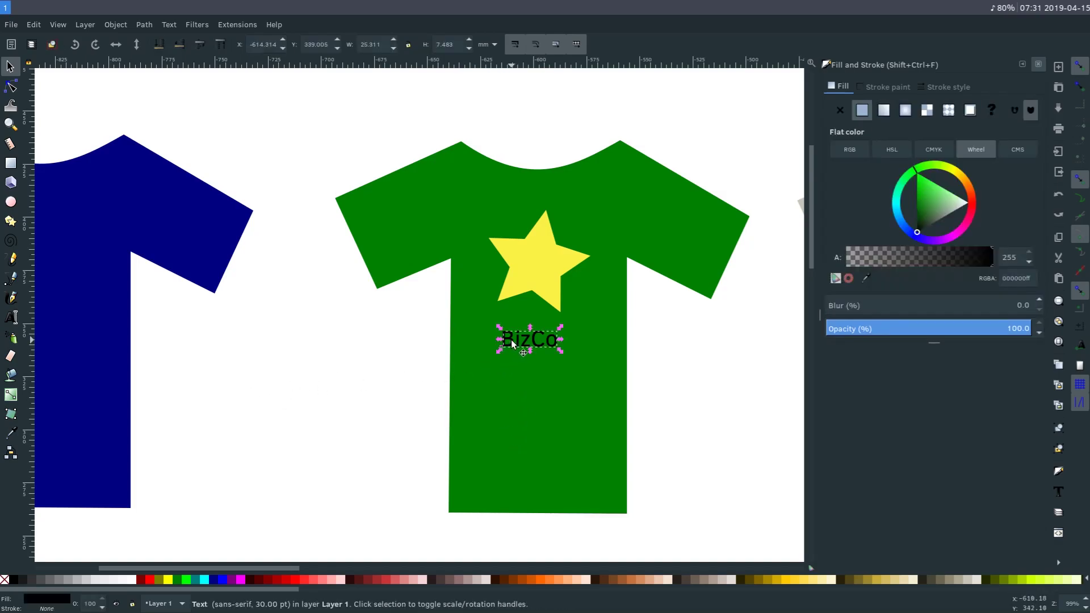
- Duplicate the BizCo text below itself and delete 'Biz' from the copy, leaving 'Co'
key(ctrl+d)
drag(508, 340, 529, 379)
double_click(531, 380)
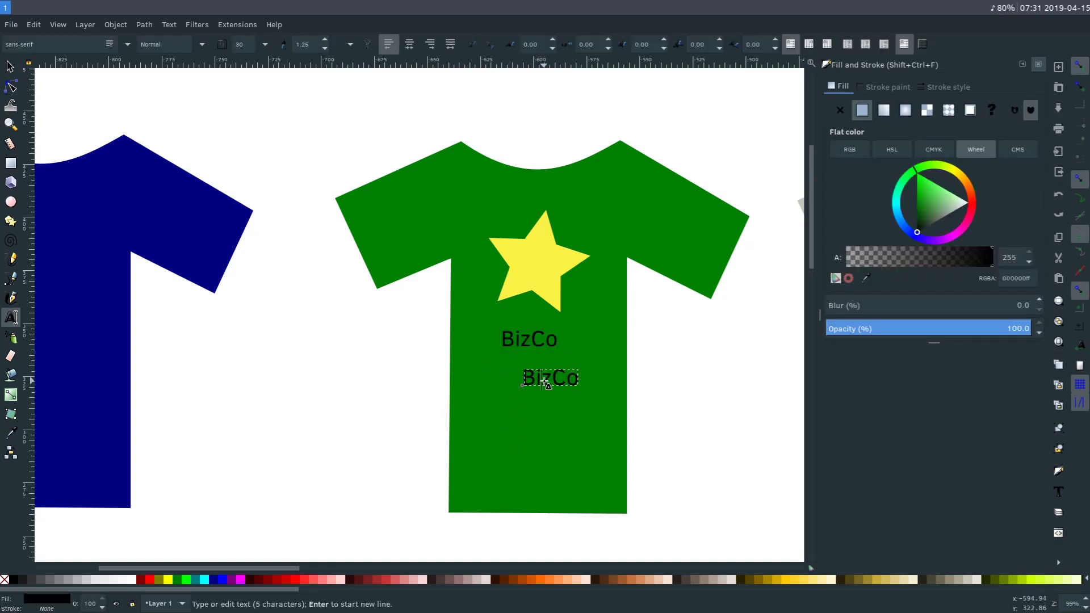
key(Escape)
click(553, 380)
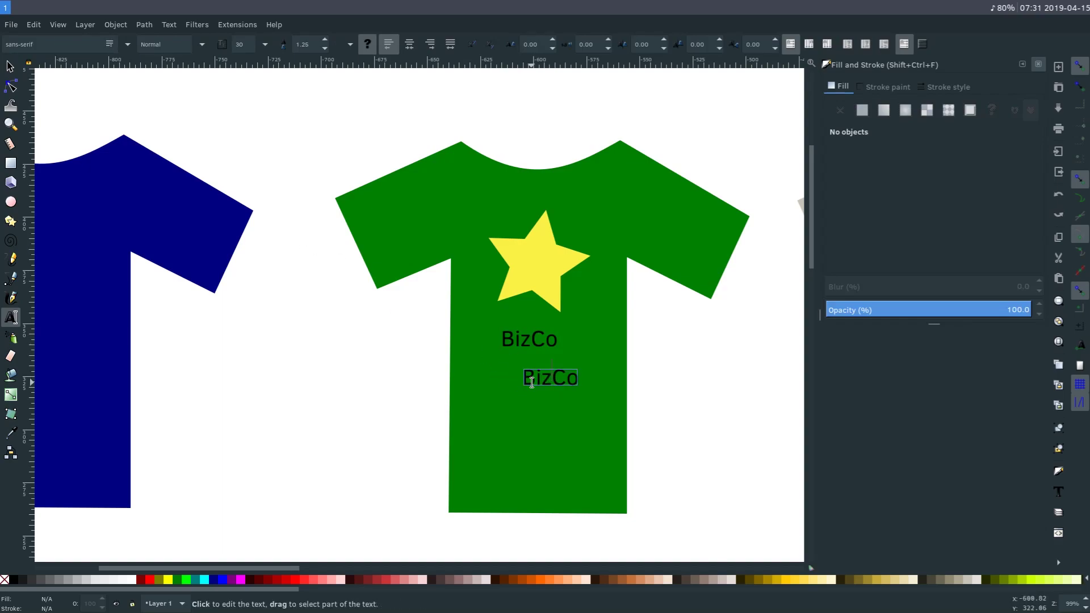
click(552, 383)
key(BackSpace)
key(BackSpace)
key(BackSpace)
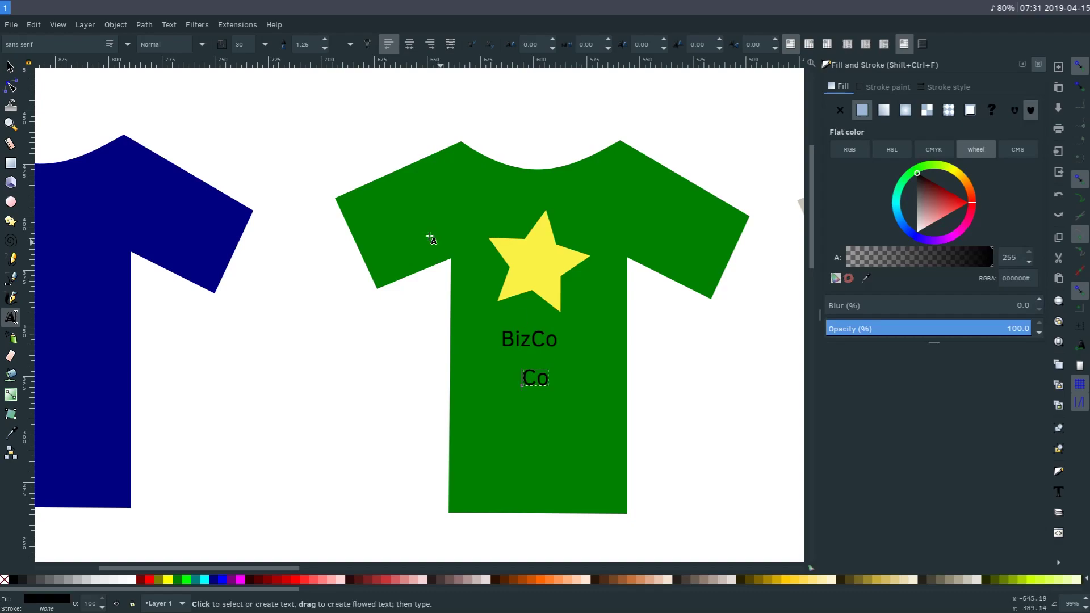
- Delete 'Co' from the upper text, leaving 'Biz'
click(9, 67)
click(530, 343)
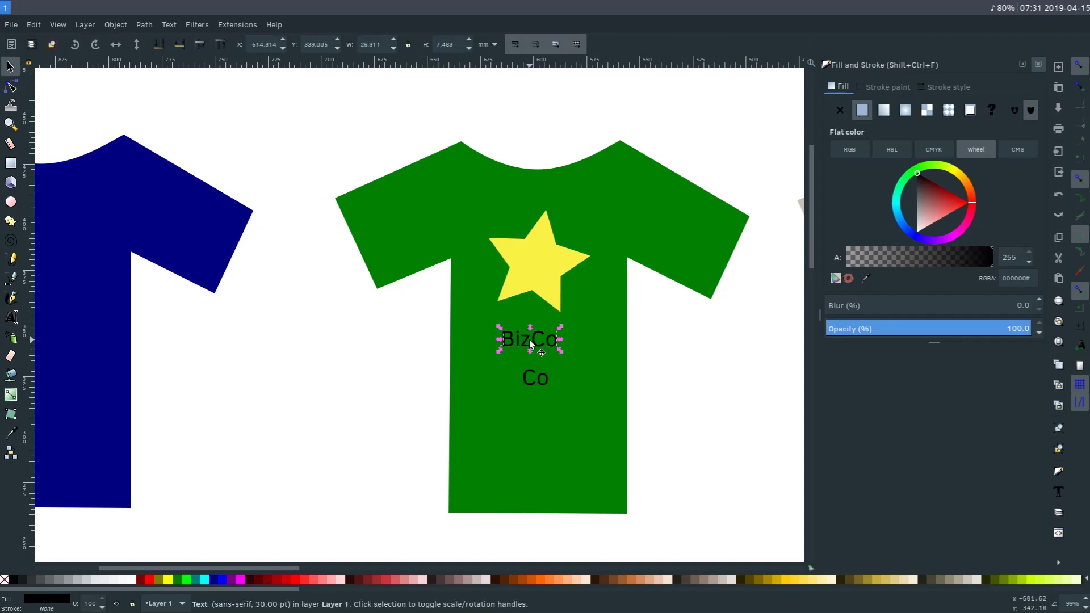
key(t)
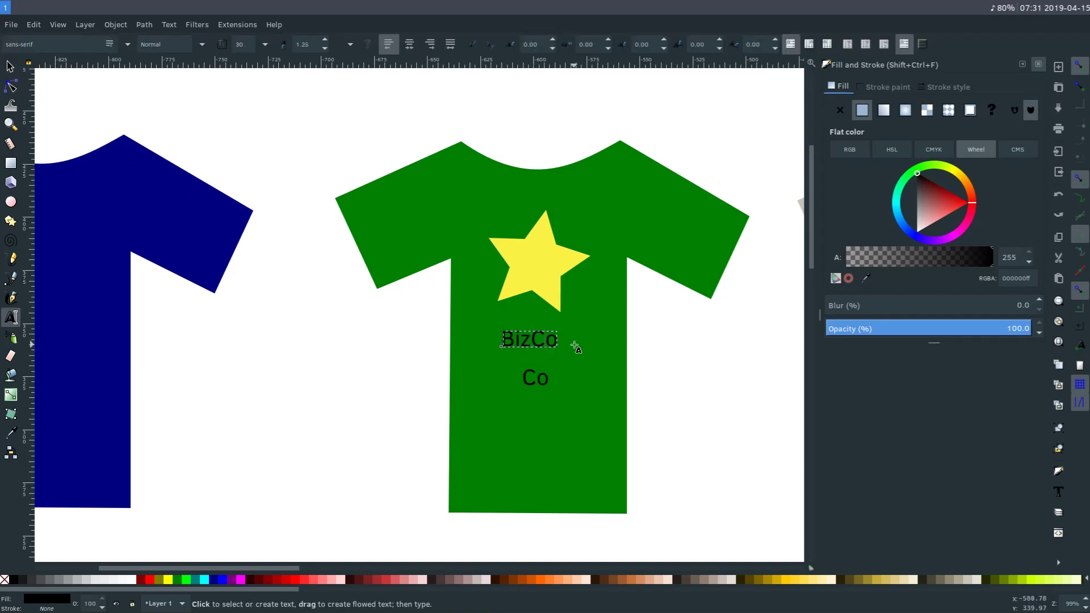
key(BackSpace)
key(BackSpace)
- Colour single letters of Biz: the z red and the B blue
key(shift+Left)
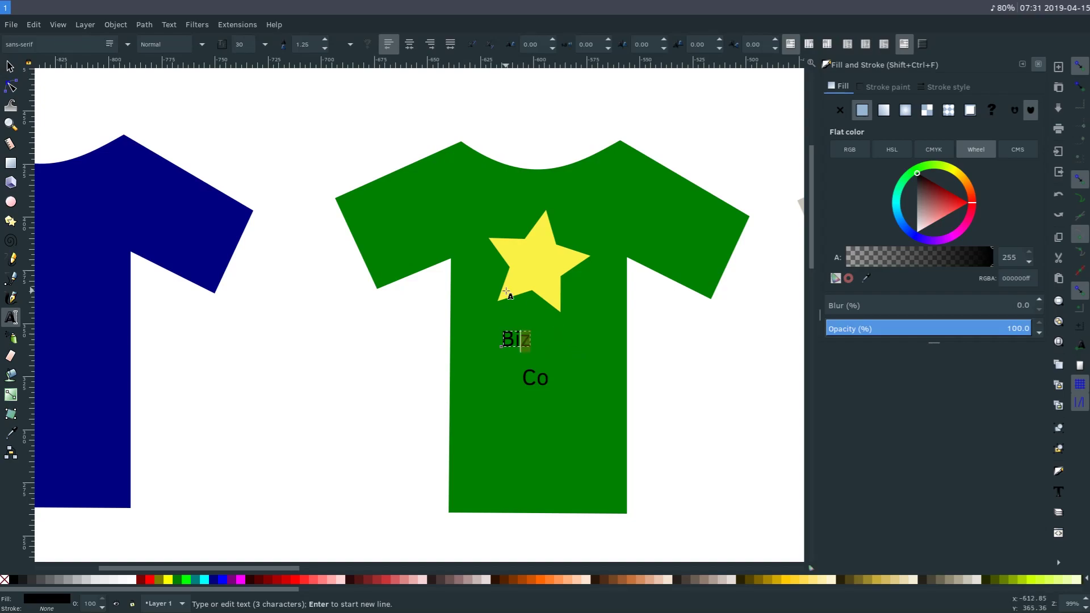
click(149, 579)
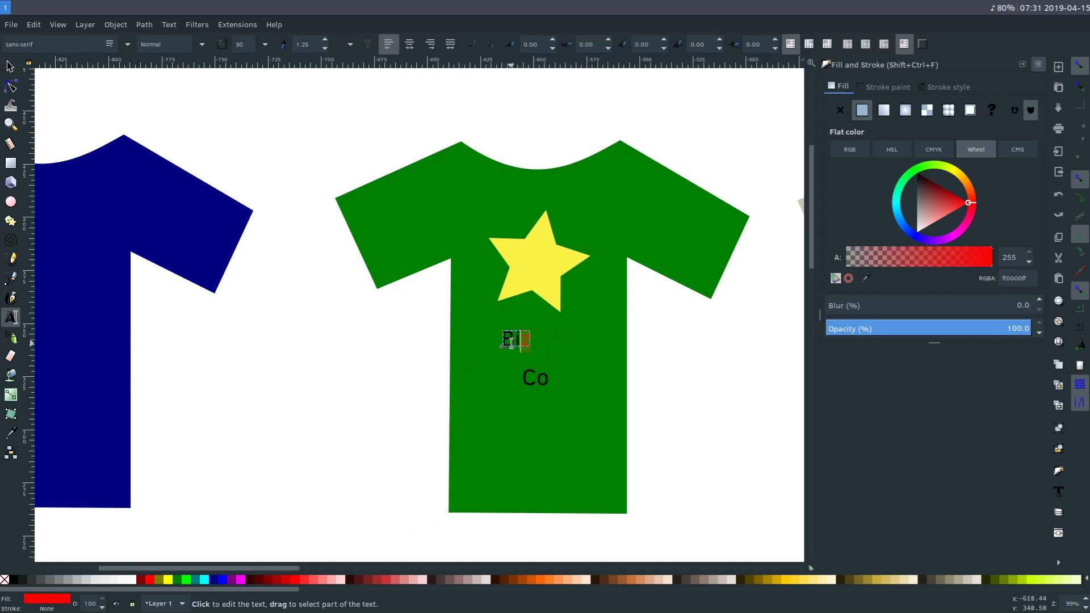
drag(501, 339, 514, 339)
click(222, 579)
click(295, 387)
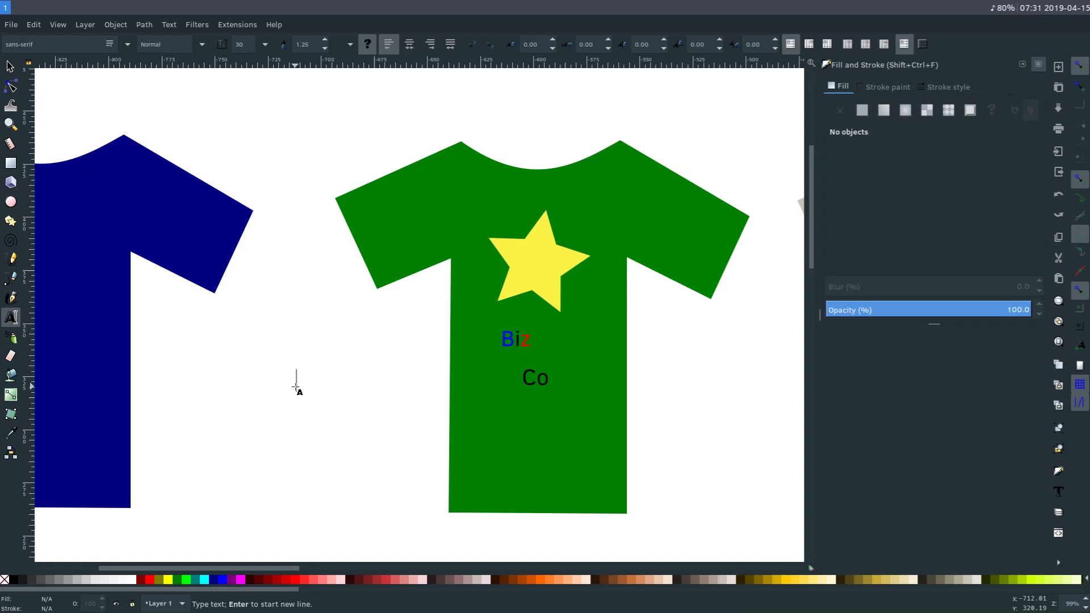
- Select the whole Biz text object and make it dark red (Maroon)
click(10, 67)
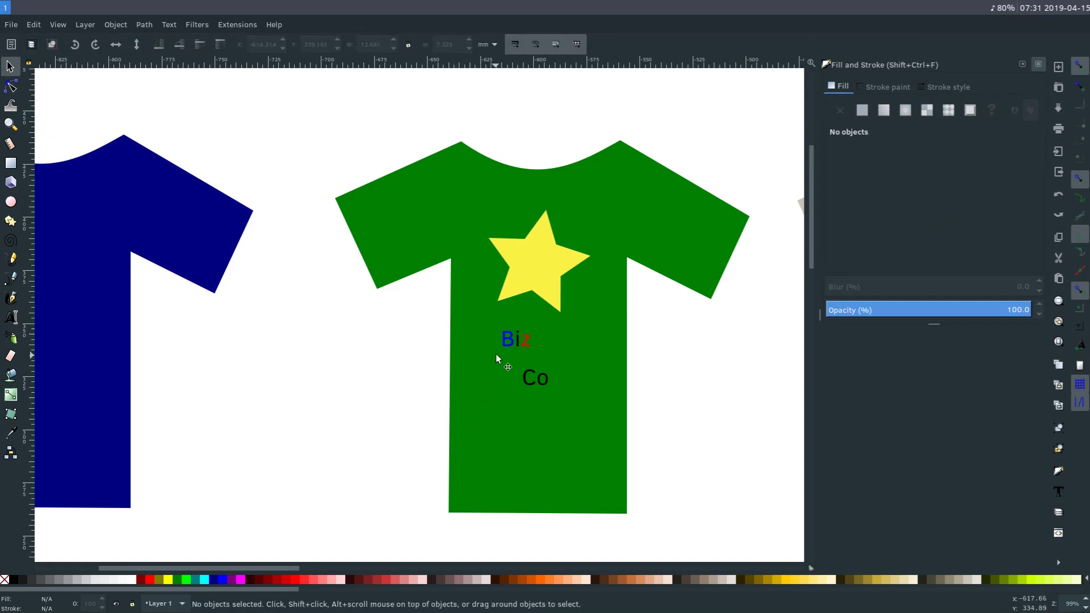
click(456, 399)
click(510, 340)
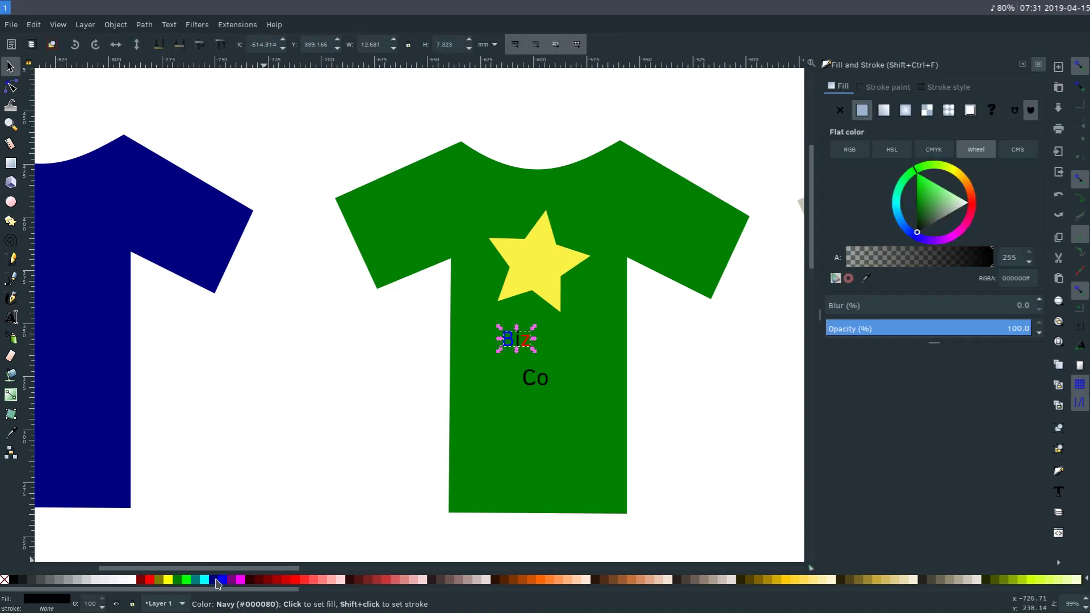
click(226, 577)
click(283, 493)
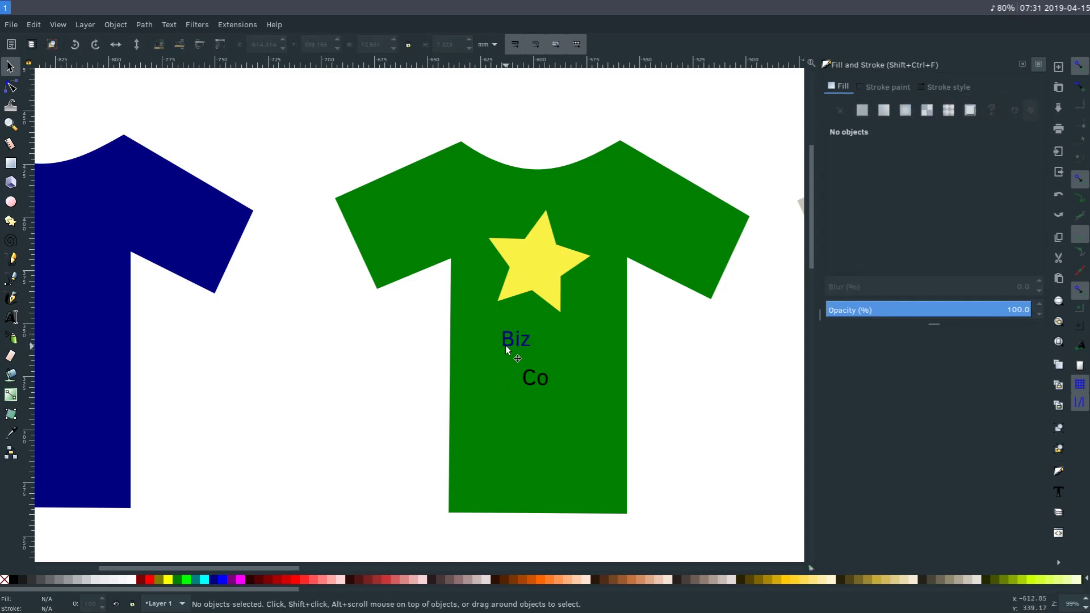
click(506, 343)
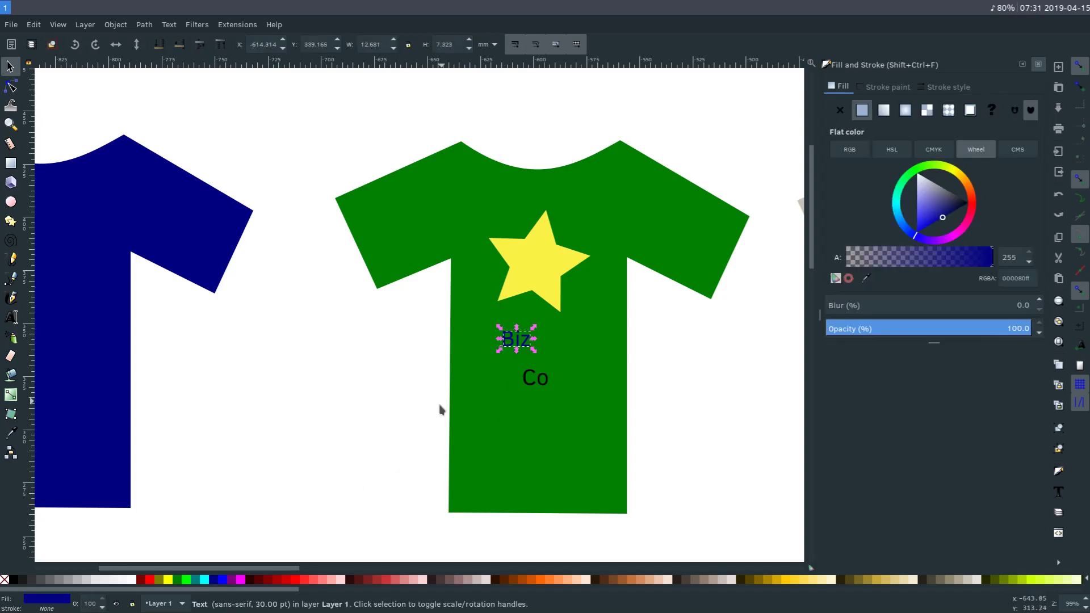
click(148, 580)
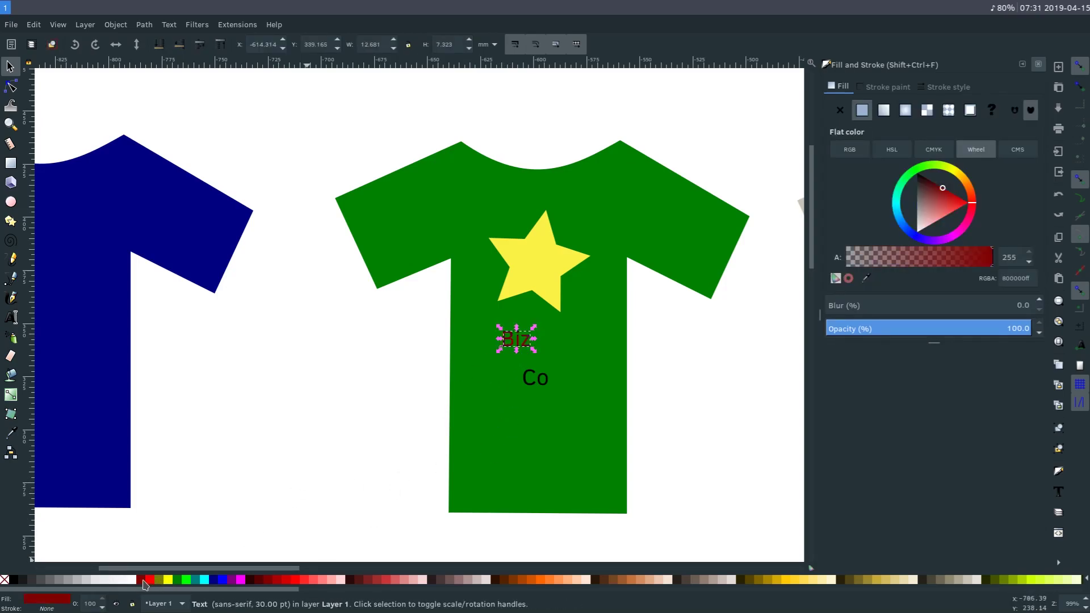
click(439, 411)
- Make the Co text bright blue
click(531, 379)
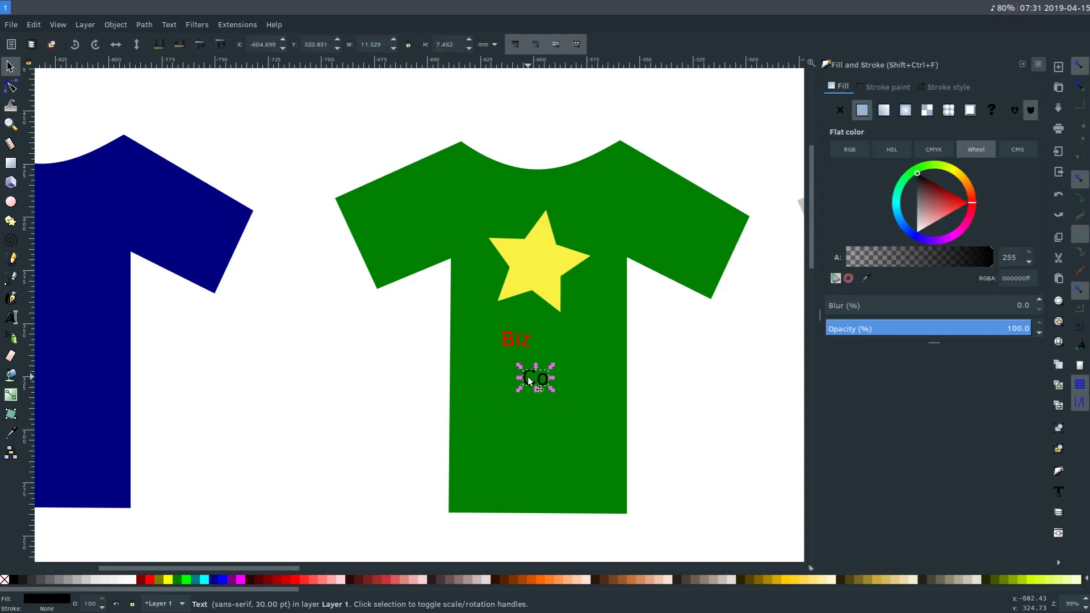
click(220, 580)
click(318, 474)
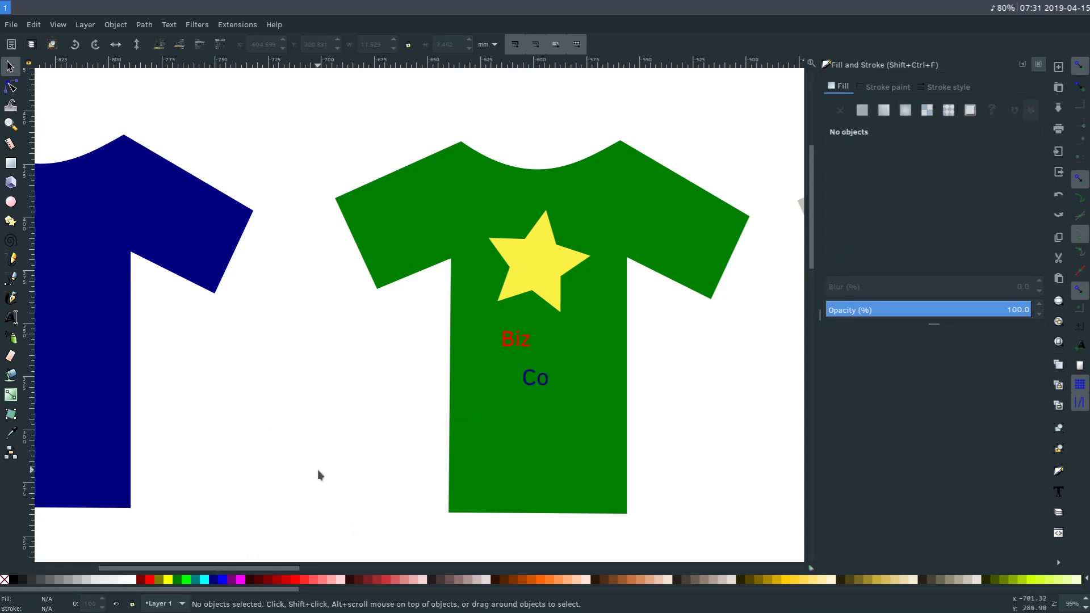
click(526, 378)
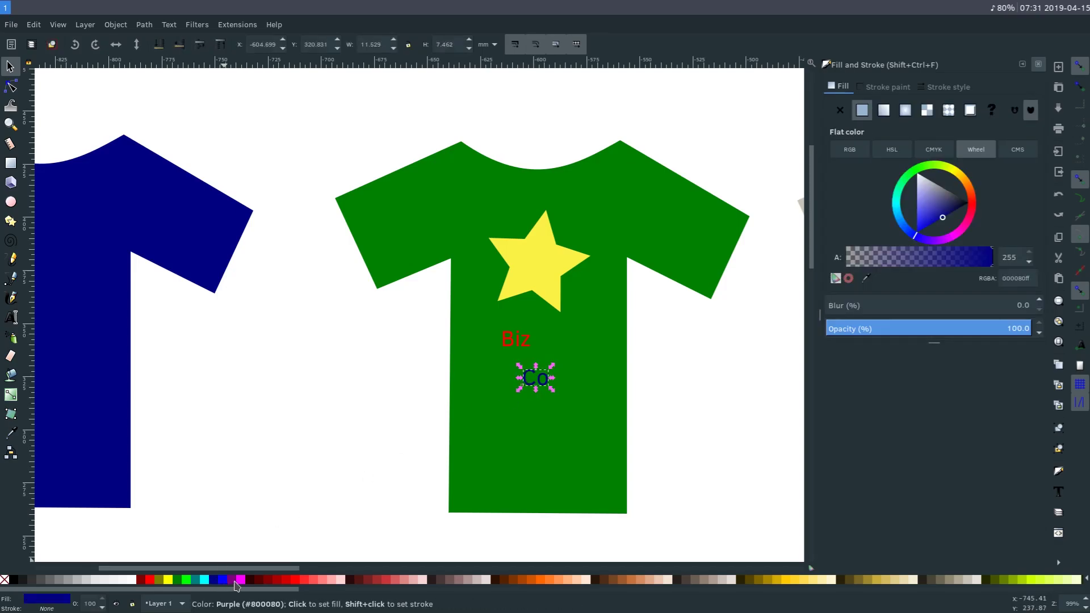
click(225, 580)
key(Escape)
click(530, 377)
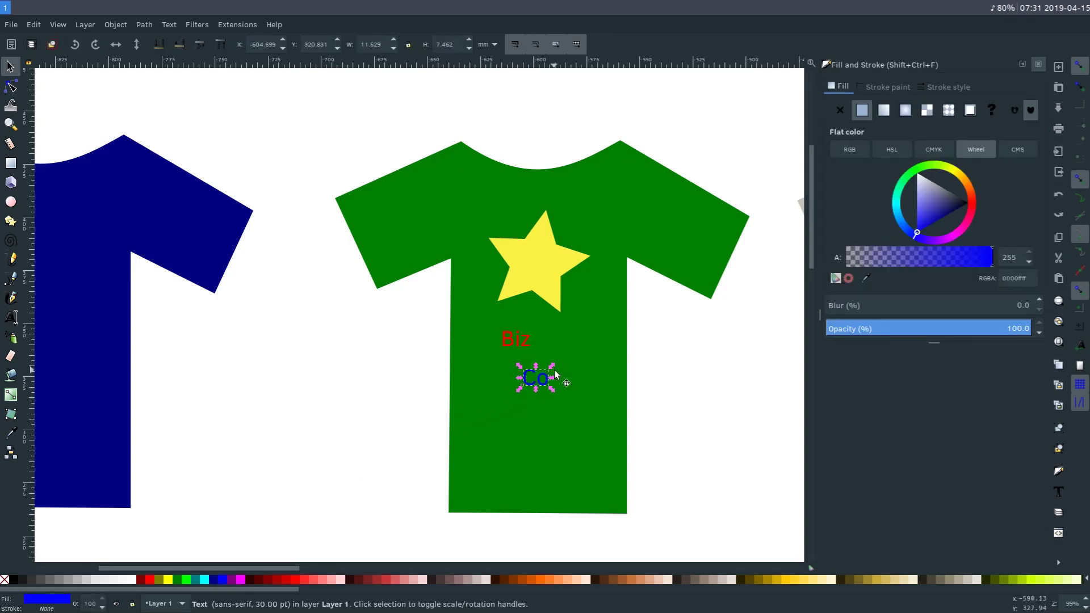
- Enlarge the blue Co text and move it up beside Biz
drag(553, 394, 588, 416)
drag(547, 376, 509, 356)
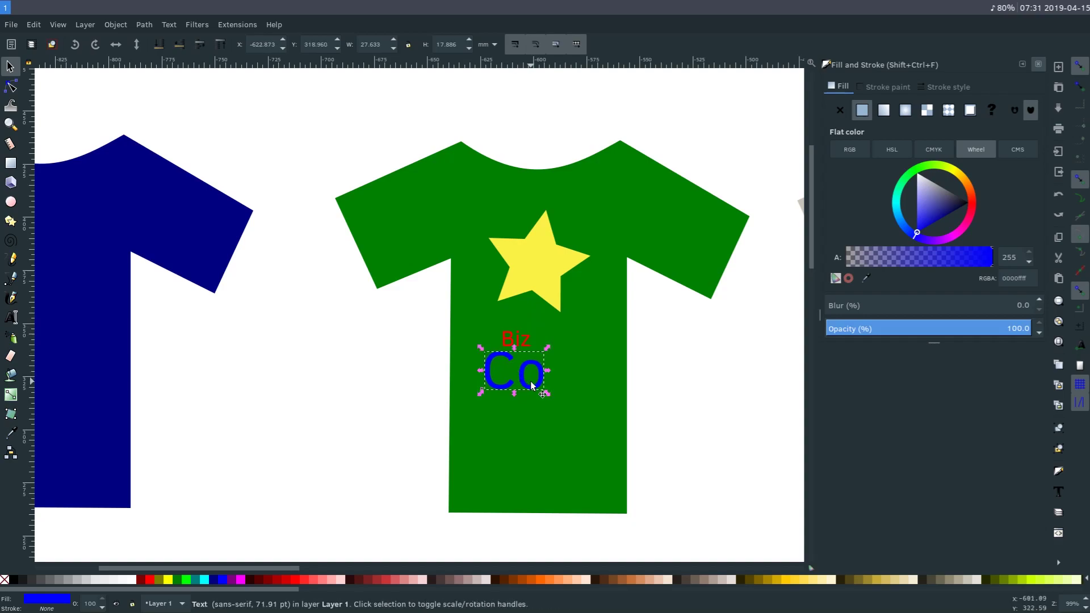
drag(550, 393, 518, 376)
key(ctrl+z)
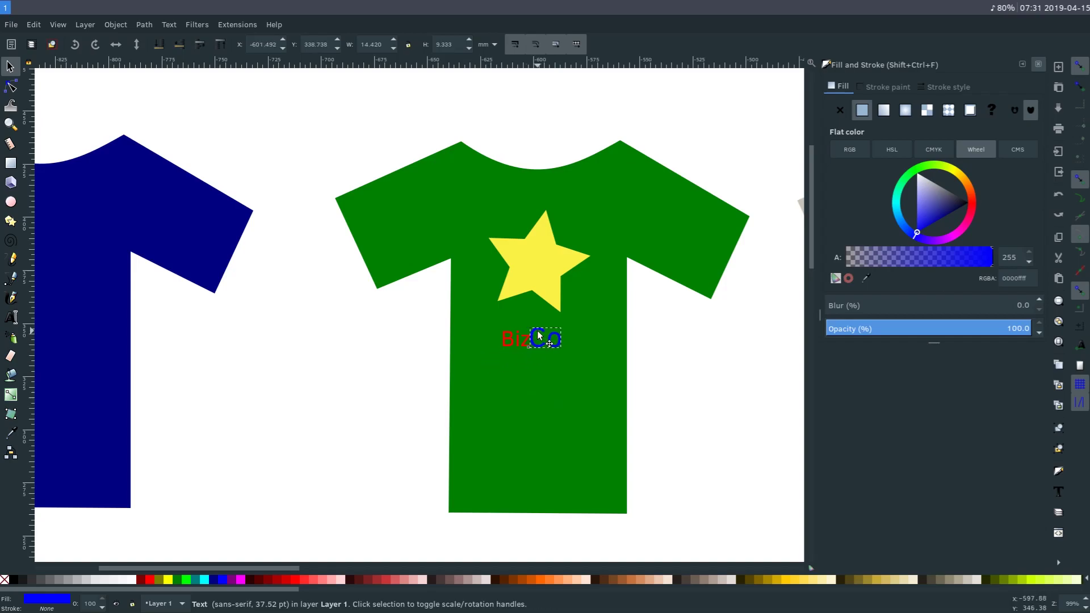
- Select both Biz and Co and place them just below the star
drag(406, 404, 536, 335)
click(363, 430)
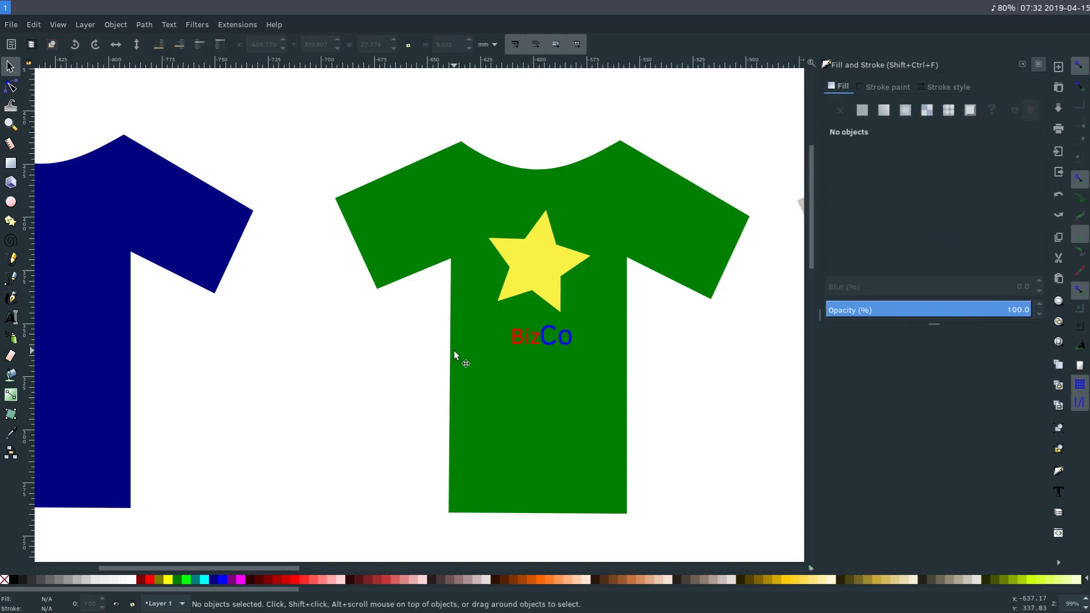
drag(400, 387, 603, 316)
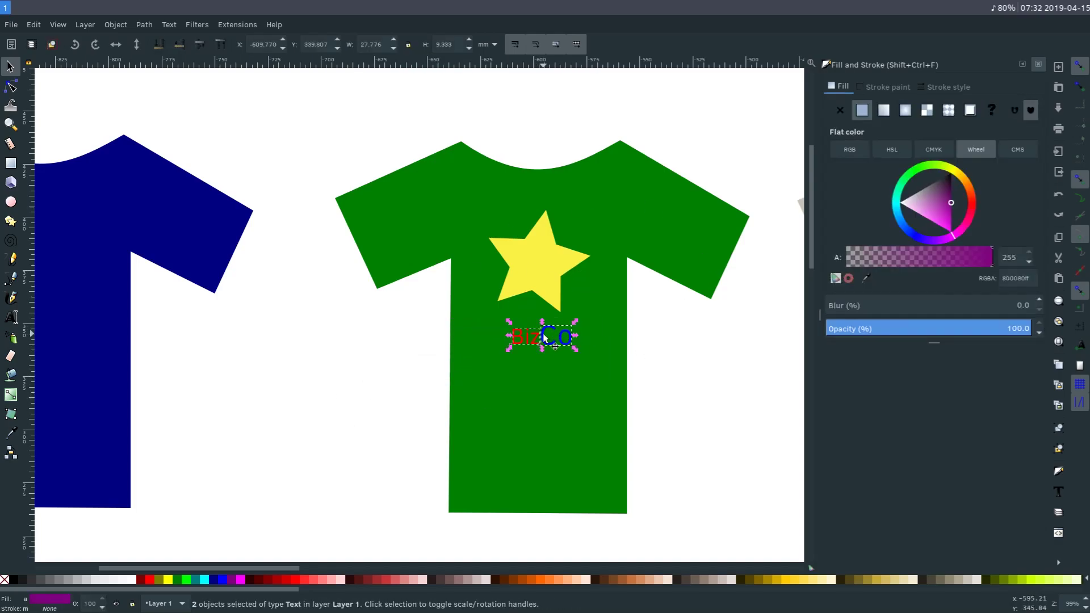
mouse_move(535, 335)
mouse_down()
mouse_move(531, 253)
mouse_move(527, 329)
mouse_up()
- Duplicate the star and BizCo logo and move the copy onto the beige shirt
click(360, 397)
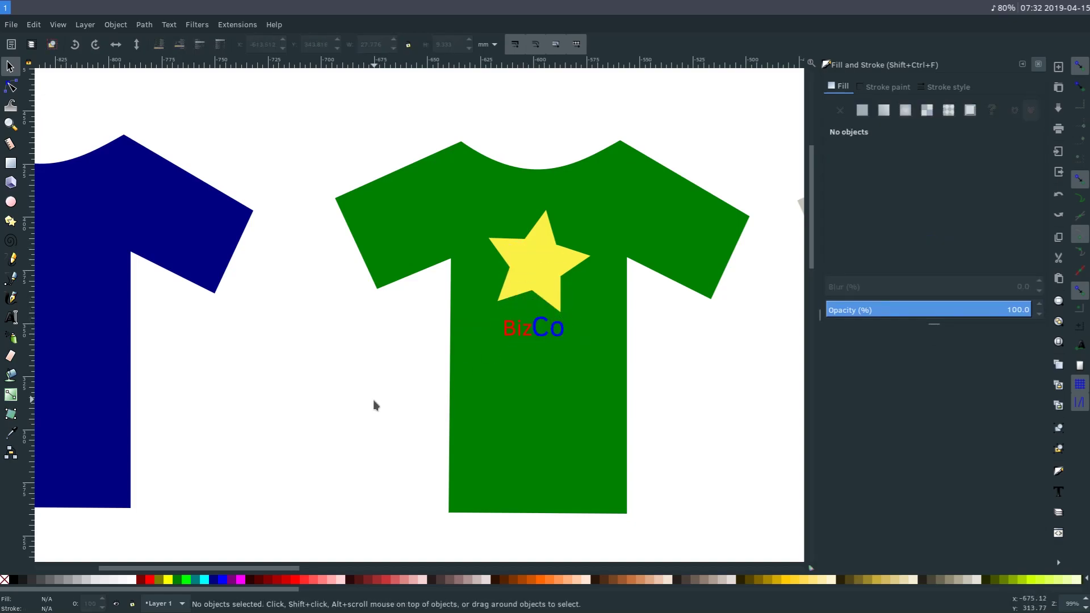
drag(368, 416, 641, 193)
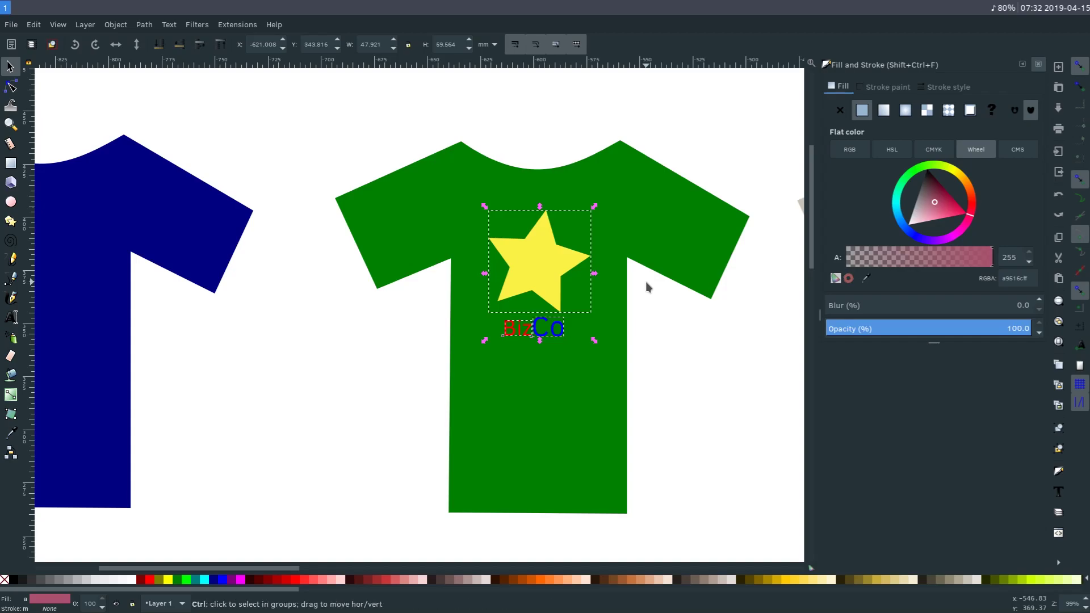
key(minus)
key(minus)
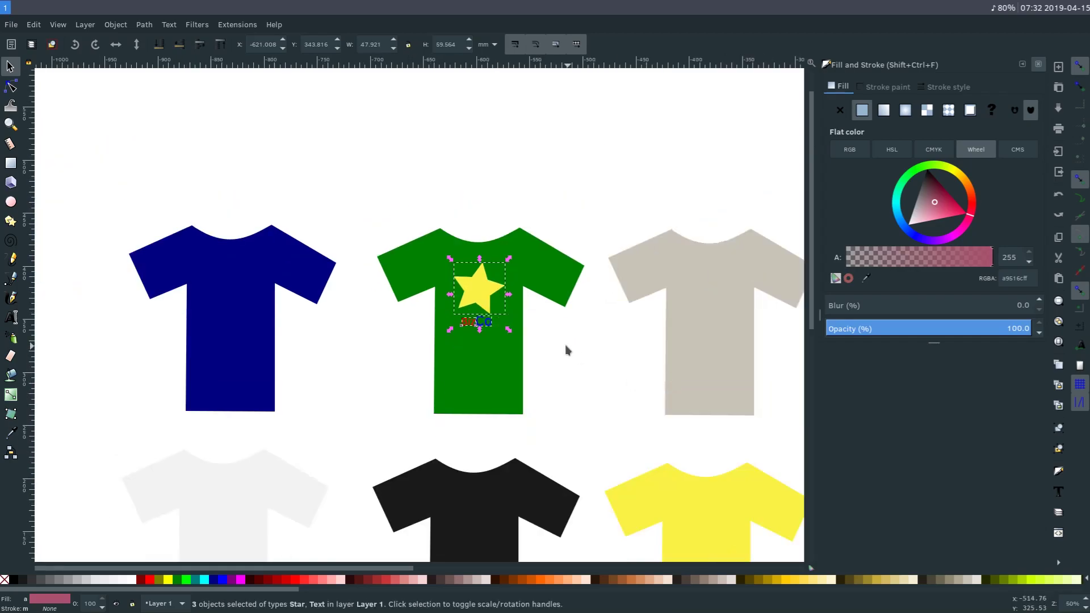
key(ctrl+d)
drag(468, 282, 687, 299)
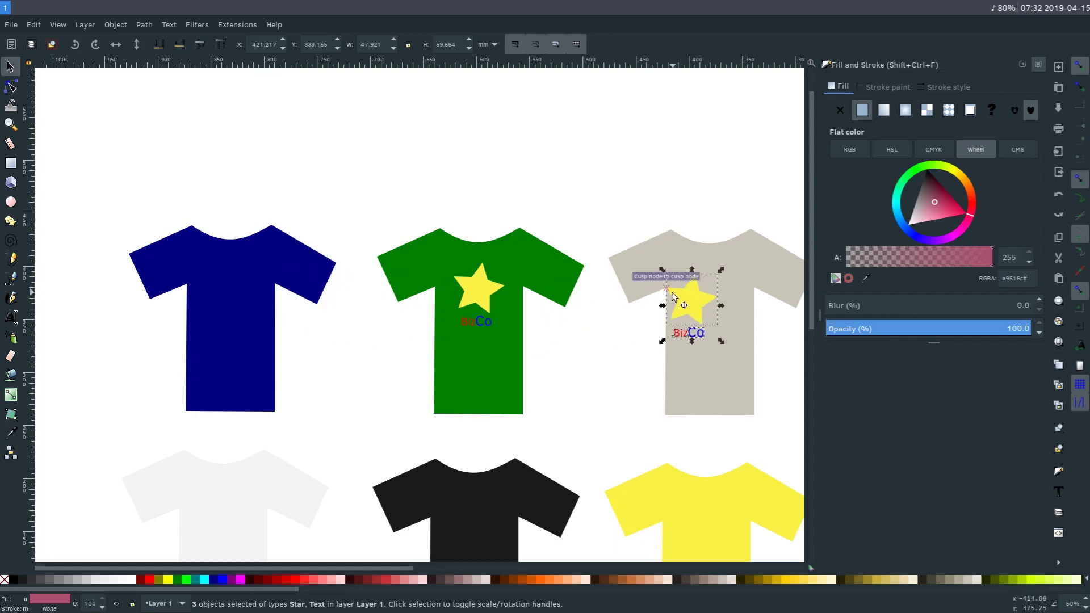
- With snapping off and proportions locked, shrink the copied logo to chest size
click(1080, 67)
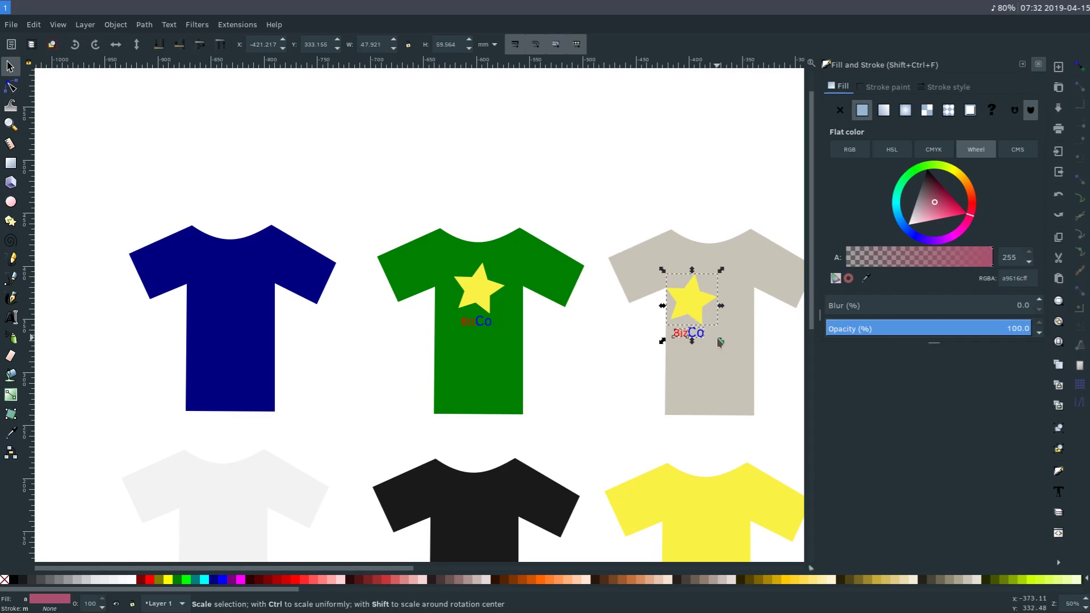
click(683, 293)
click(706, 315)
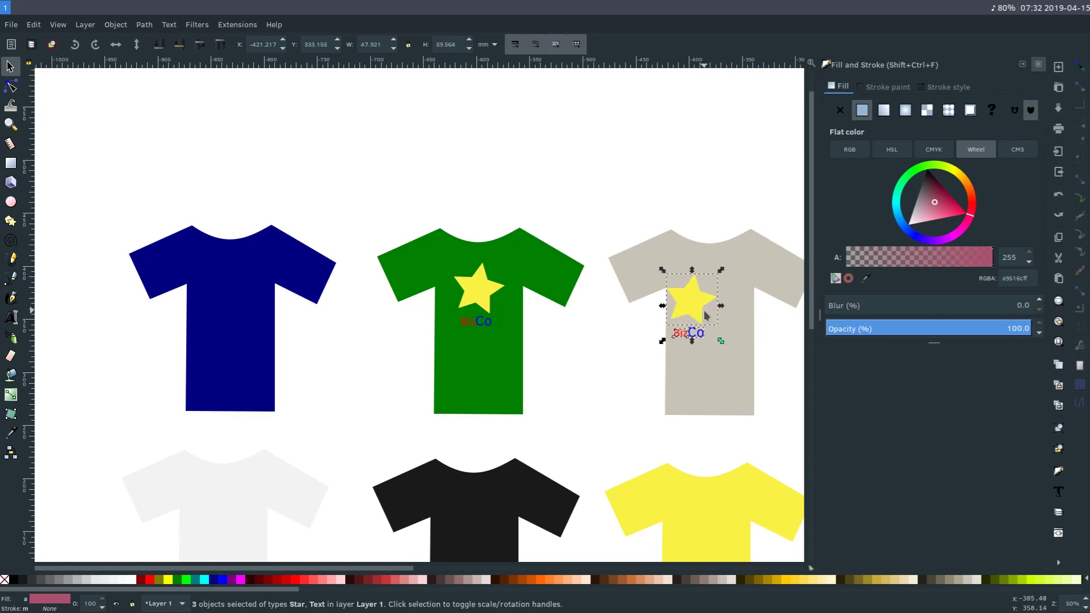
click(409, 45)
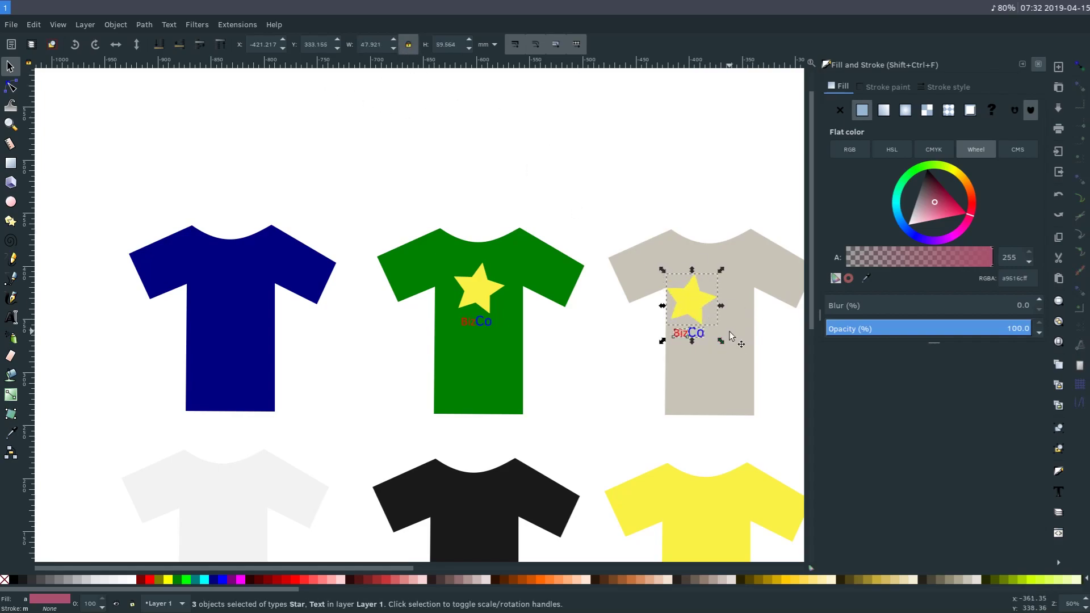
drag(720, 341, 734, 282)
click(643, 377)
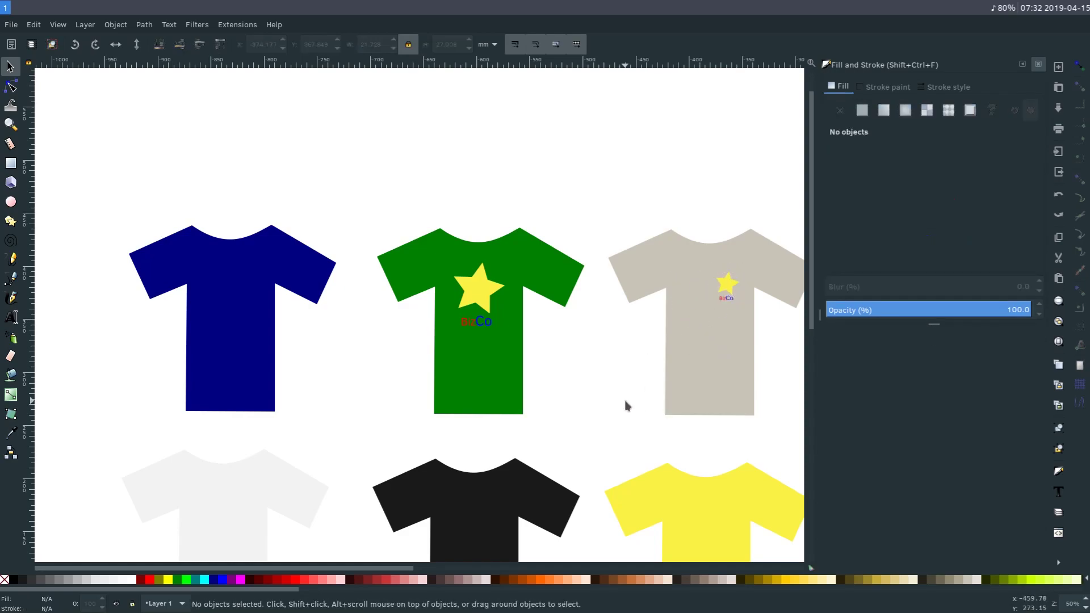
- Stamp copies of the green shirt's star and BizCo logo onto the other shirts
scroll(598, 370, down, 3)
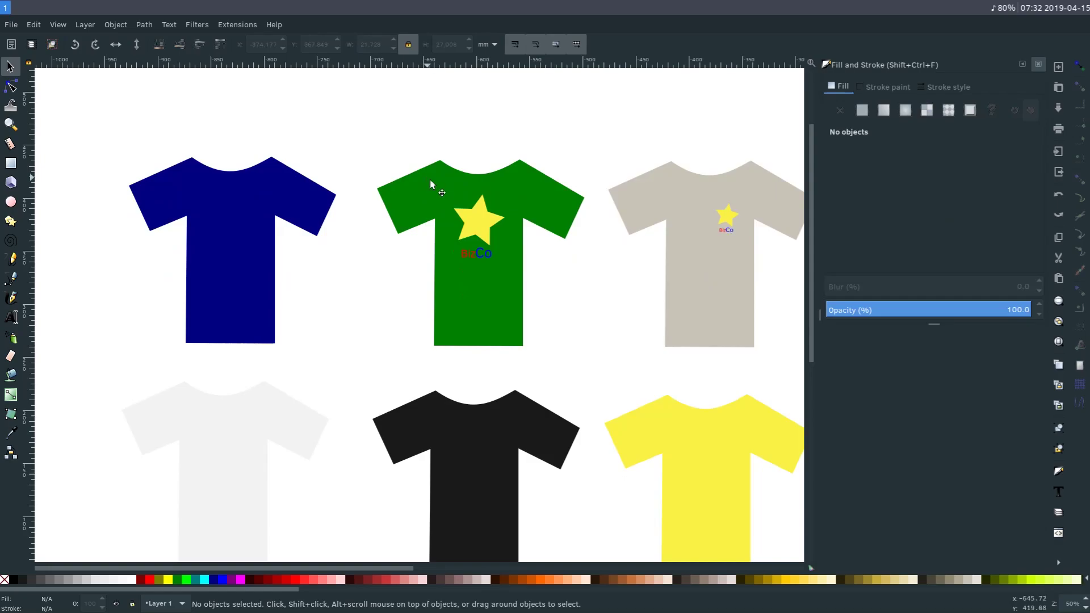
mouse_move(431, 179)
mouse_down()
mouse_move(458, 201)
mouse_move(435, 185)
mouse_up()
drag(368, 126, 544, 286)
key(space)
drag(485, 244, 230, 236)
key(space)
key(space)
key(space)
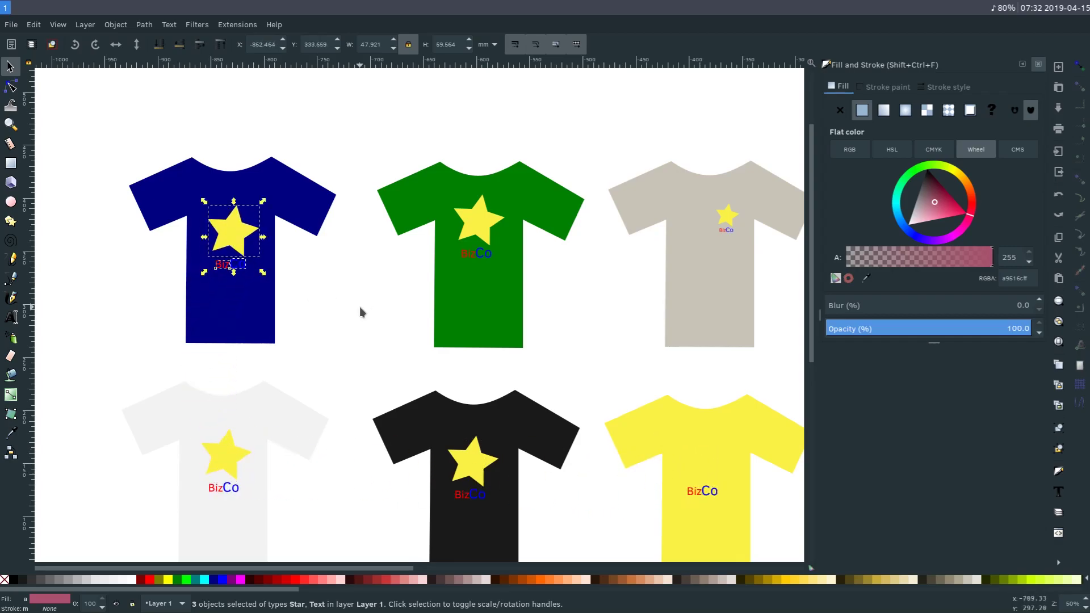
click(359, 309)
scroll(369, 448, down, 5)
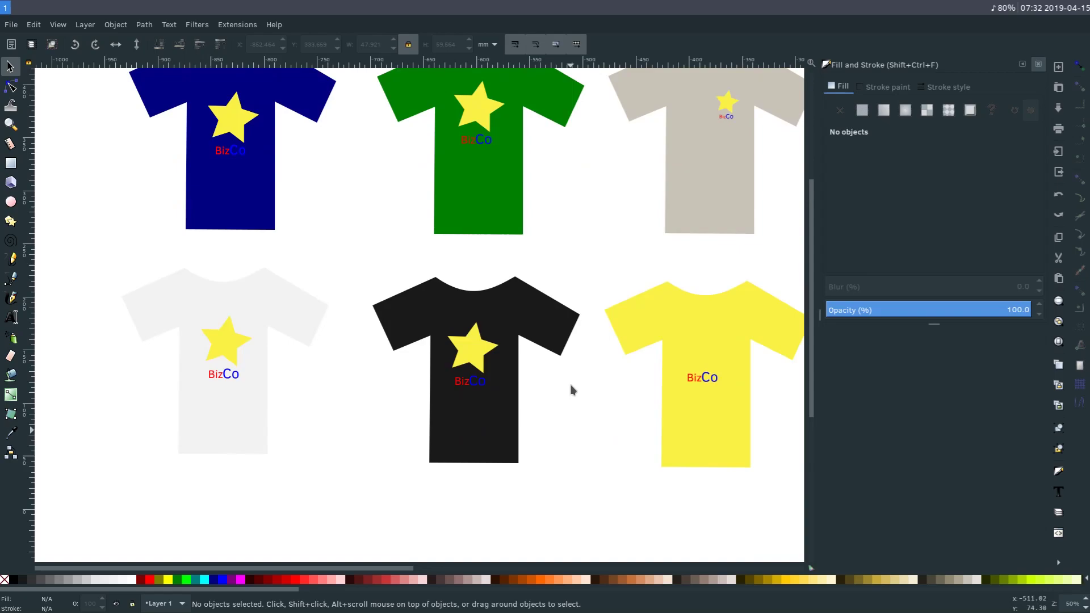
scroll(582, 240, up, 2)
scroll(582, 241, right, 2)
- Give the yellow shirt the grey shirt's beige fill with the Dropper
click(396, 250)
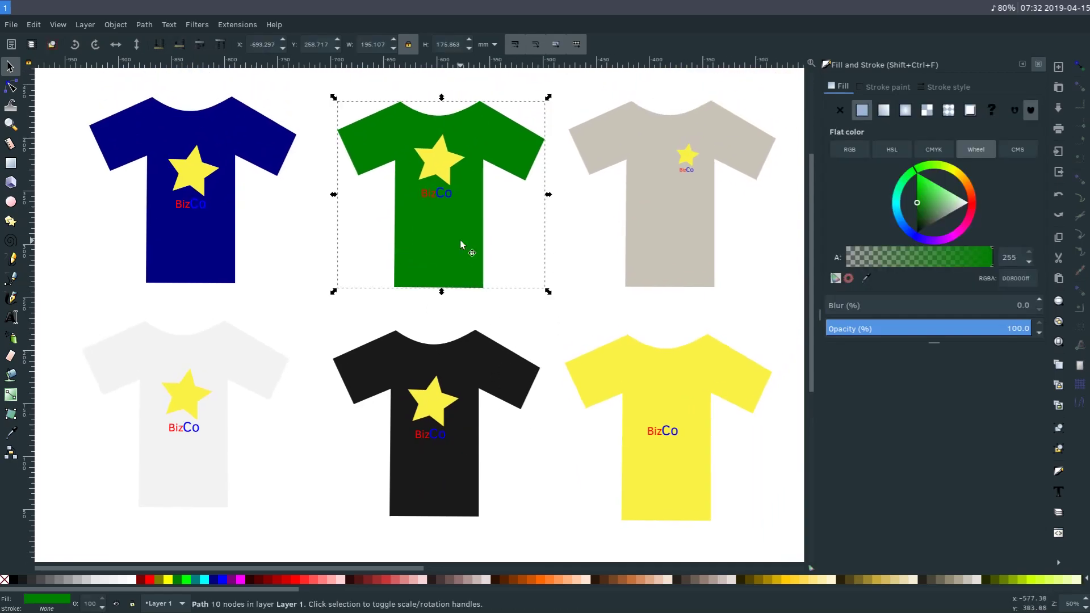
click(687, 223)
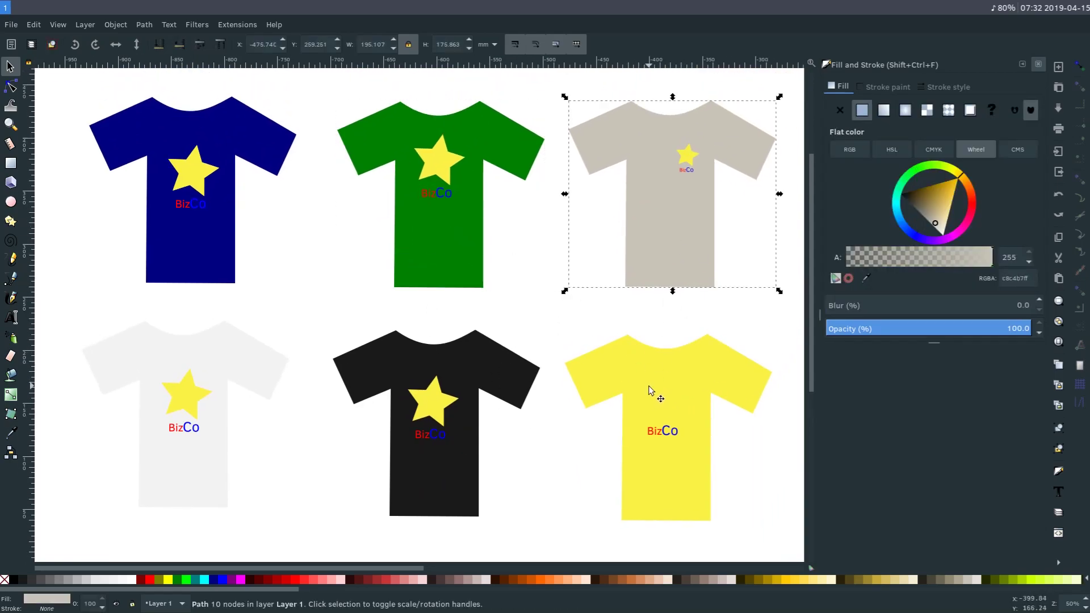
click(648, 391)
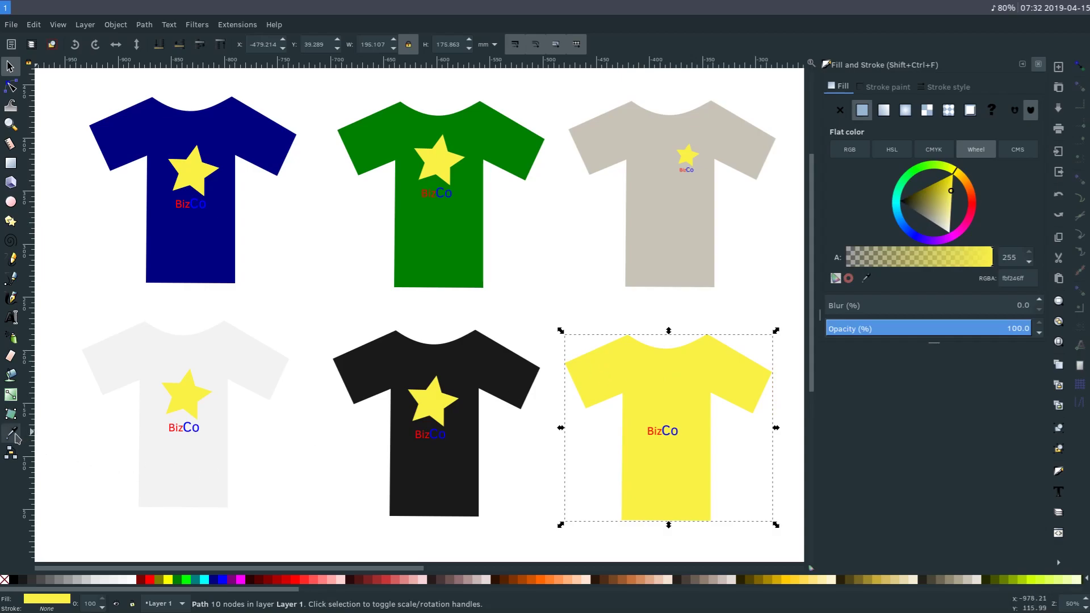
click(653, 236)
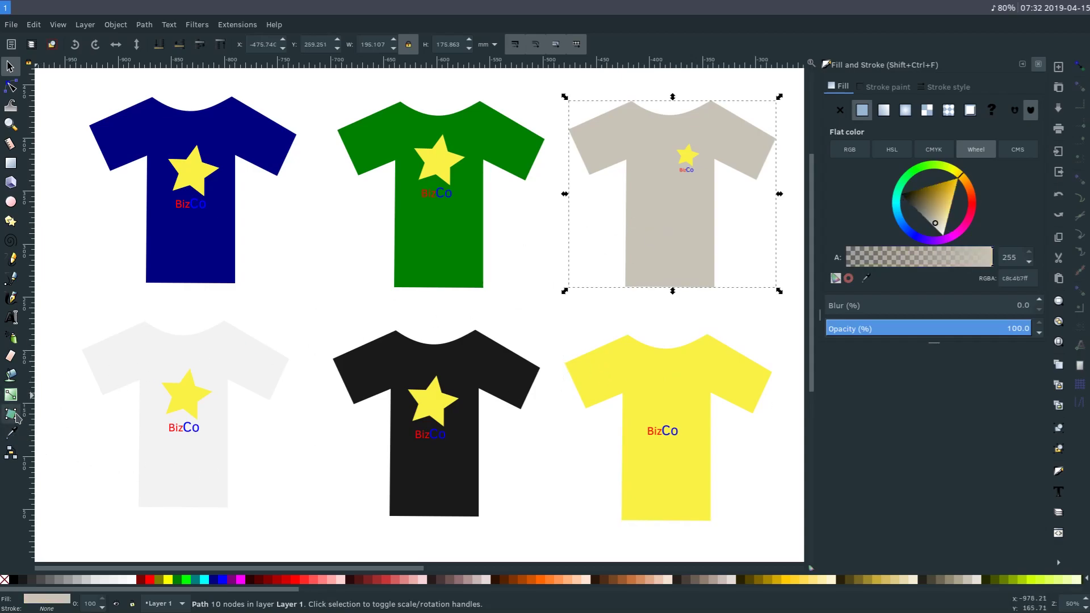
click(646, 363)
click(14, 436)
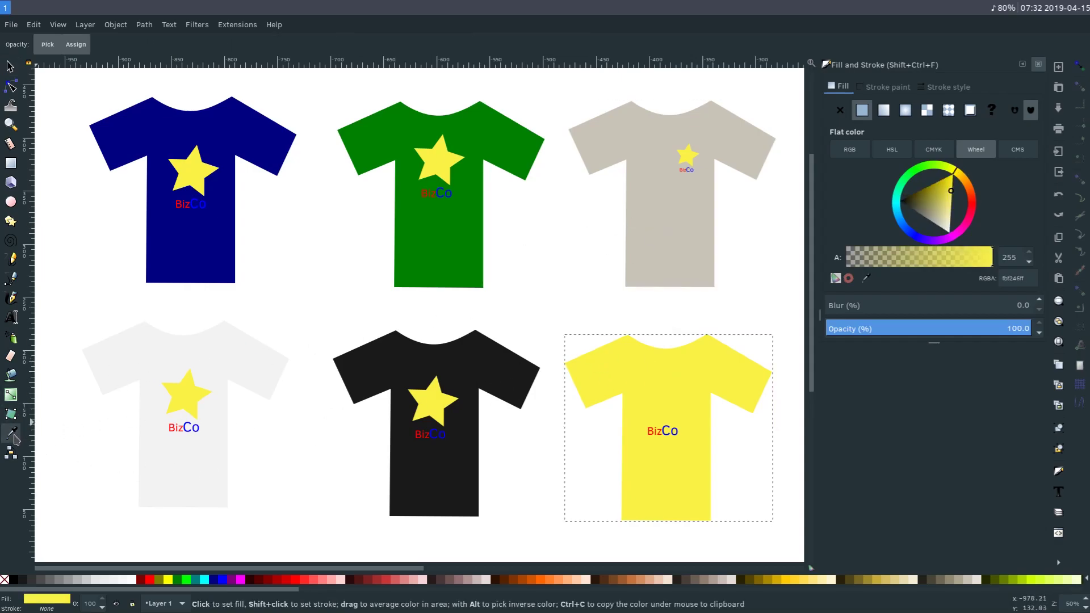
click(669, 223)
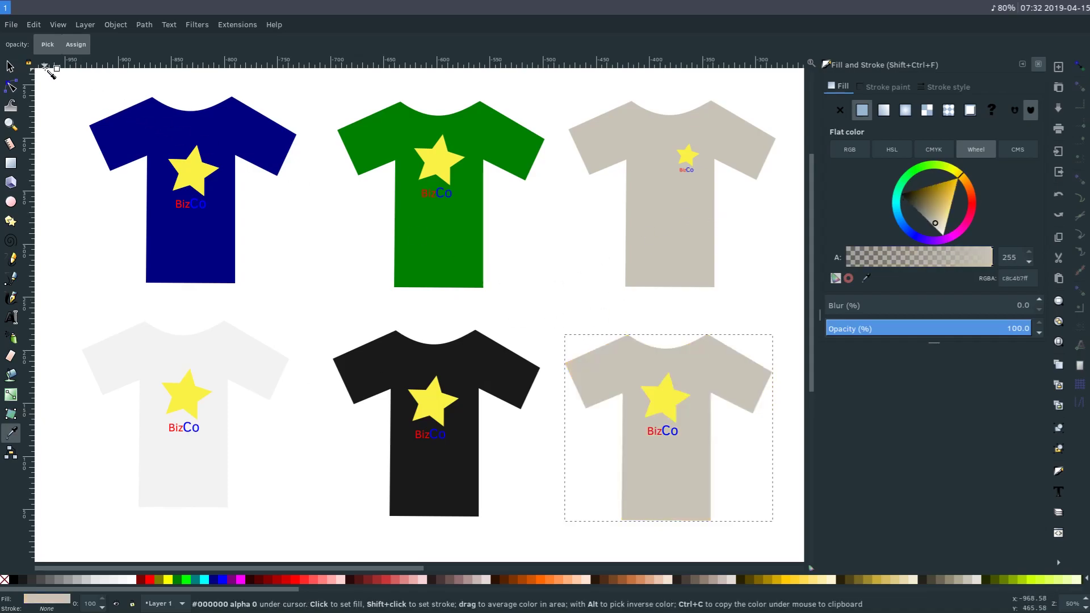
click(10, 66)
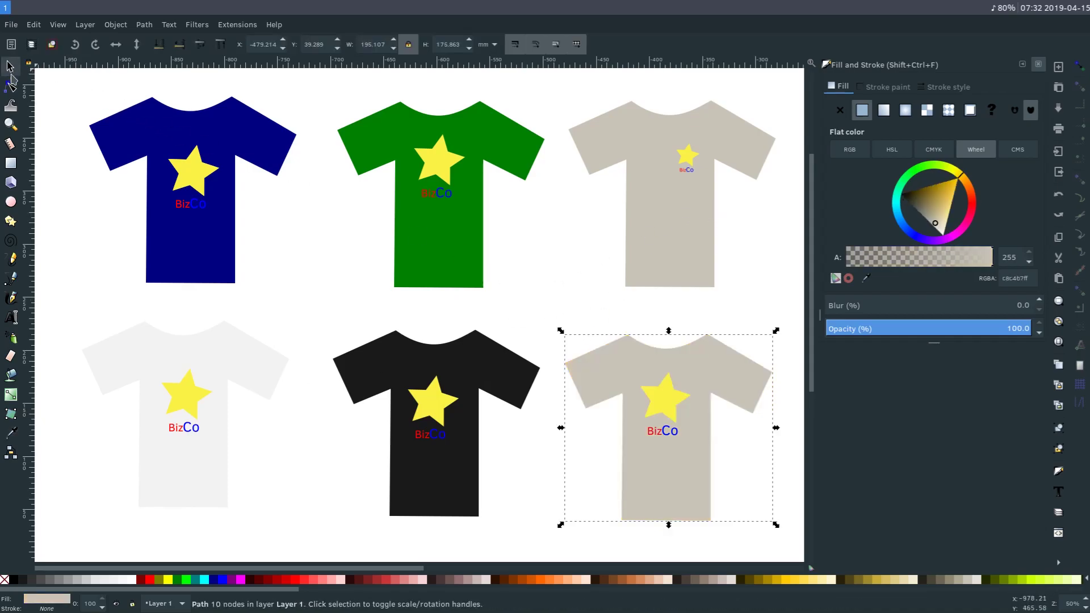
click(664, 432)
- Enlarge that shirt's star, delete its BizCo text, and tilt the star
click(577, 471)
drag(576, 471, 706, 366)
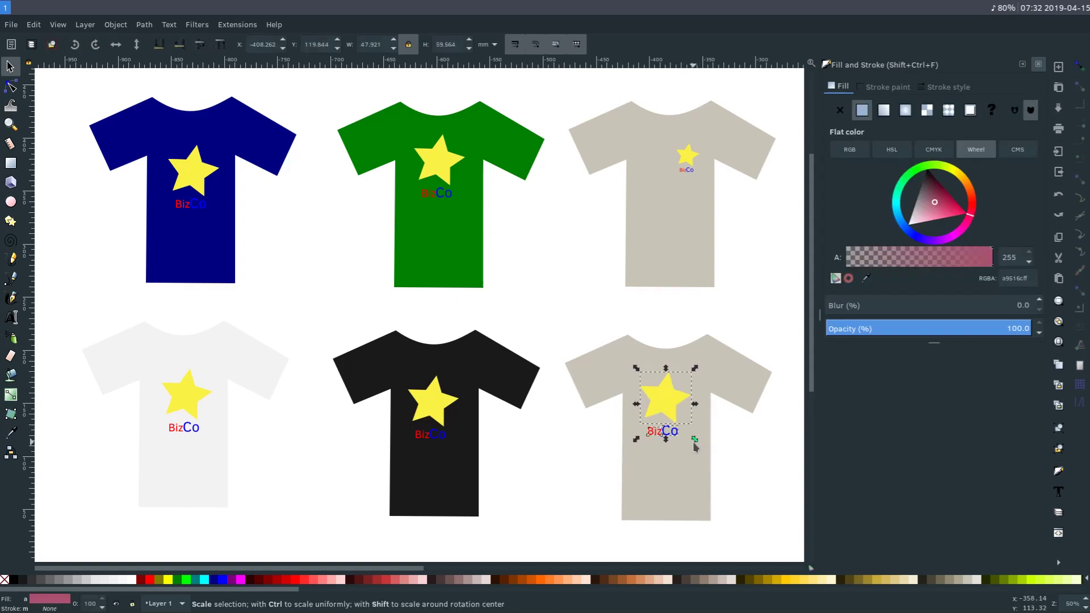
drag(695, 447, 703, 448)
click(596, 474)
click(675, 445)
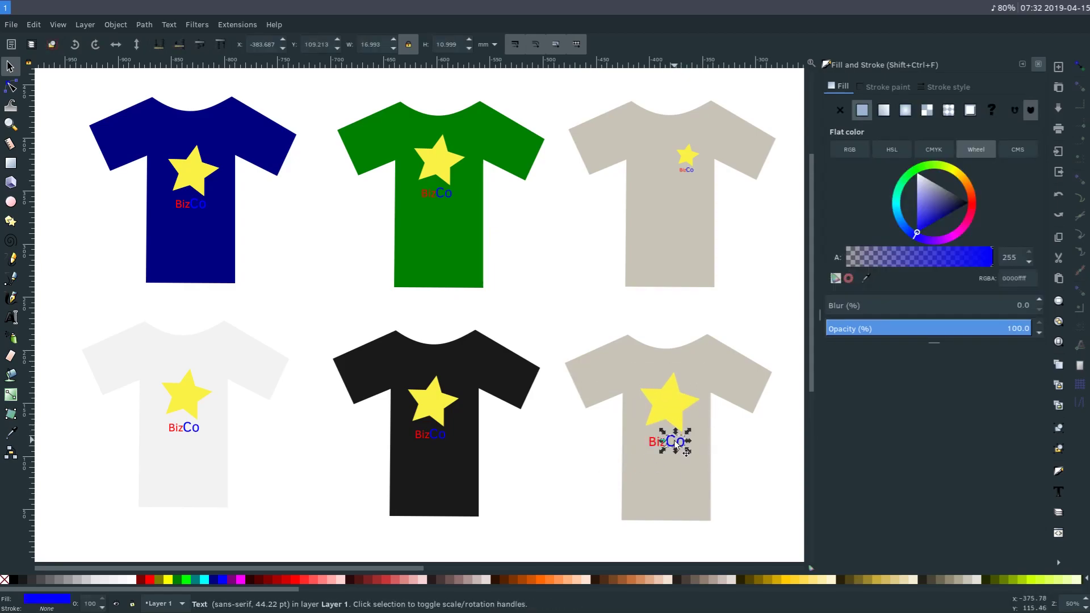
key(Delete)
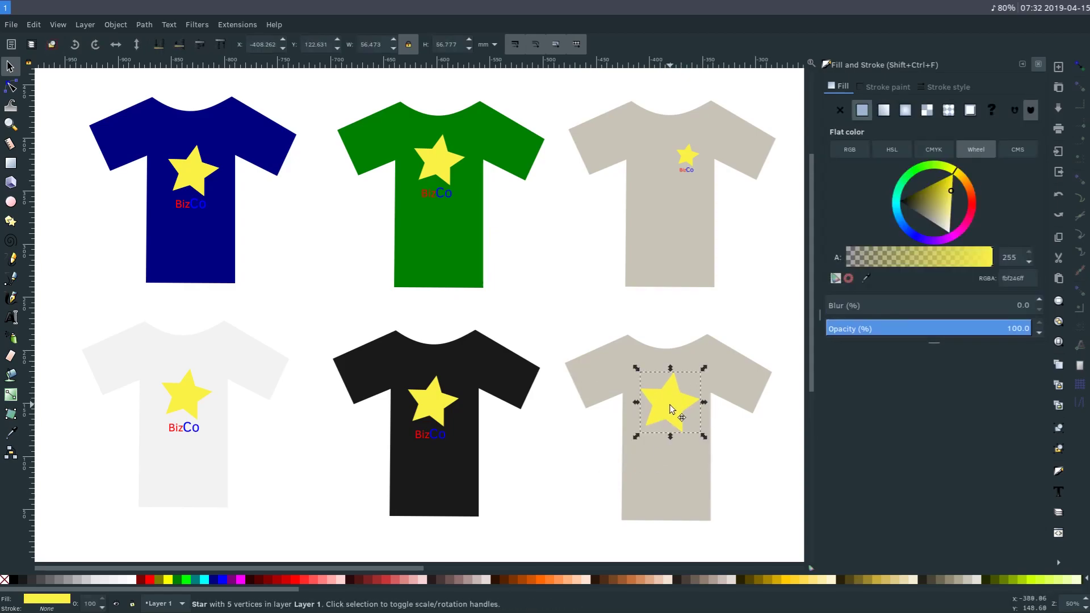
click(671, 409)
drag(704, 369, 736, 429)
key(Escape)
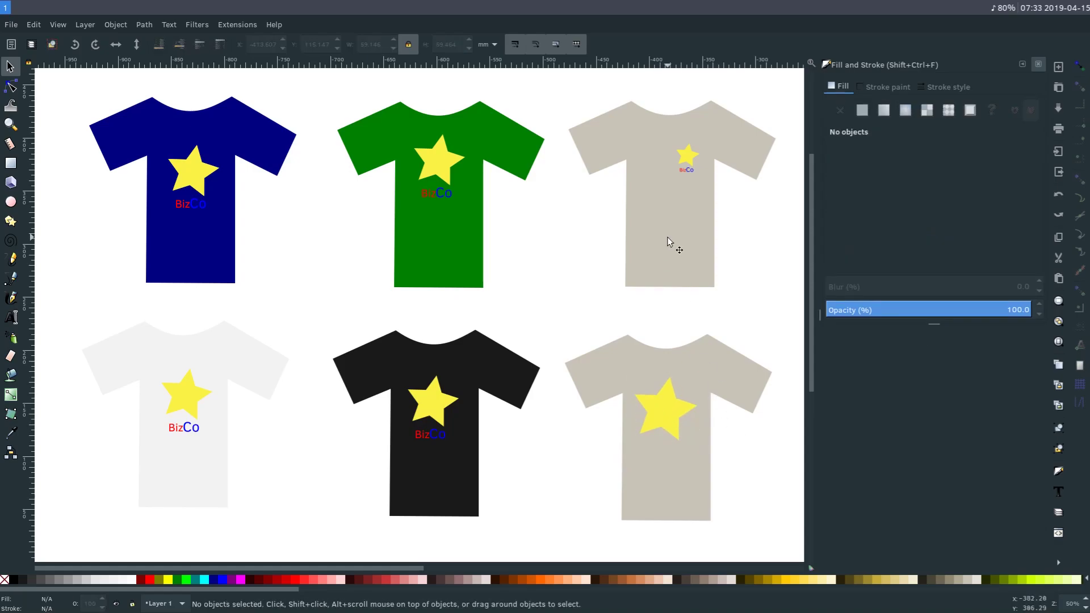
scroll(667, 241, up, 1)
scroll(667, 242, right, 1)
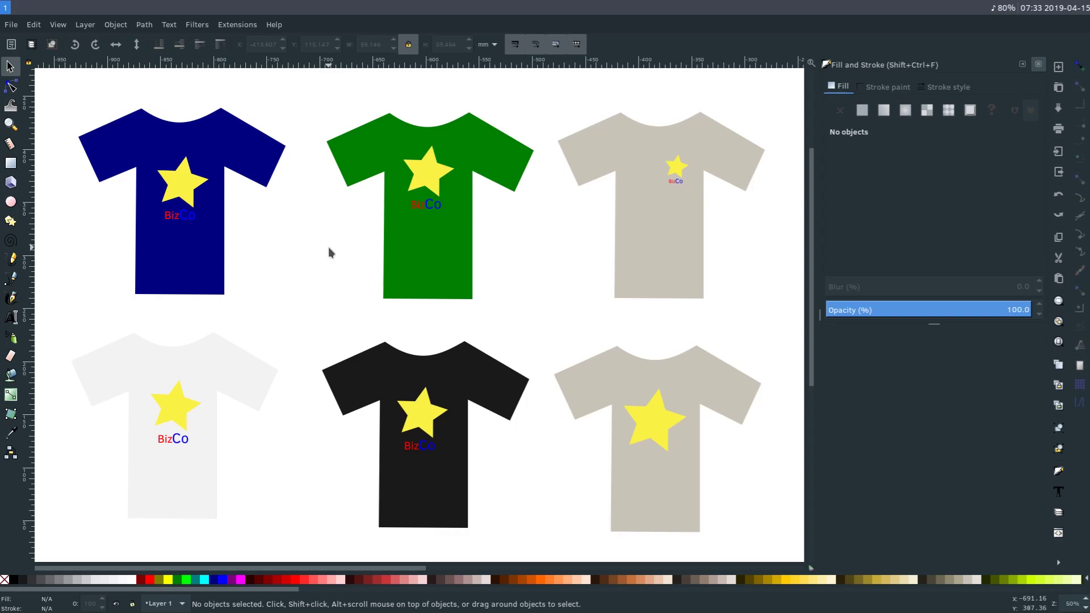
scroll(332, 249, left, 5)
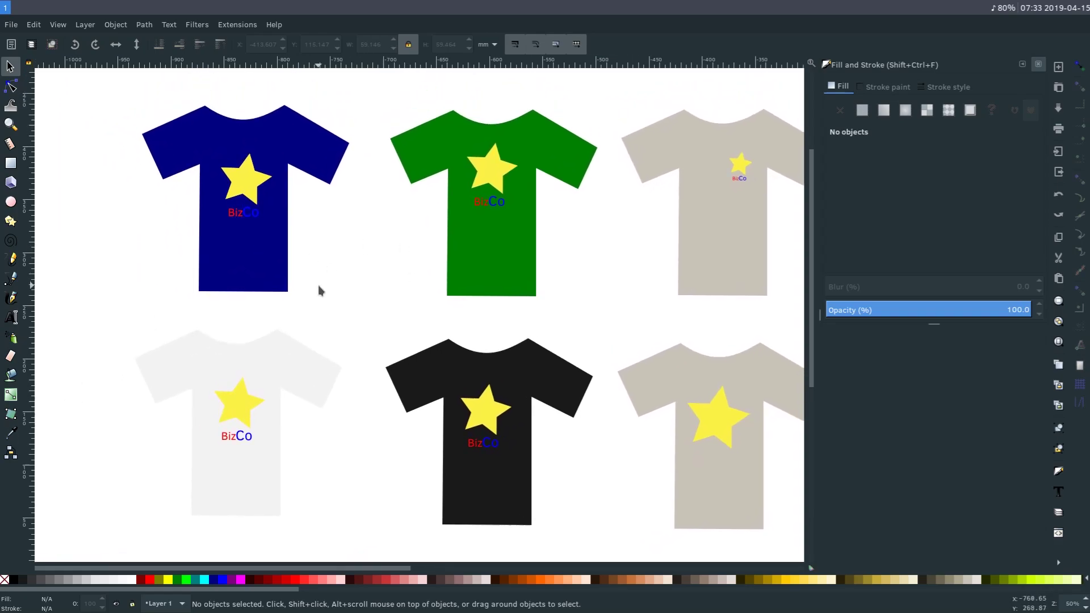
scroll(440, 364, down, 15)
scroll(504, 245, up, 14)
scroll(557, 233, right, 3)
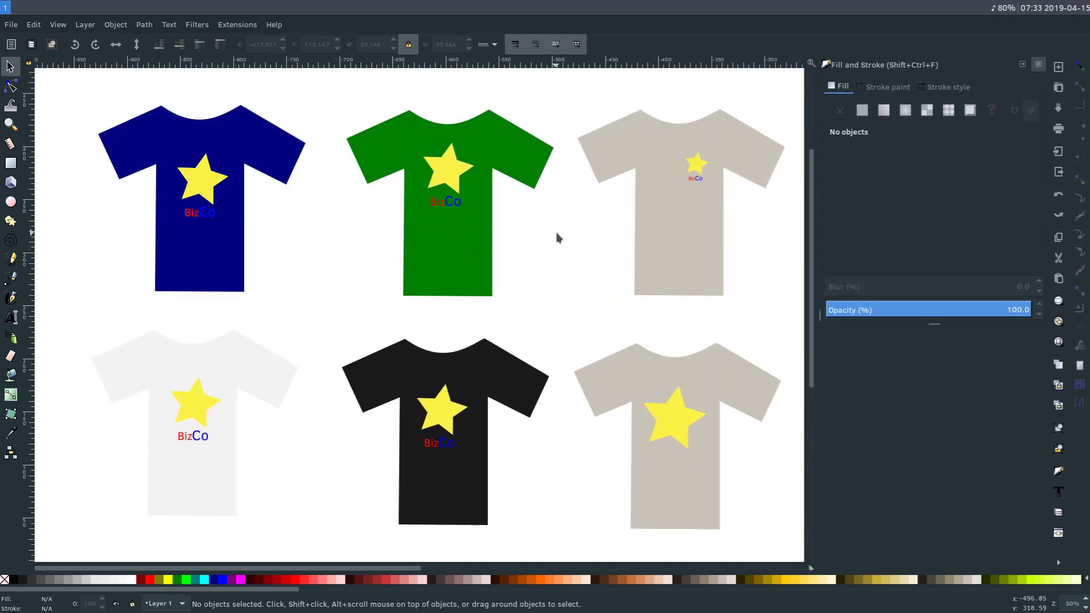
scroll(521, 314, down, 1)
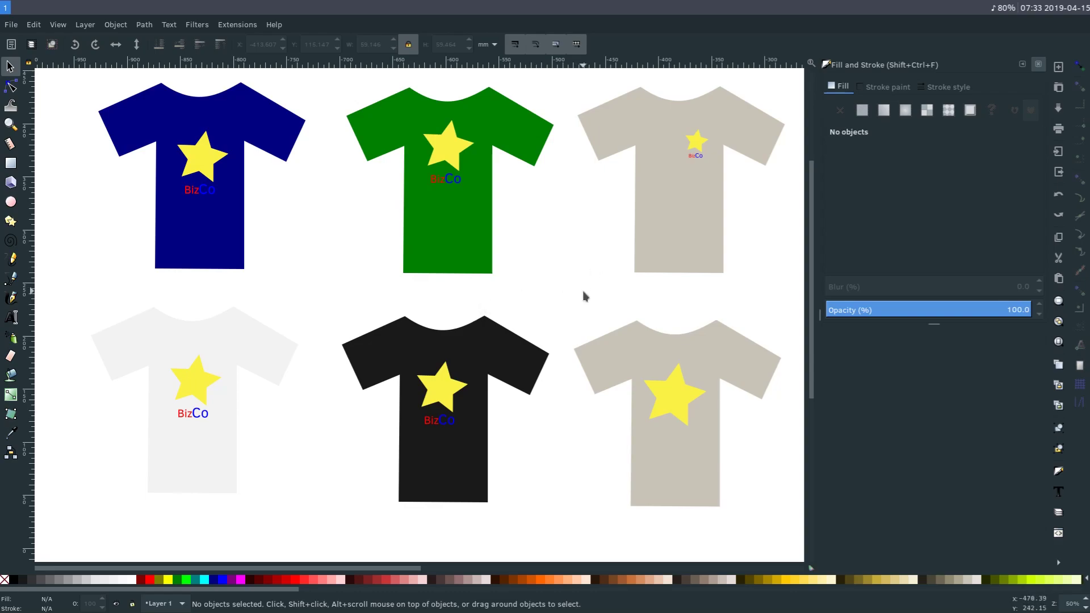
drag(584, 291, 527, 334)
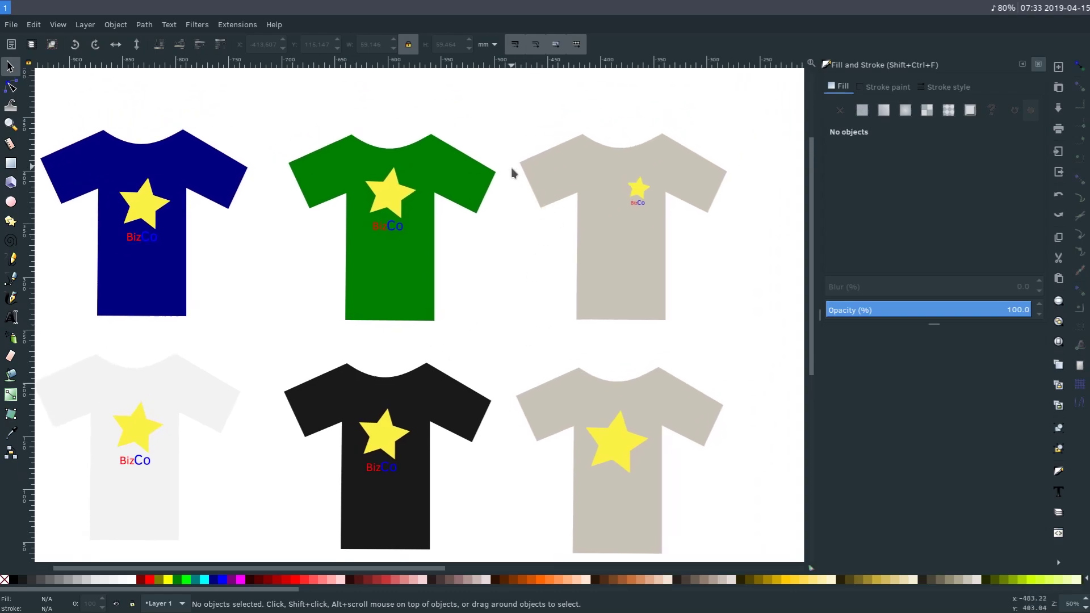
scroll(545, 278, down, 2)
scroll(545, 277, right, 2)
scroll(475, 252, left, 4)
scroll(476, 252, up, 1)
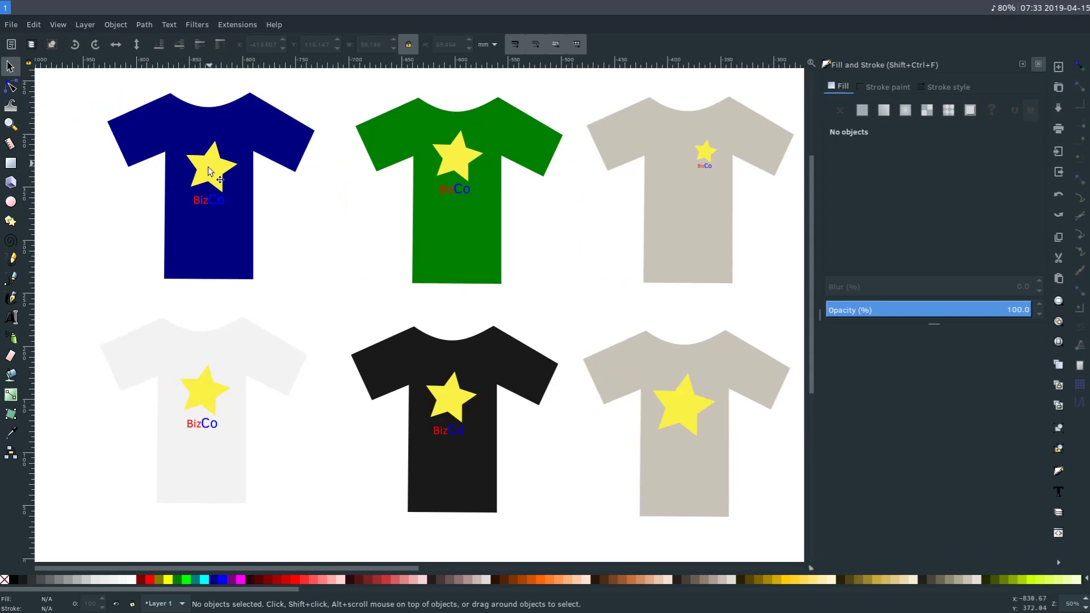
- Save the drawing as tshirts.svg in the Pictures folder
click(11, 26)
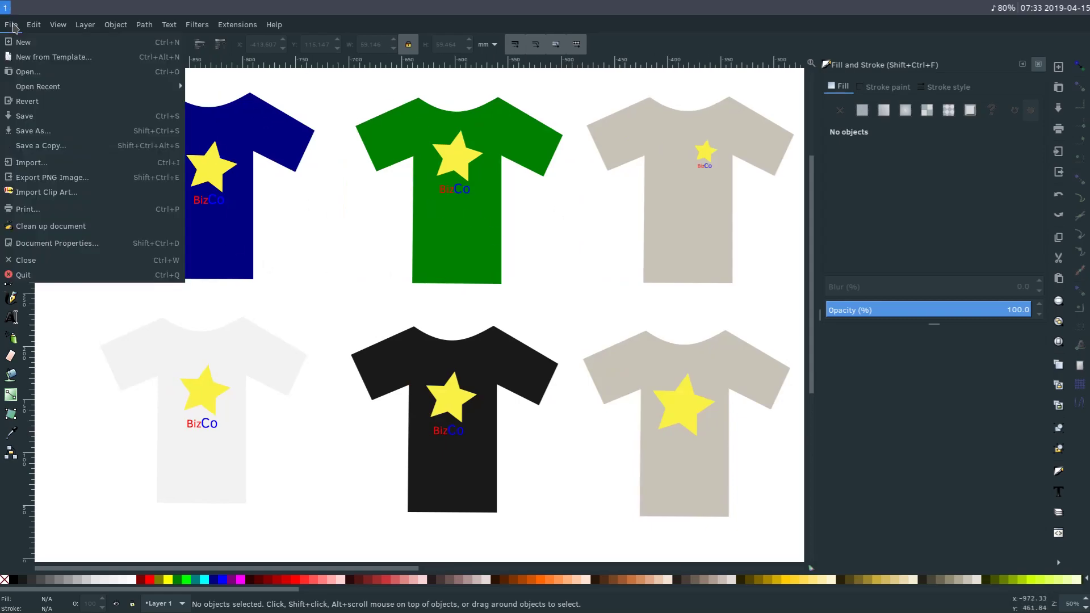
click(50, 131)
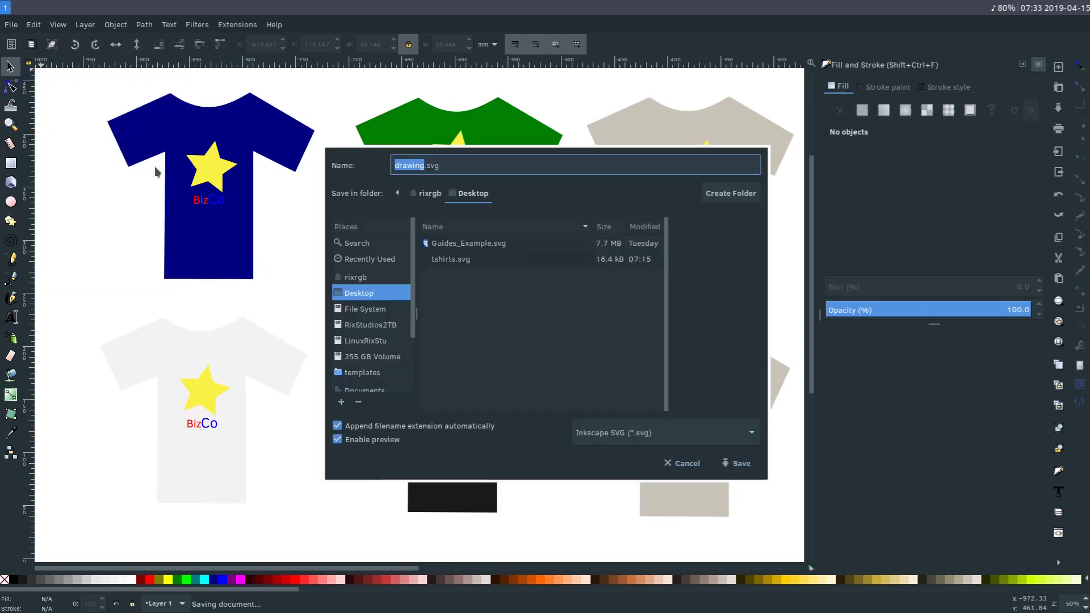
click(448, 166)
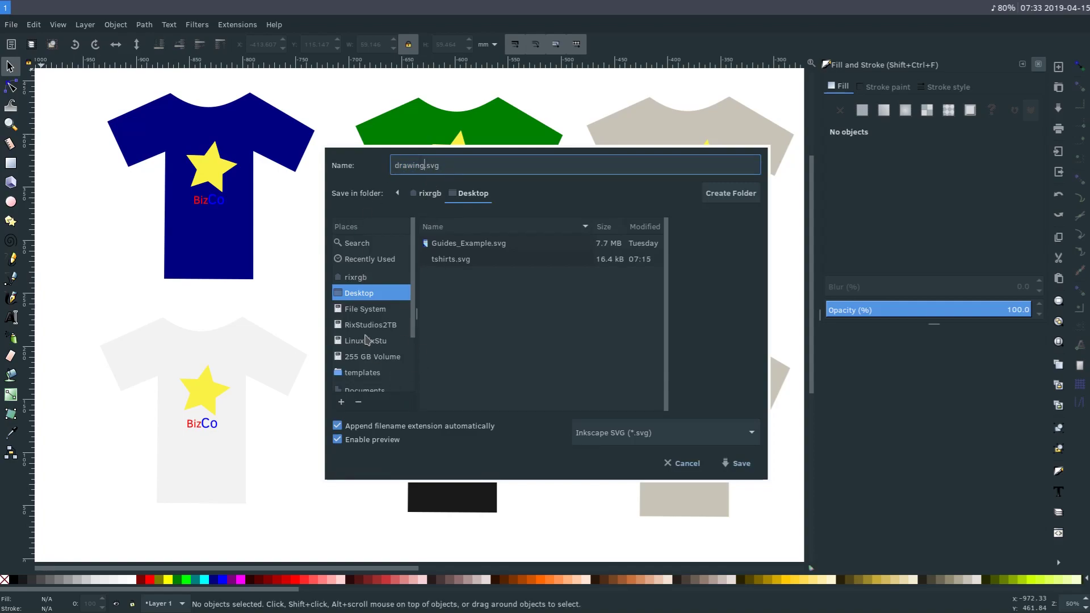
scroll(367, 335, down, 2)
click(363, 378)
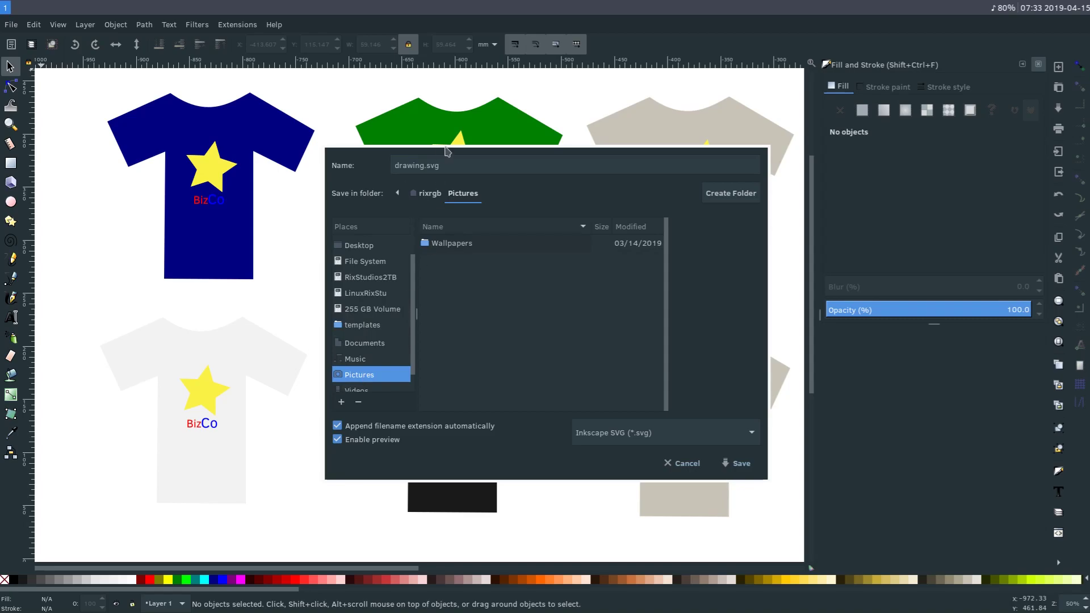
click(427, 166)
key(BackSpace)
key(BackSpace)
key(BackSpace)
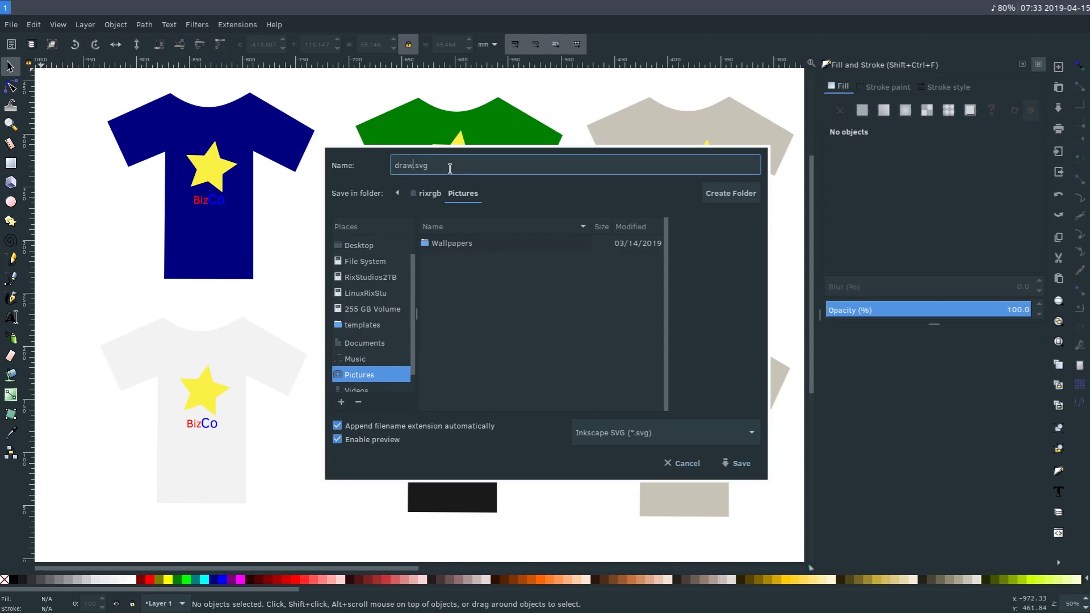
text(tshirts)
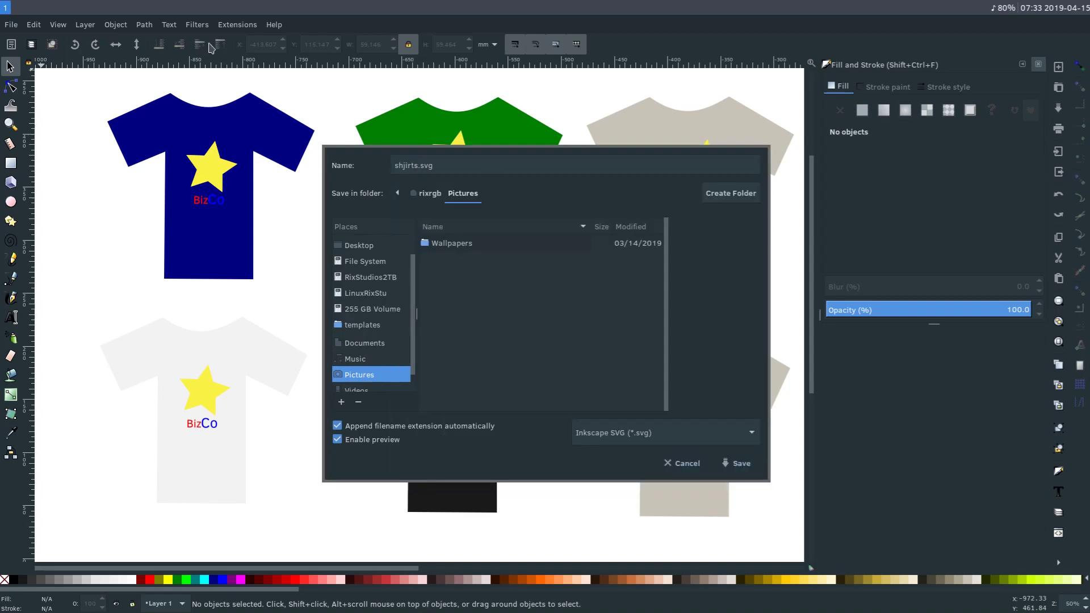
click(732, 464)
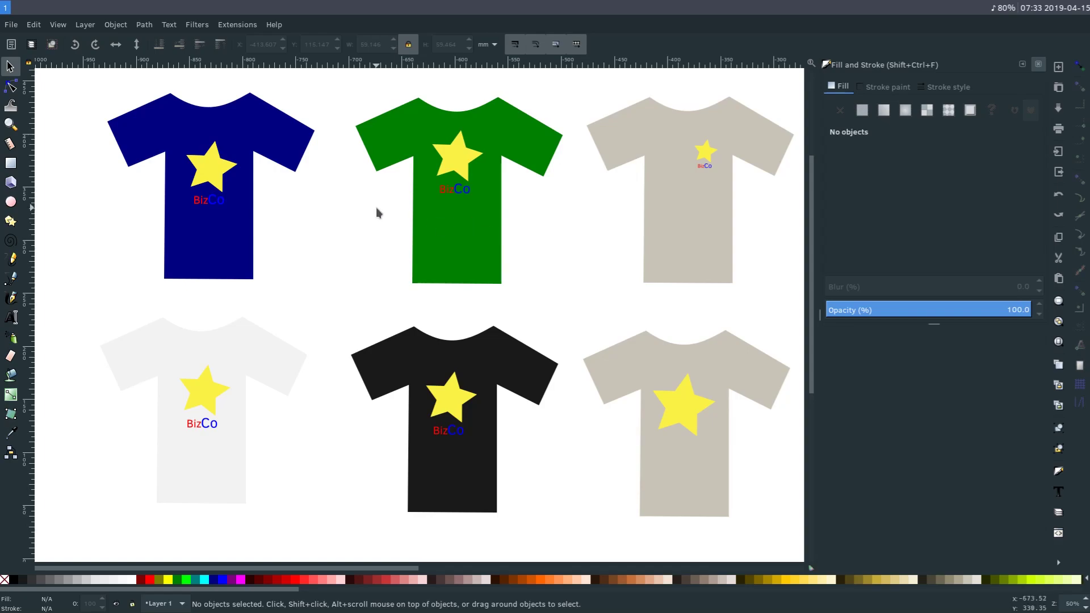
- Rubber-band select the two right-hand beige shirts with their stars and logo
drag(372, 230, 514, 116)
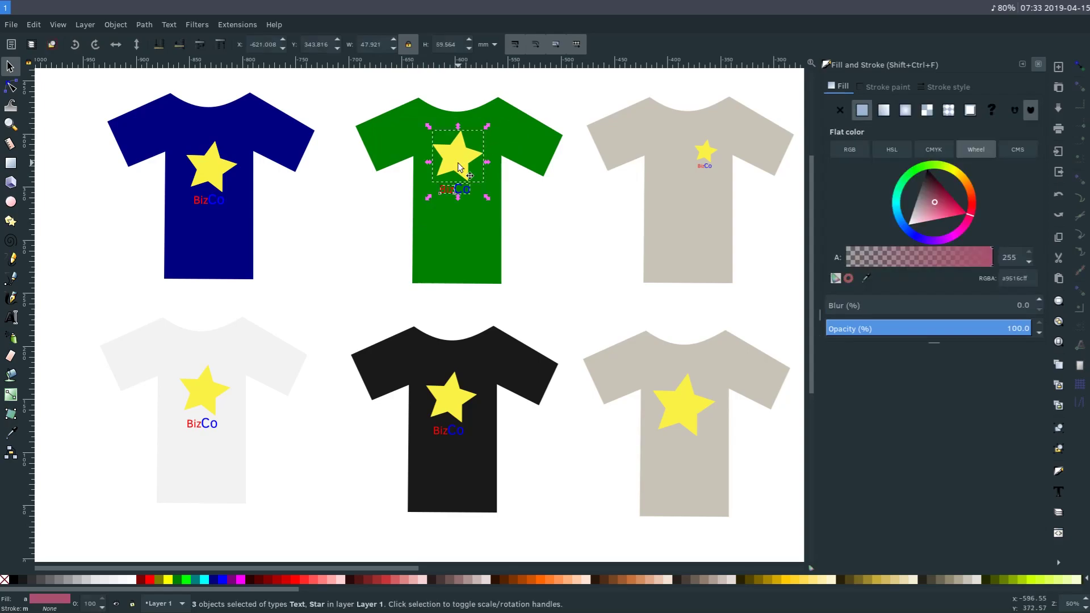
click(561, 207)
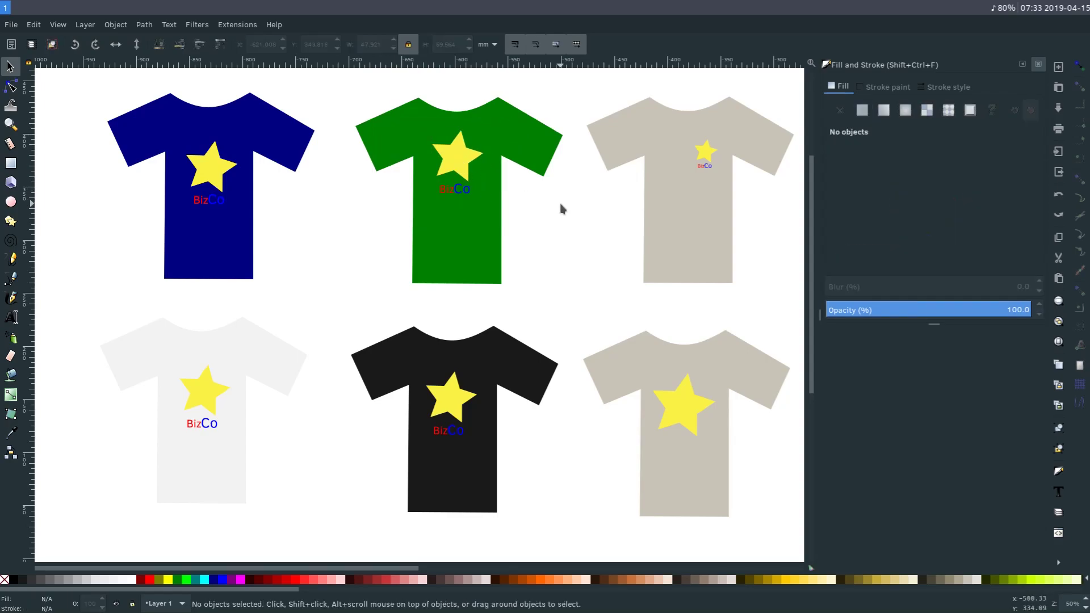
scroll(577, 244, right, 4)
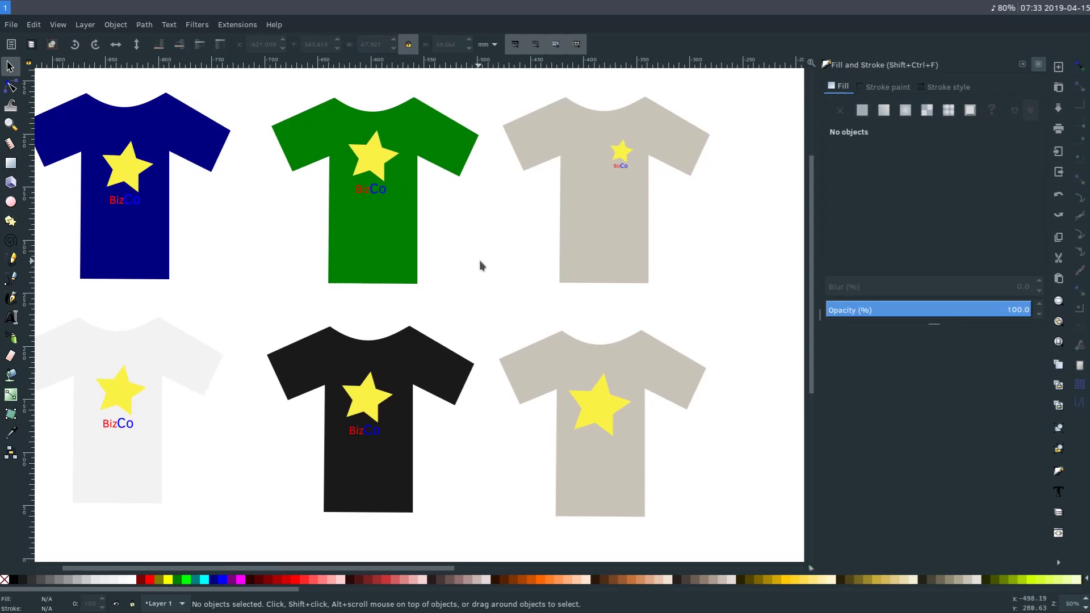
mouse_move(491, 85)
mouse_down()
mouse_move(747, 382)
mouse_move(759, 552)
mouse_up()
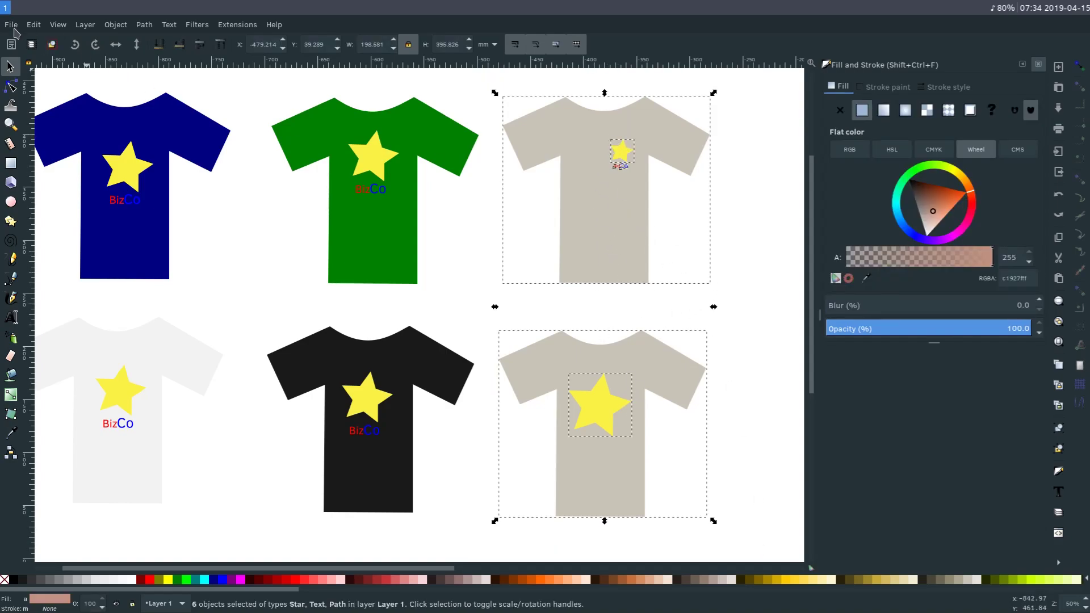
- Export the selected beige shirts as shirtconcept.png to the Pictures folder
click(11, 24)
click(55, 181)
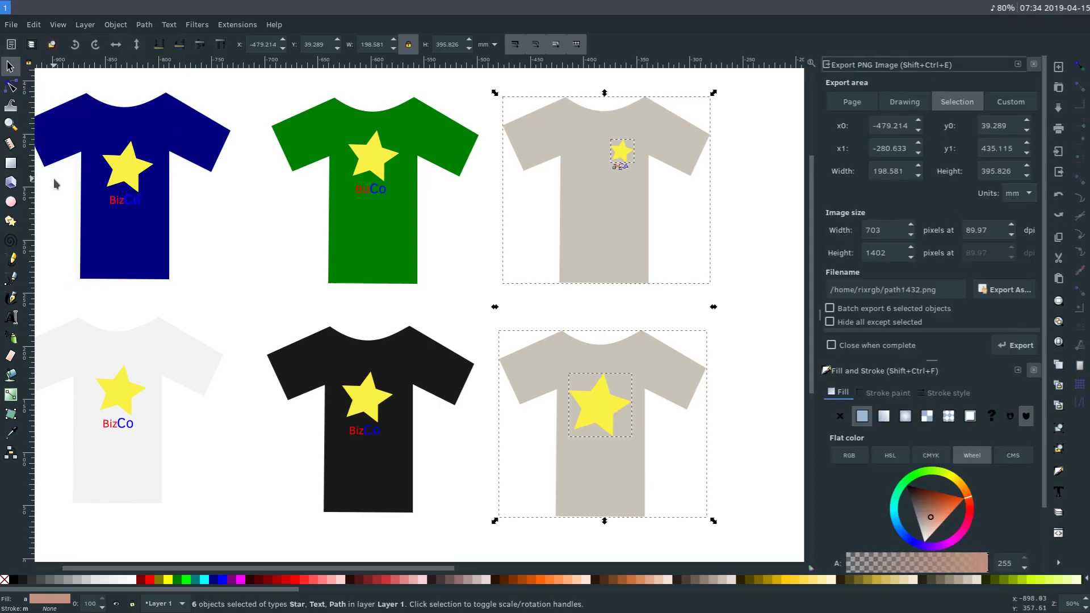
click(1012, 293)
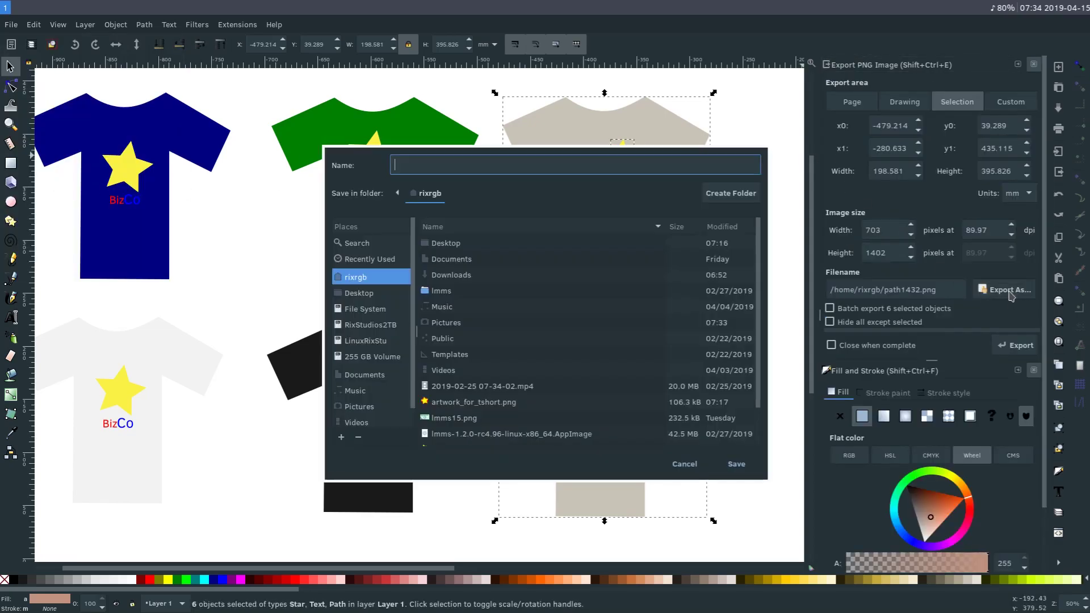
click(365, 408)
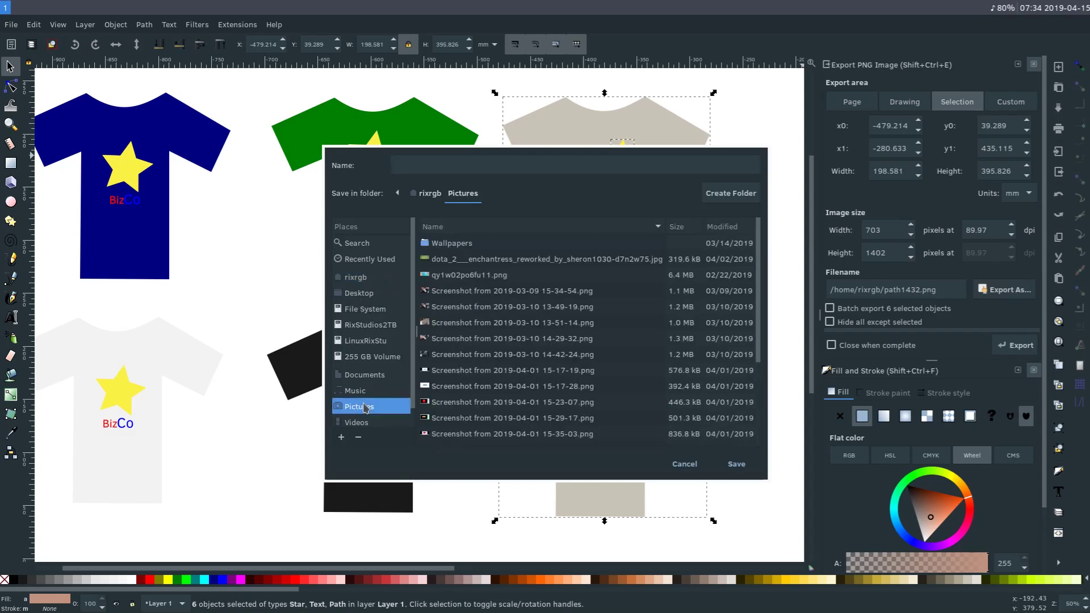
click(425, 166)
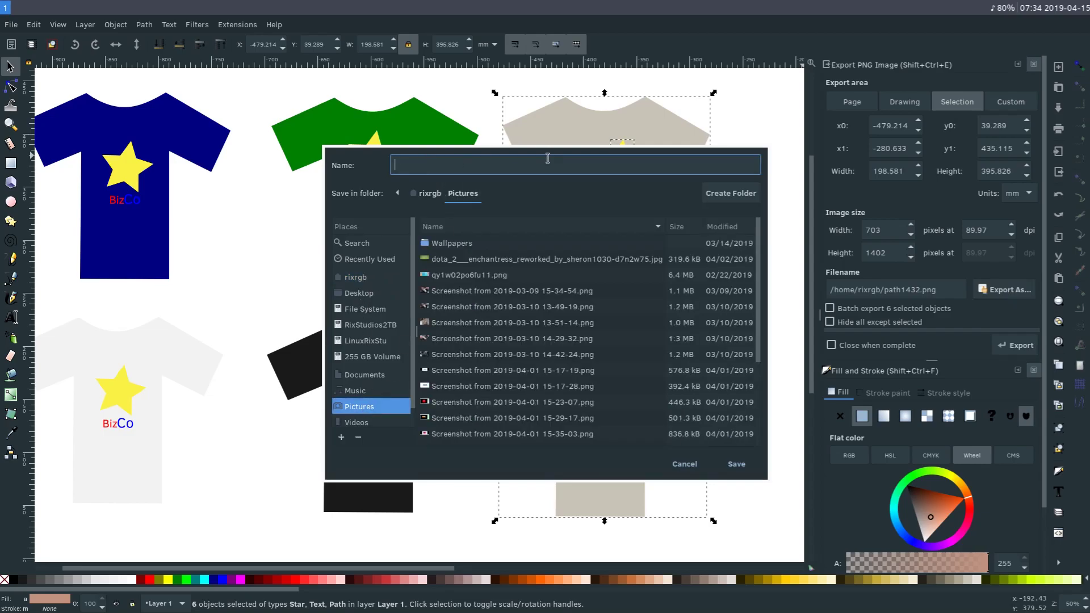
text(shirtconcept.png)
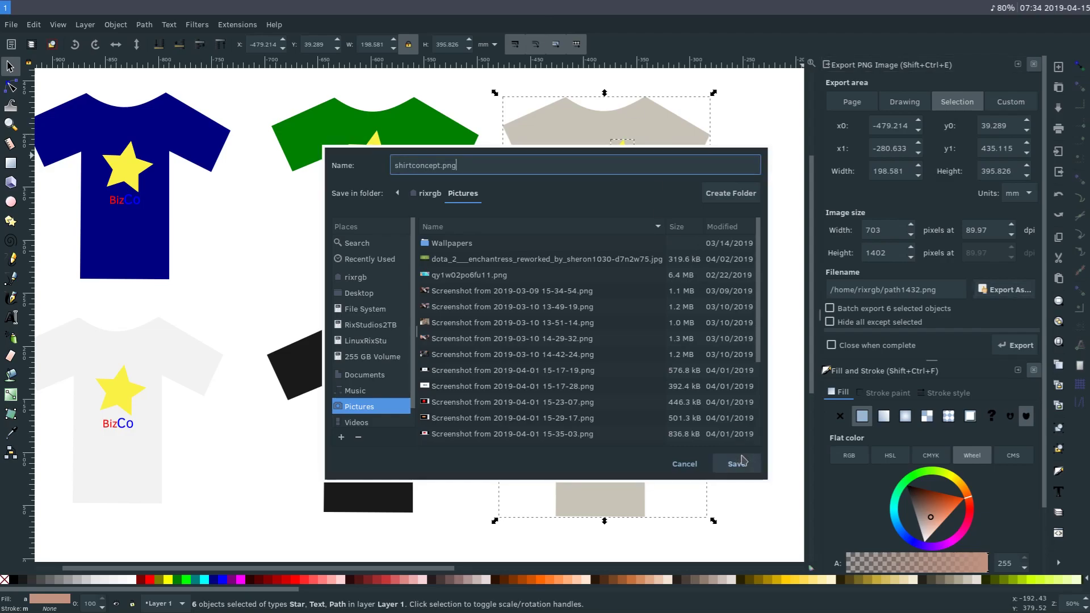
click(736, 465)
click(1015, 345)
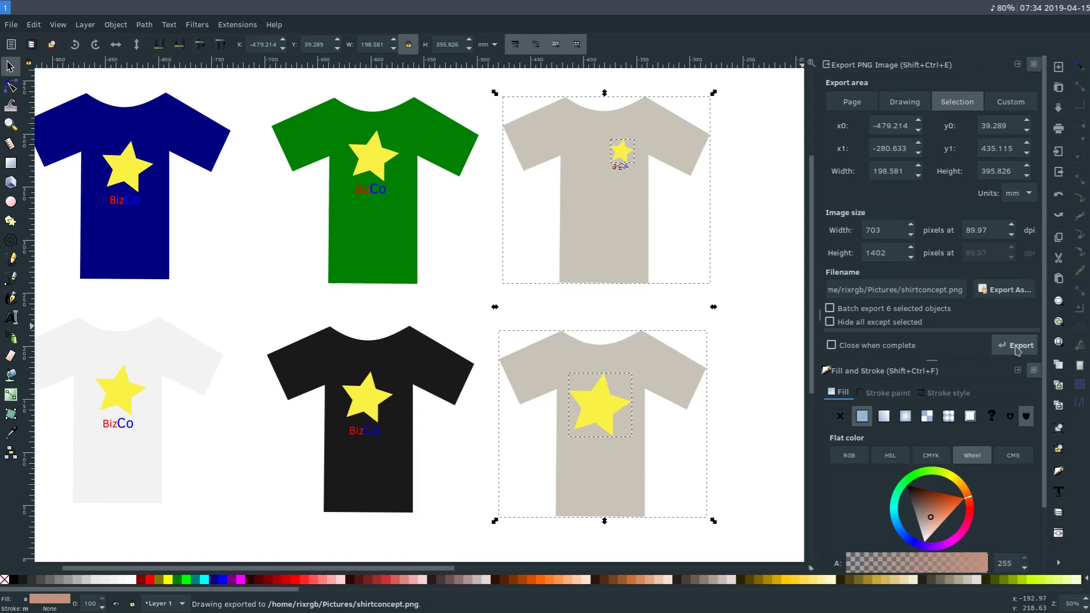
click(776, 250)
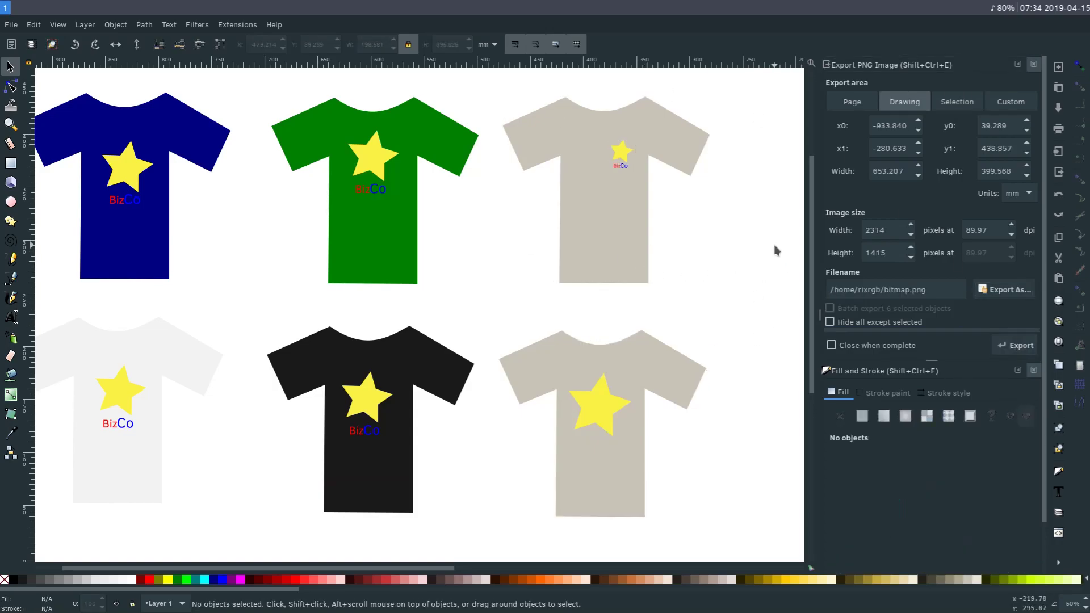
key(super+e)
click(569, 160)
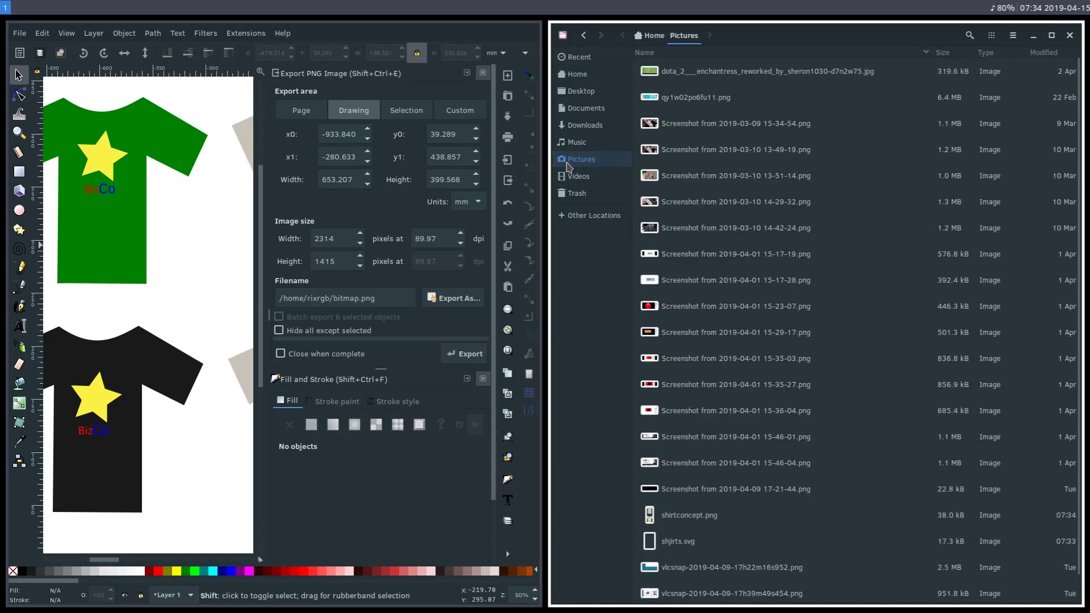
scroll(721, 221, down, 1)
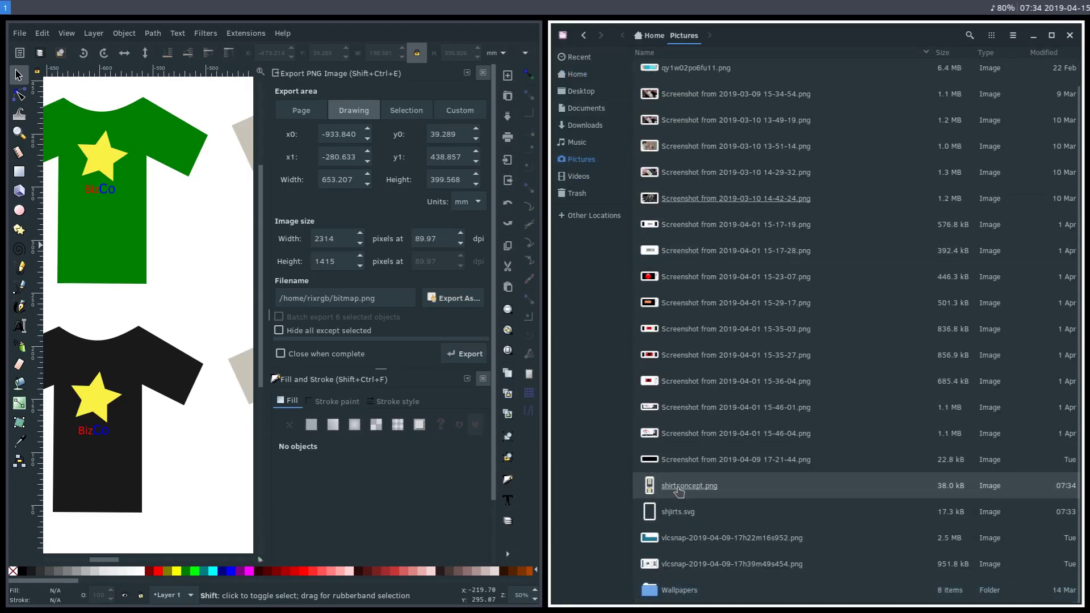
double_click(679, 487)
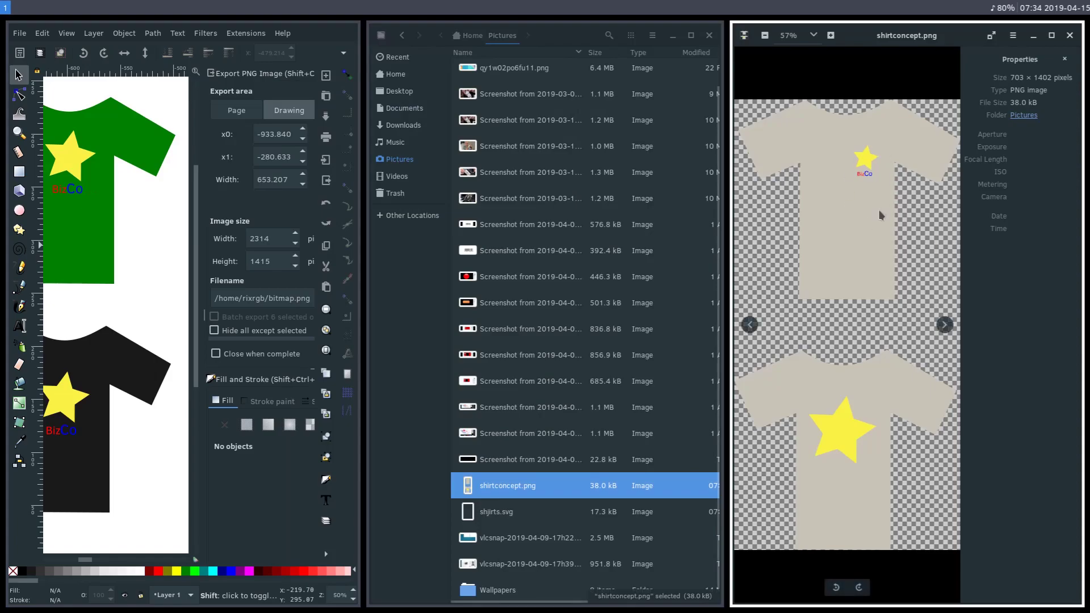
scroll(879, 214, up, 3)
key(F11)
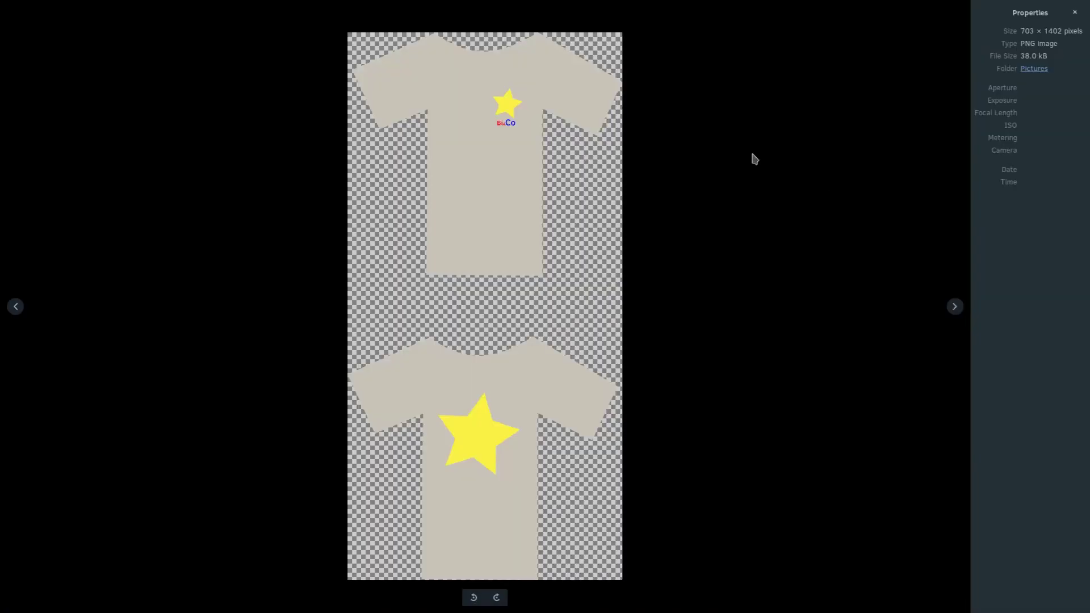
scroll(438, 368, up, 3)
scroll(440, 392, down, 1)
drag(432, 456, 428, 358)
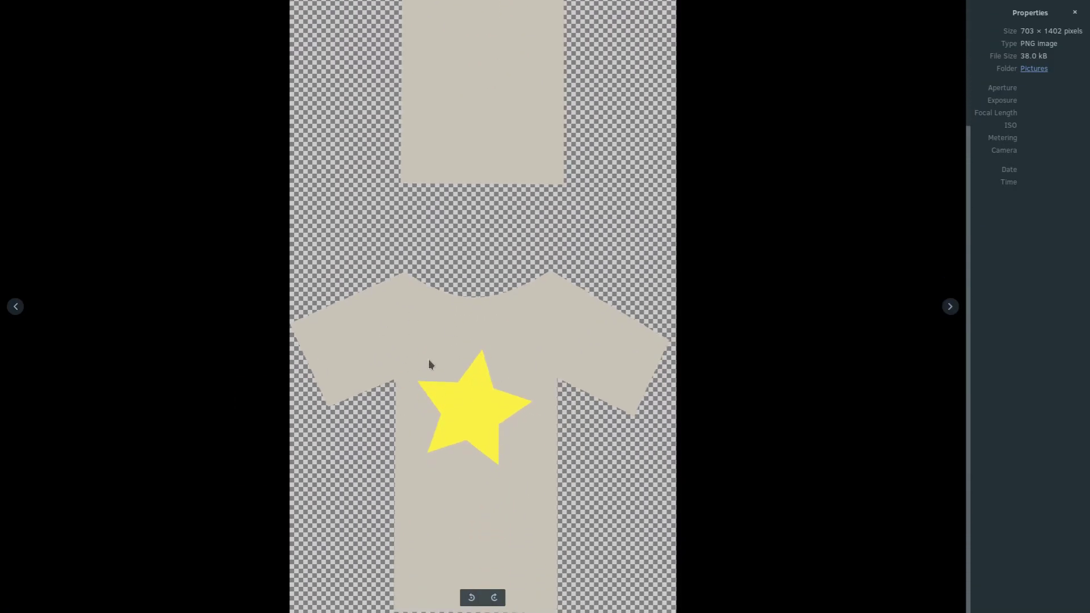
scroll(429, 363, down, 3)
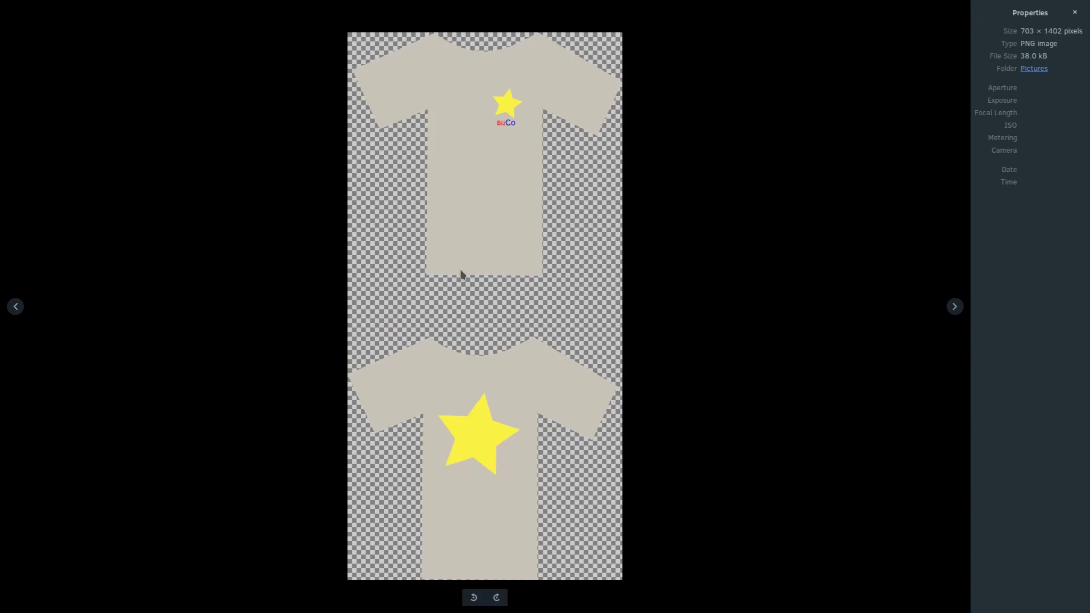
key(Escape)
key(F11)
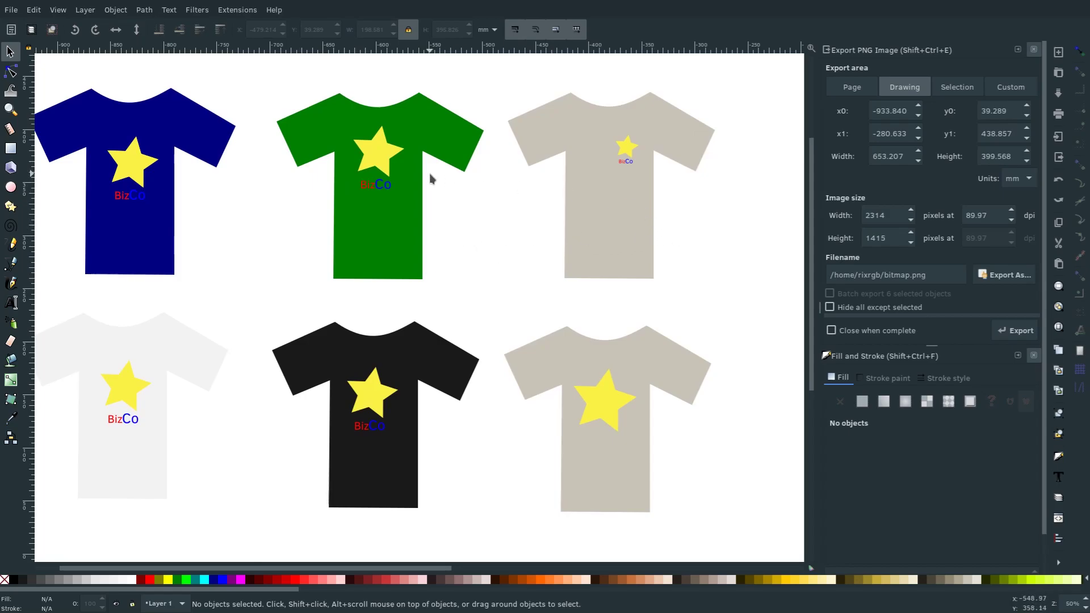
- Duplicate the green shirt's star and BizCo logo and move the copy above the shirts
drag(688, 451, 563, 370)
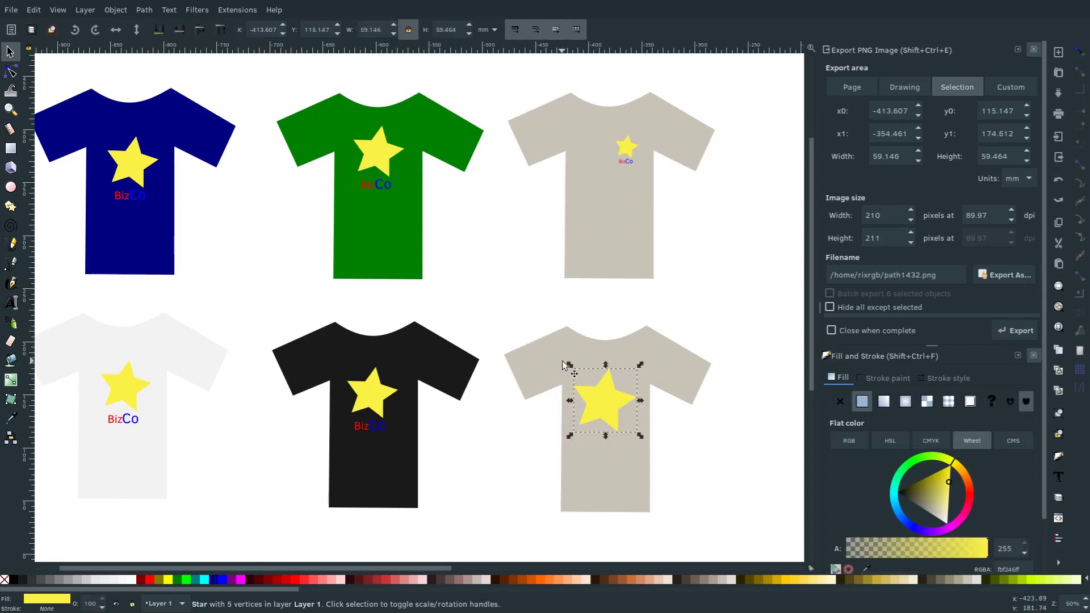
click(454, 222)
drag(457, 231, 371, 225)
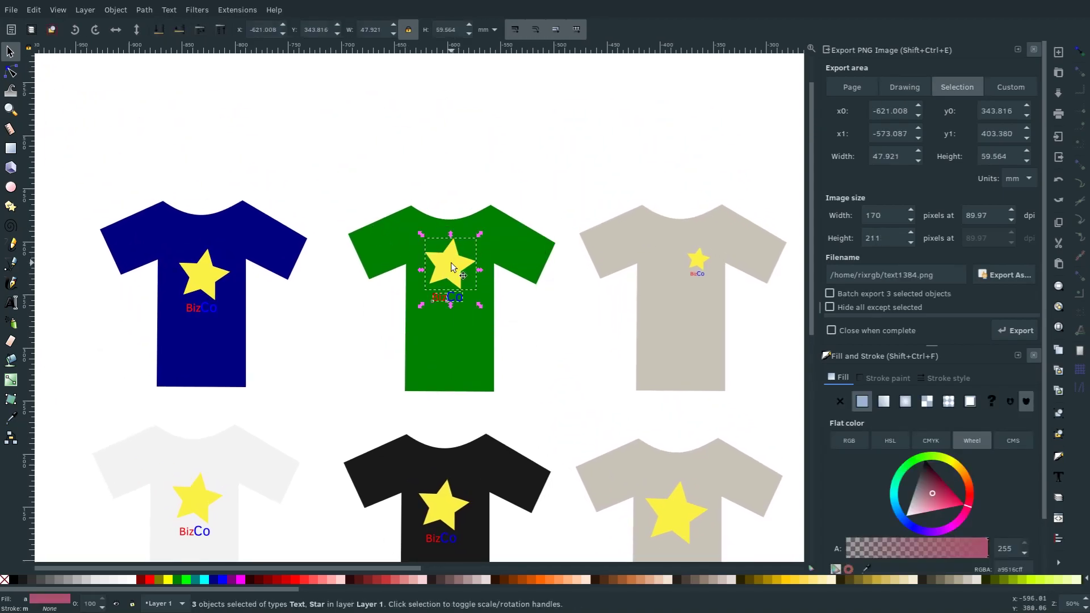
key(ctrl+d)
drag(449, 263, 591, 74)
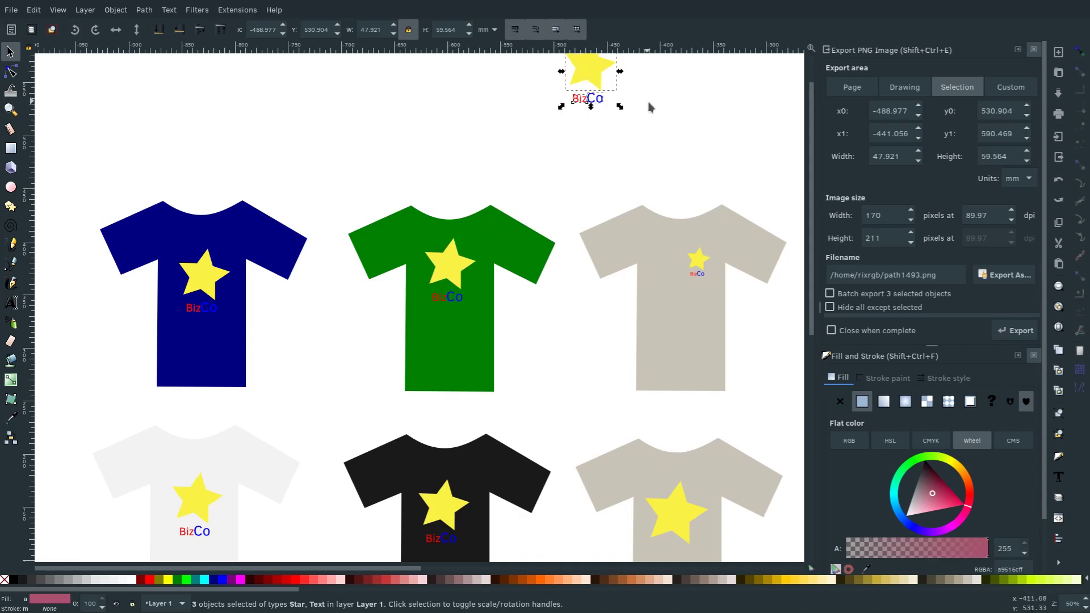
scroll(516, 314, up, 8)
scroll(516, 314, right, 8)
drag(418, 253, 437, 201)
click(358, 165)
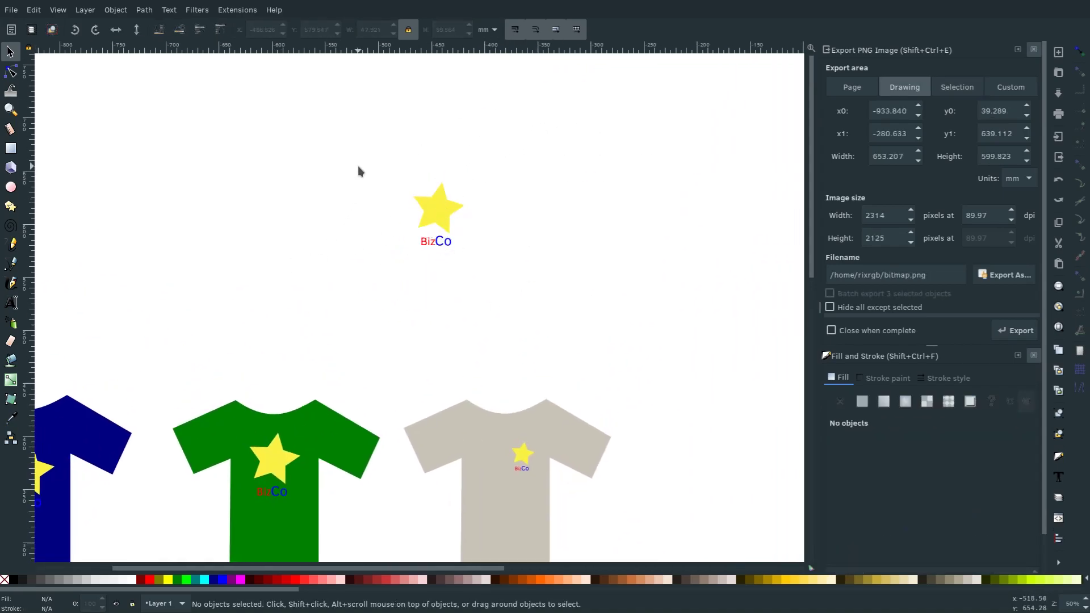
- Enlarge the standalone logo copy to 61.552 × 76.507 mm and select it
mouse_move(358, 170)
mouse_down()
mouse_move(355, 158)
mouse_move(542, 328)
mouse_up()
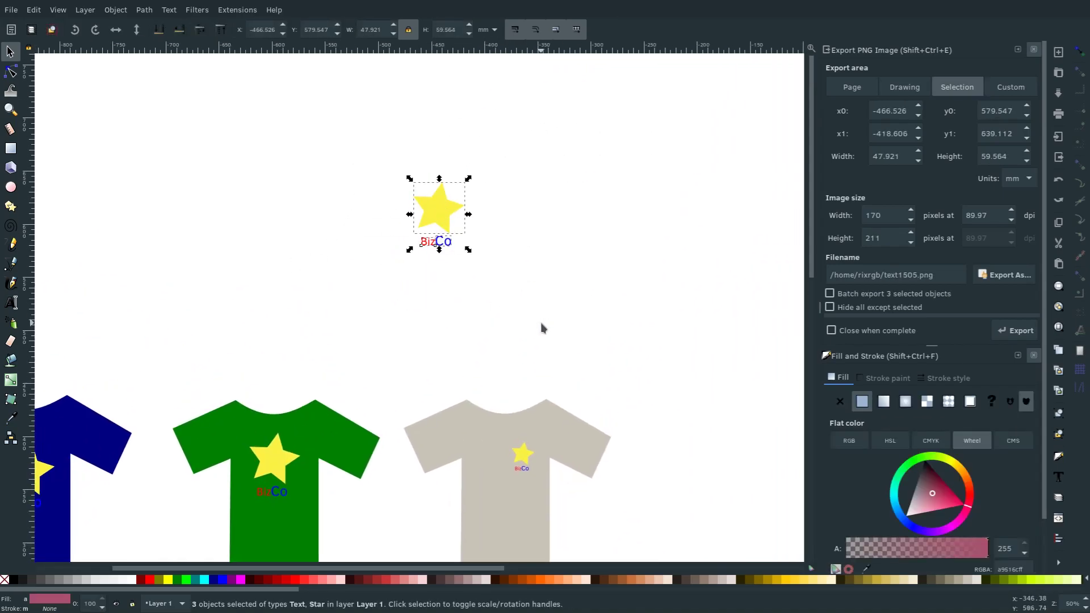
key(plus)
key(plus)
scroll(346, 288, up, 3)
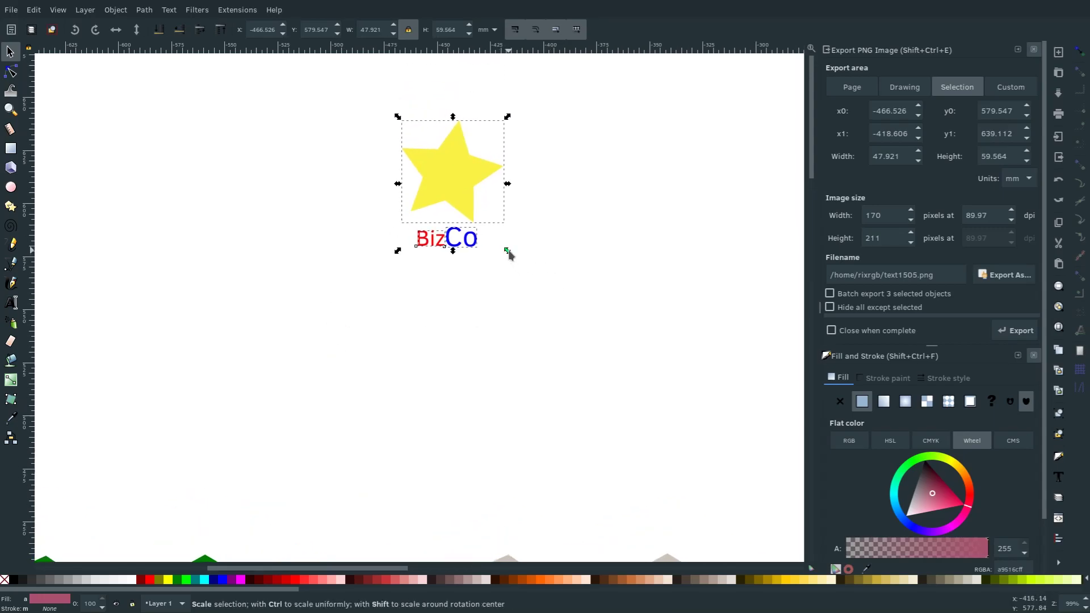
drag(507, 251, 536, 287)
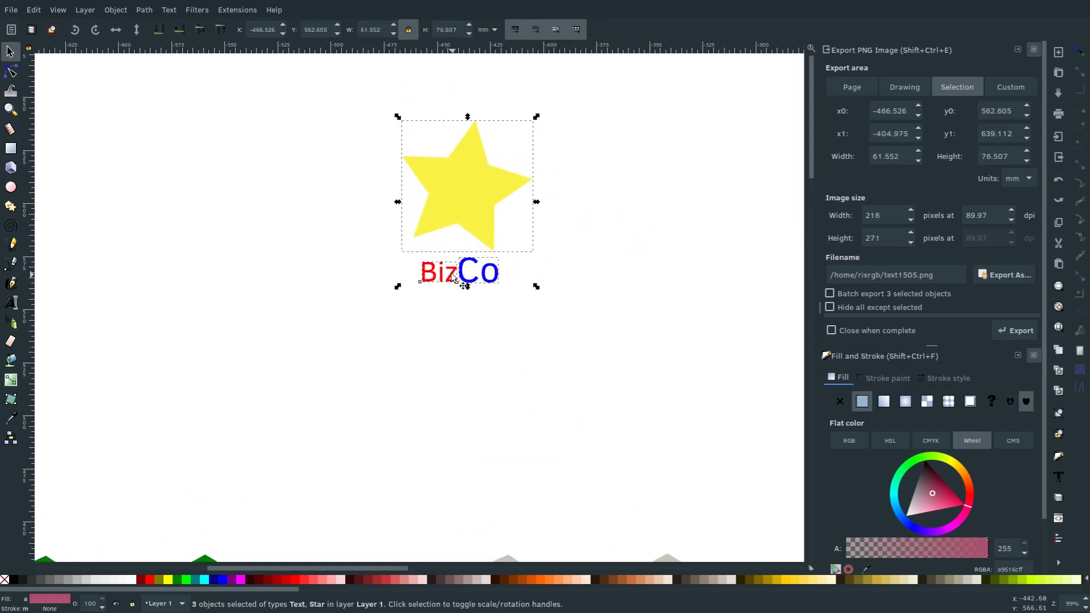
click(548, 321)
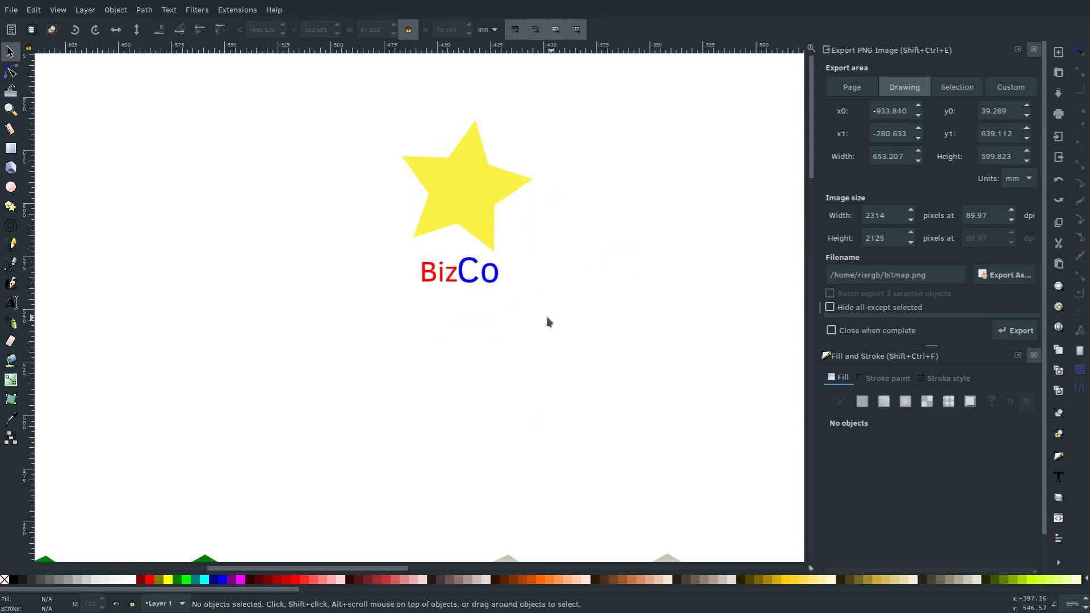
scroll(471, 308, up, 1)
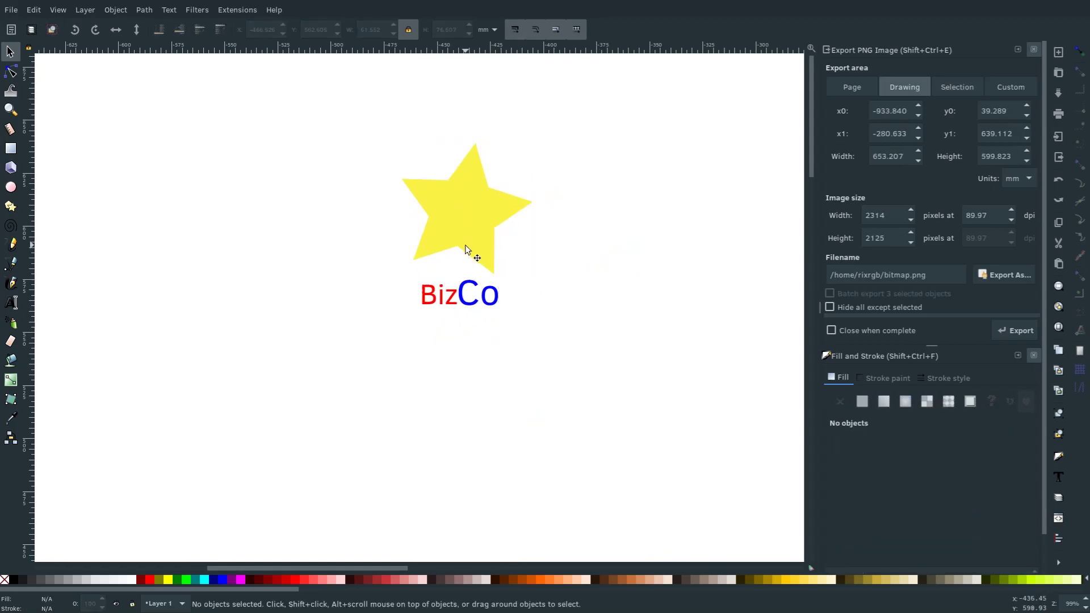
drag(340, 106, 634, 388)
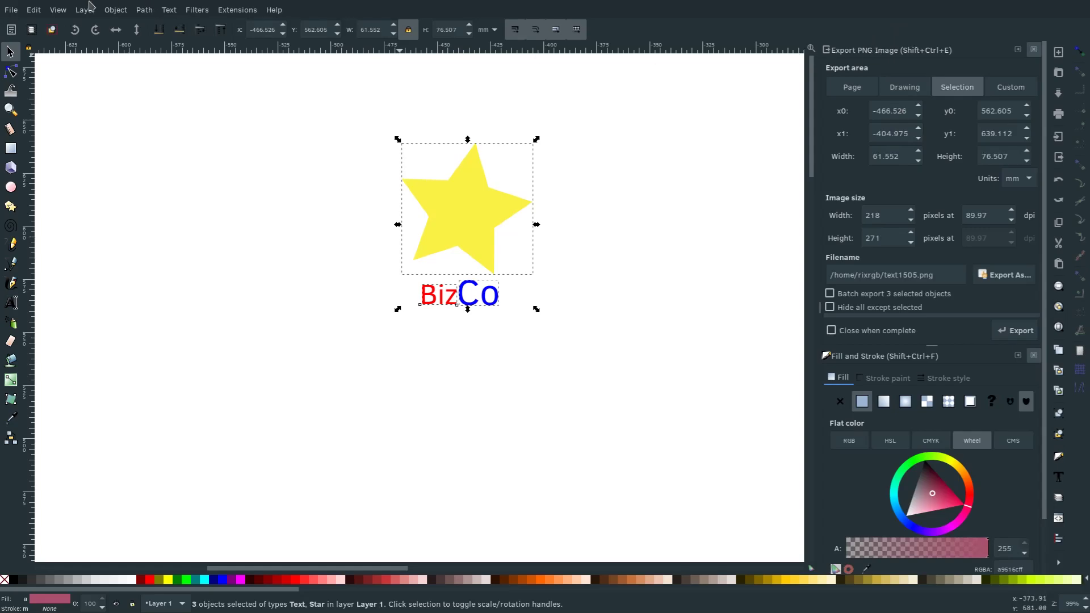
- Set the export file to artworkforShirt.png in the Pictures folder
click(11, 11)
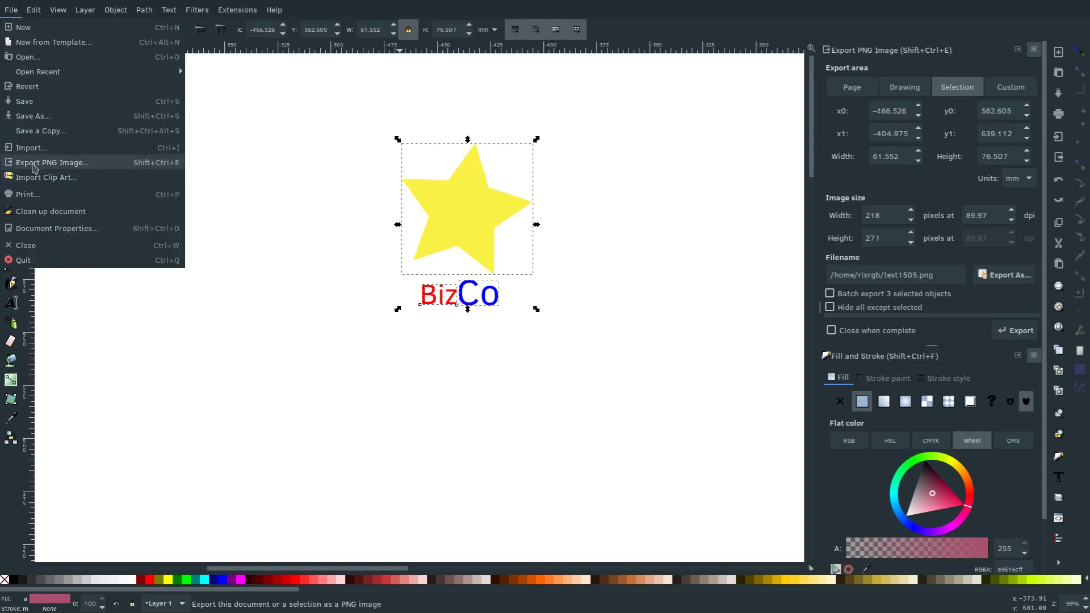
click(992, 259)
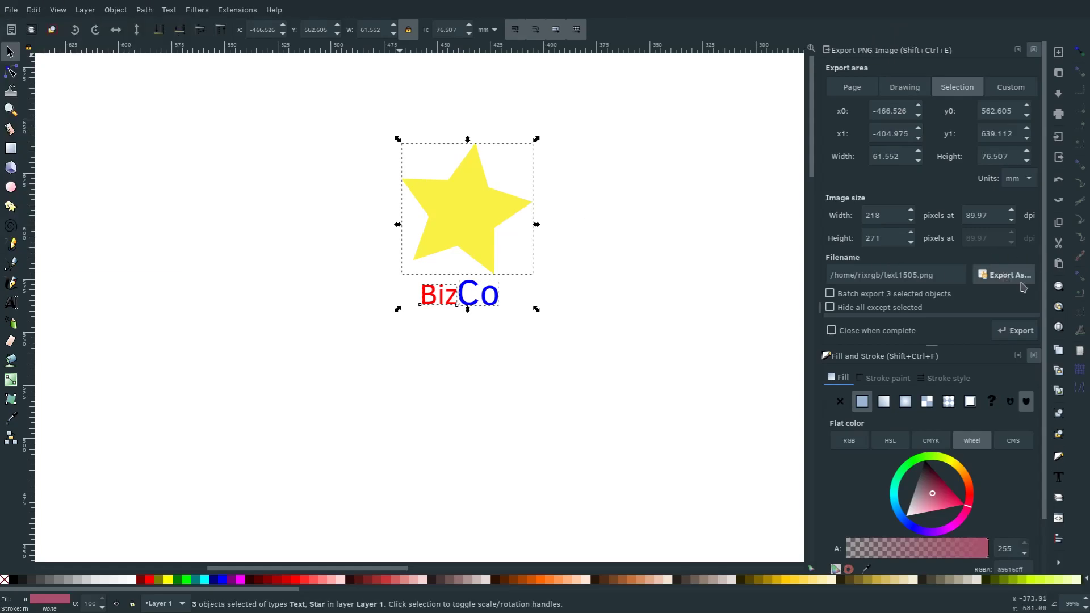
click(1002, 274)
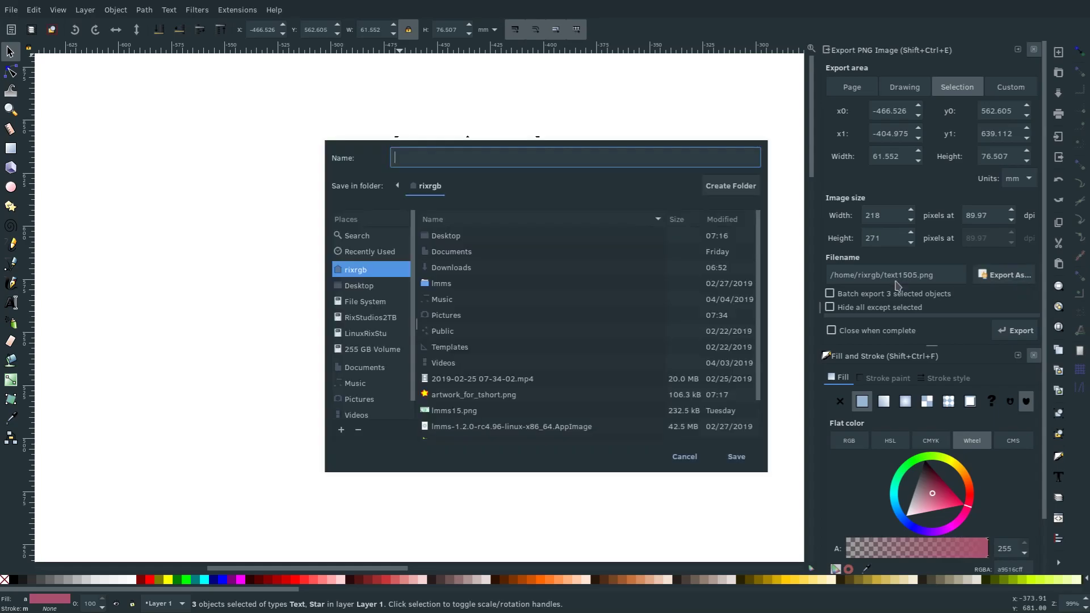
click(359, 400)
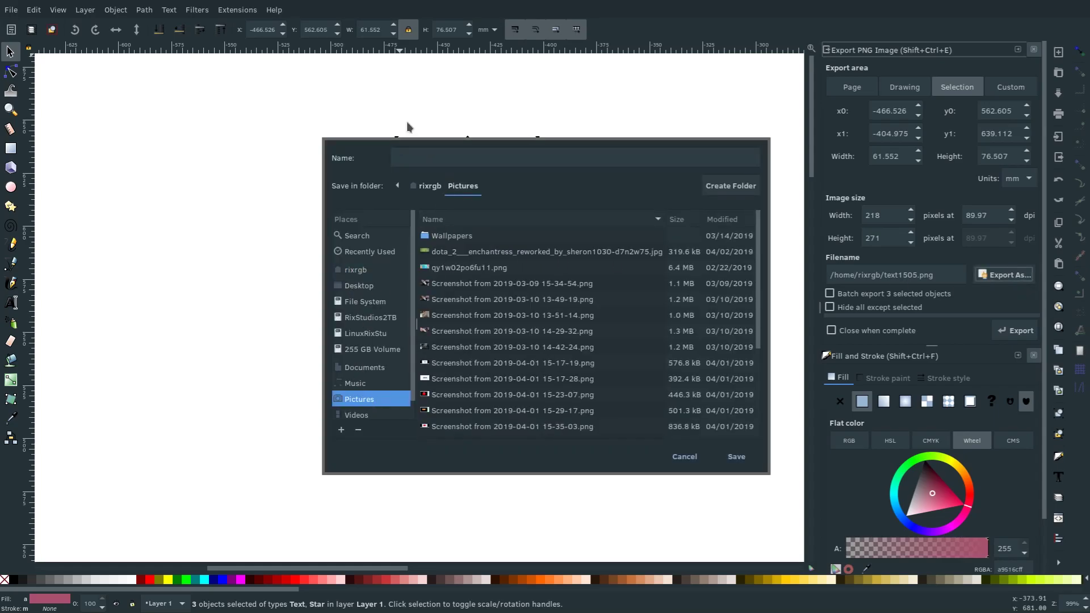
text(artworkforShirt.png)
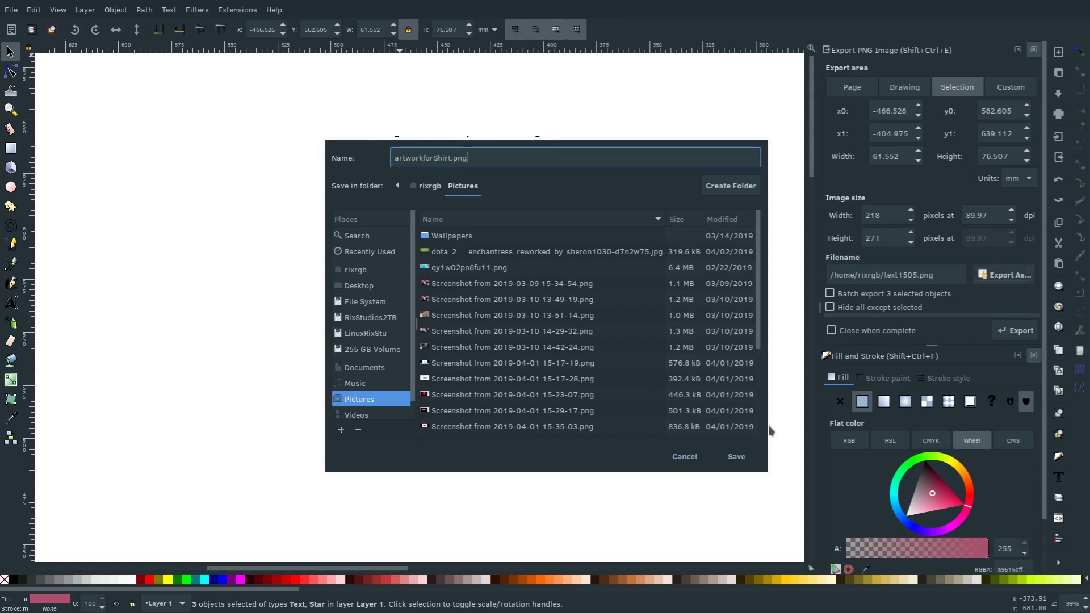
click(736, 457)
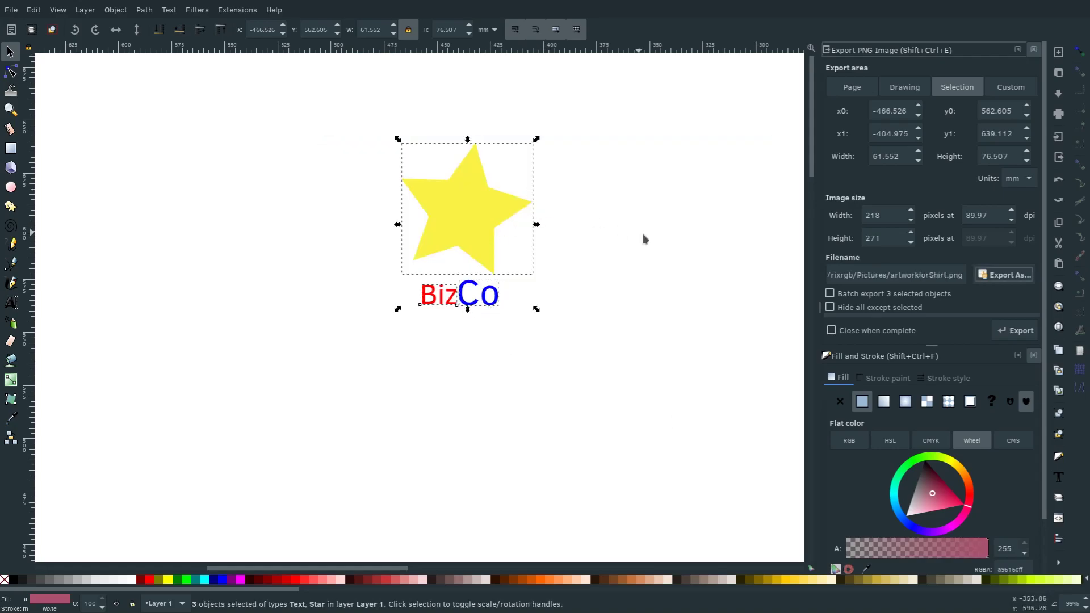
- Set the export resolution to 600 dpi (1454 × 1807 pixels)
double_click(994, 216)
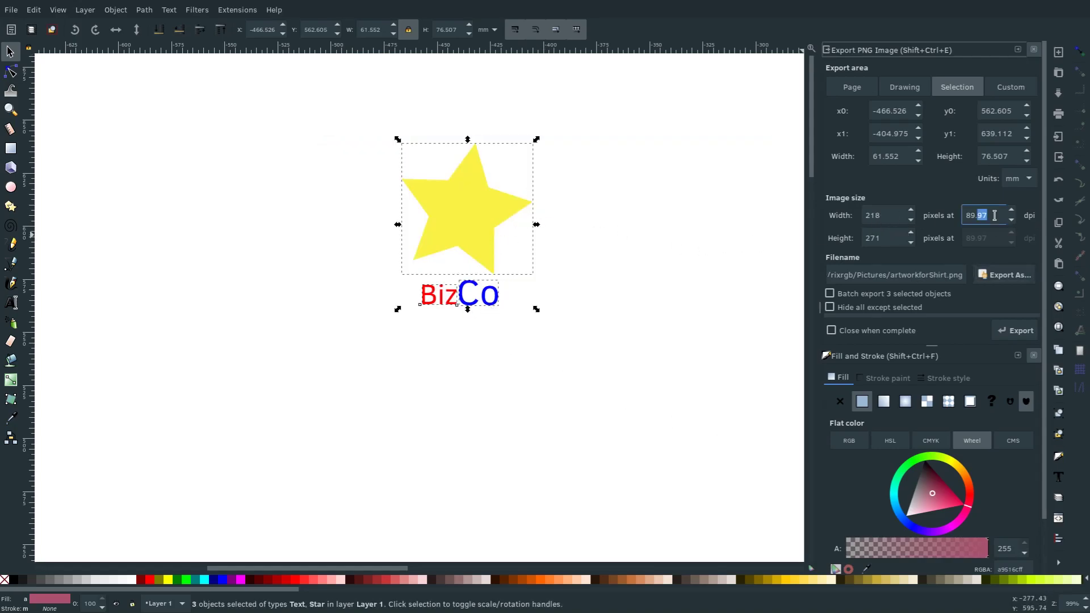
triple_click(994, 215)
text(600)
click(894, 213)
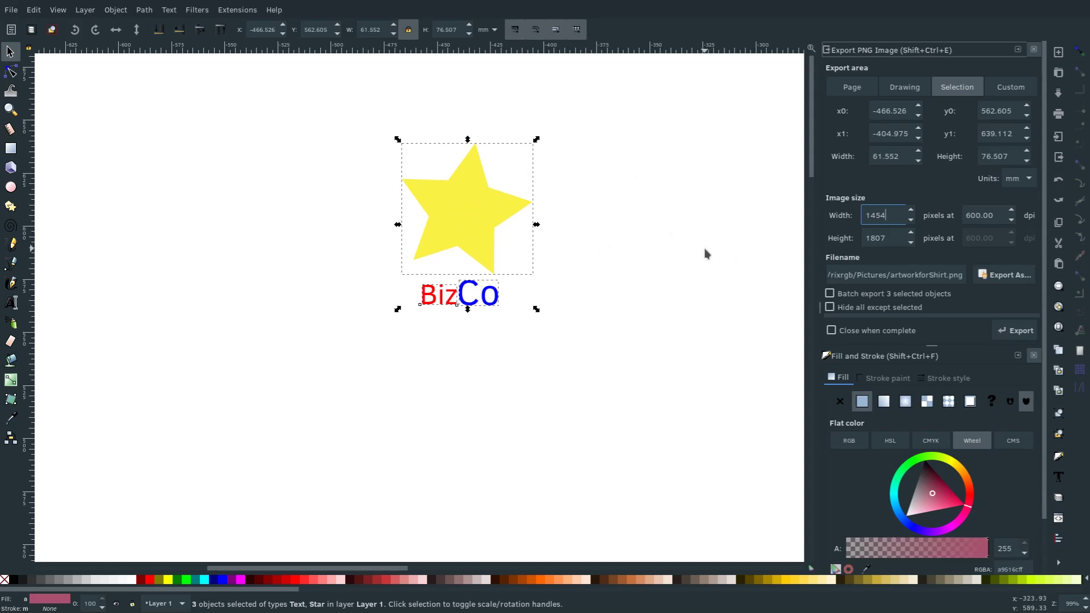
- Change the export width to 2000, then 20 pixels, and export artworkforShirt.png
double_click(890, 213)
text(2000)
click(879, 239)
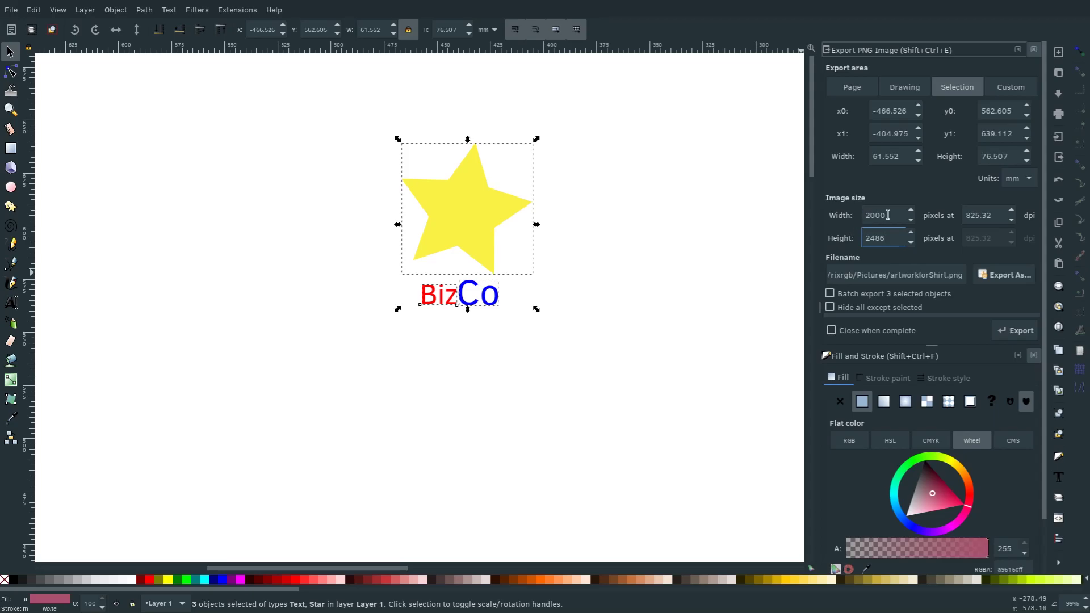
drag(887, 214, 858, 216)
text(20)
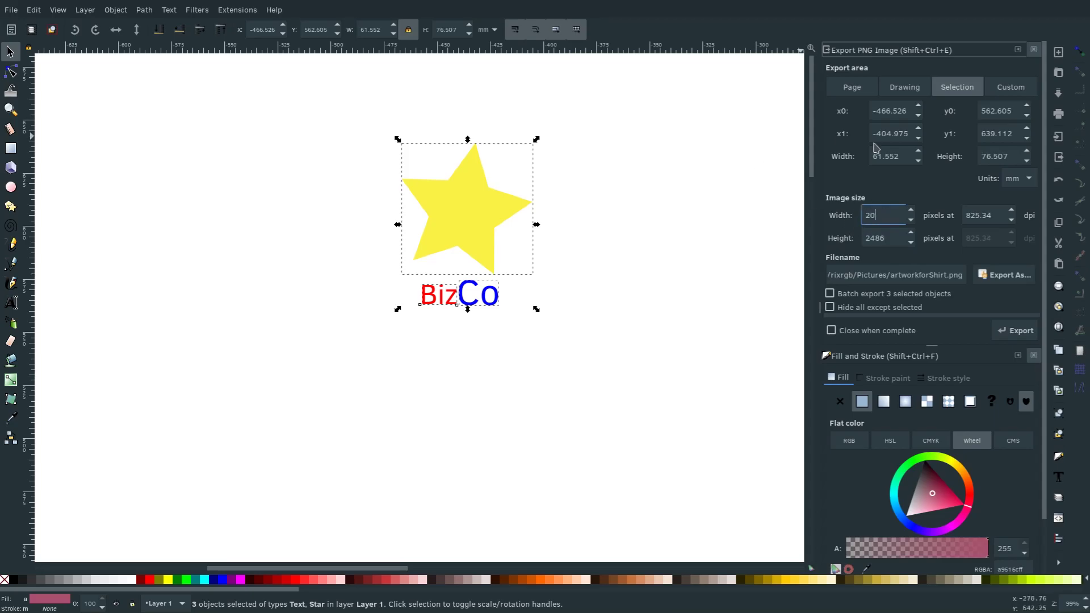
click(884, 239)
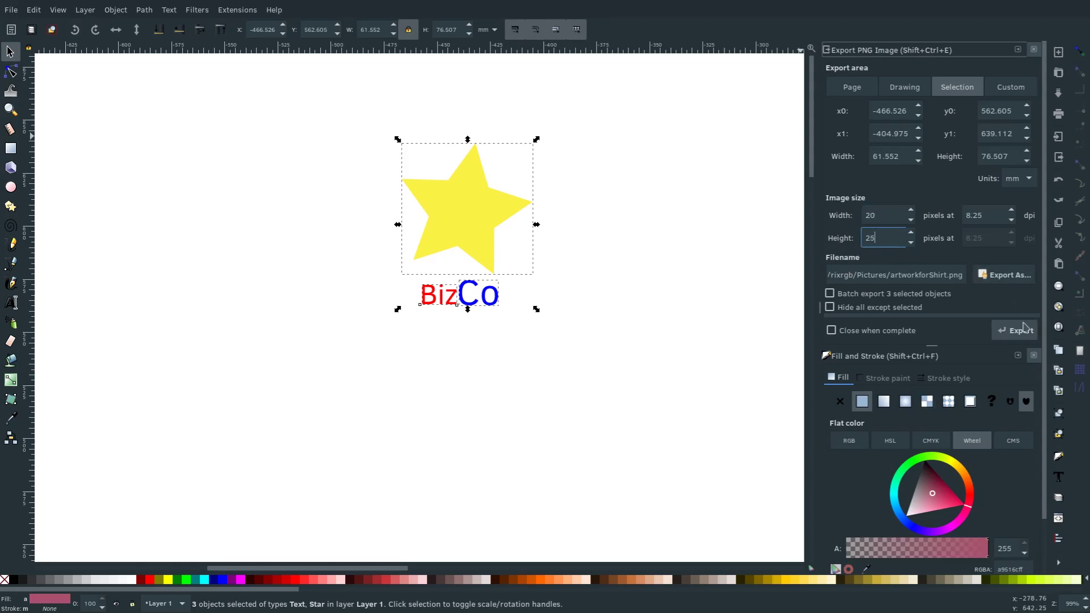
click(1022, 331)
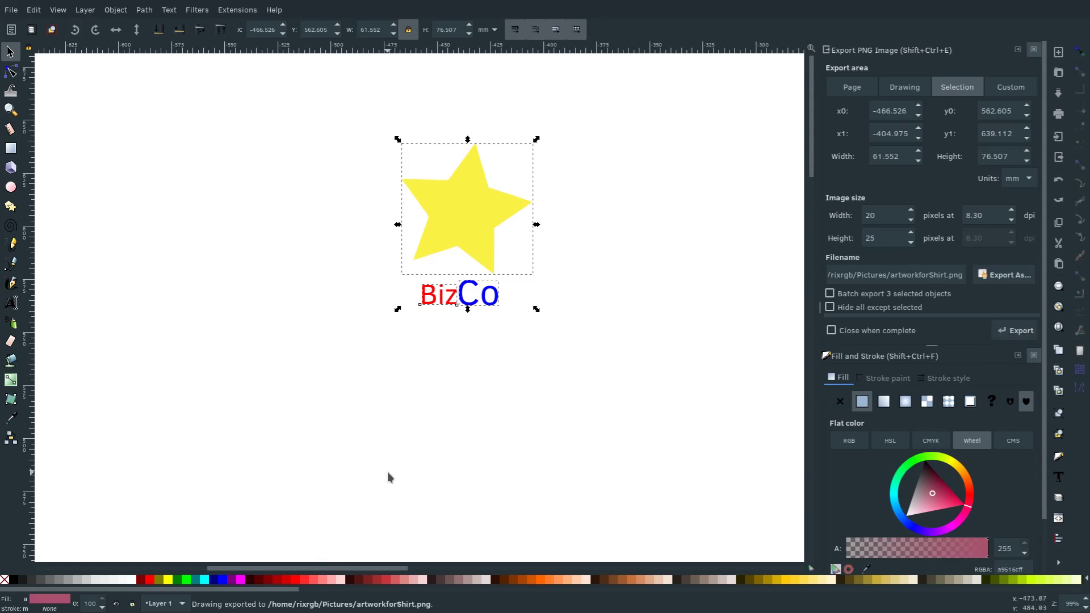
key(super+f)
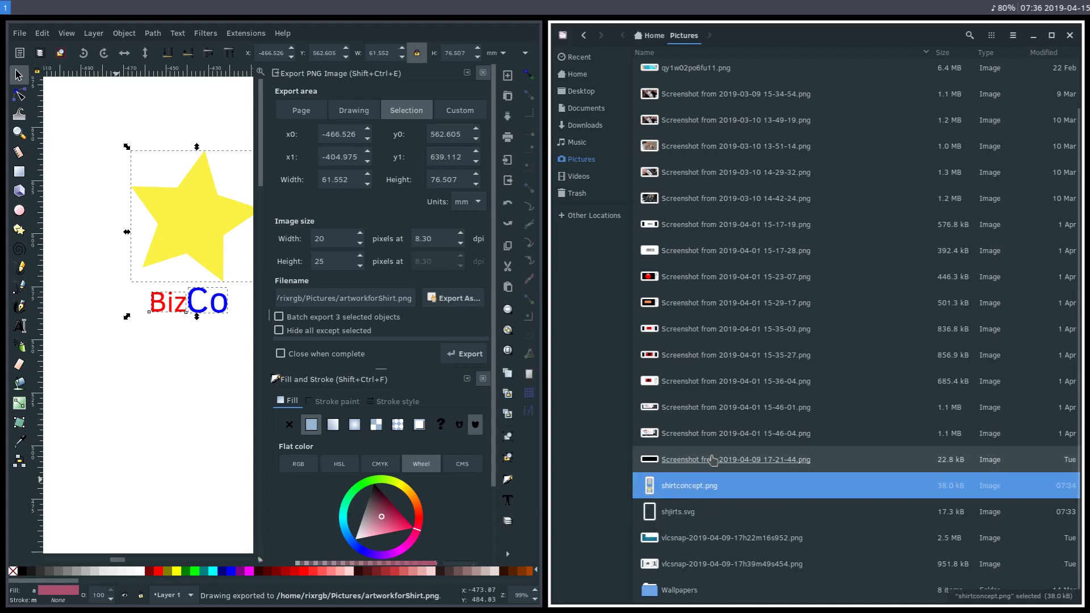
- View artworkforShirt.png fullscreen and zoom in, revealing a blurry 20 × 25 pixel logo
scroll(749, 227, up, 2)
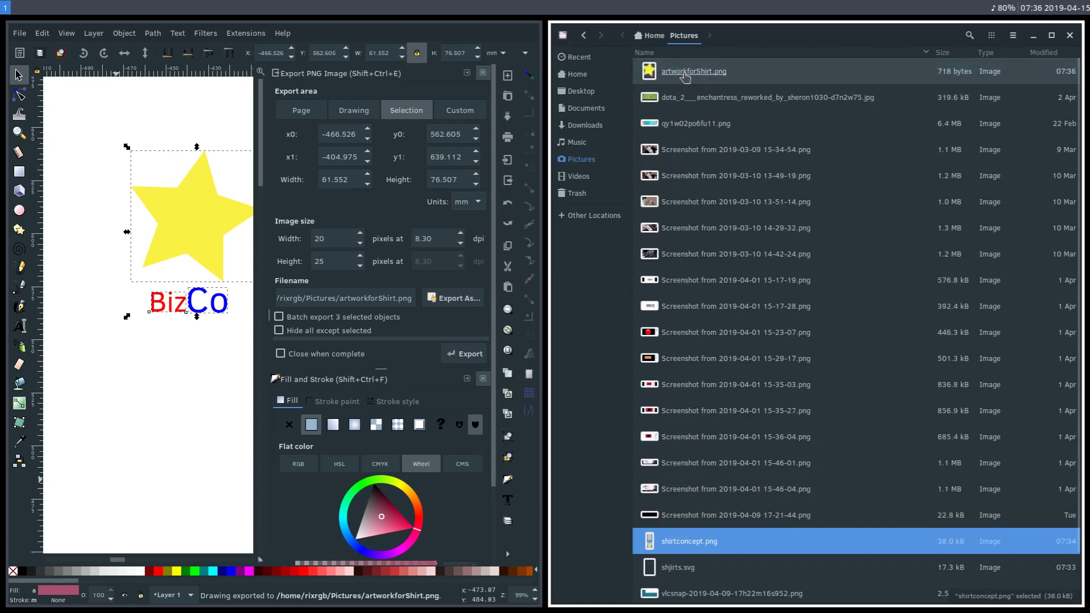
double_click(685, 74)
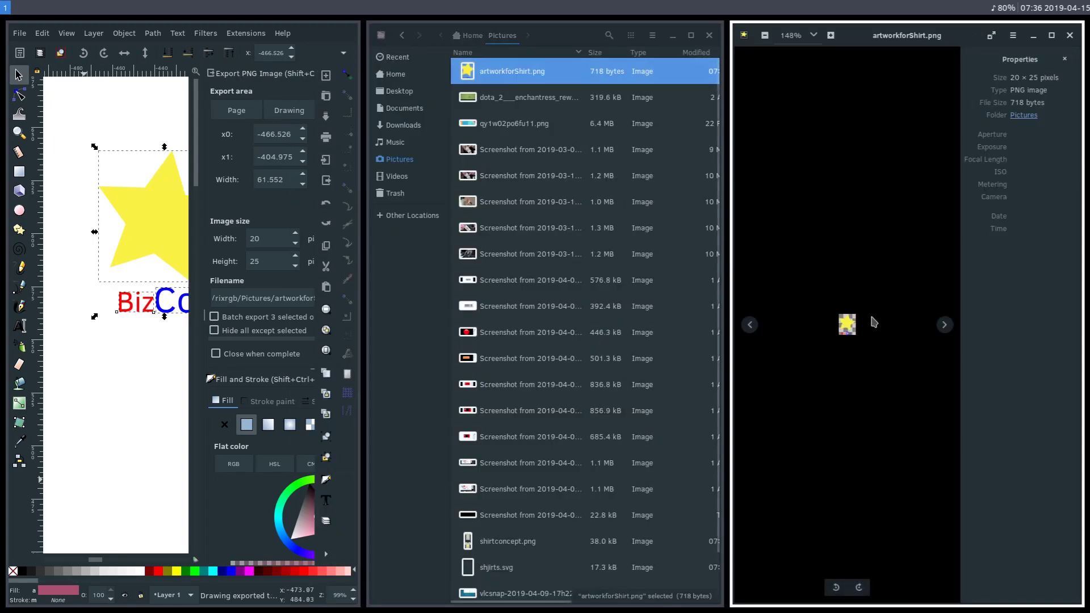
double_click(873, 321)
scroll(513, 340, up, 6)
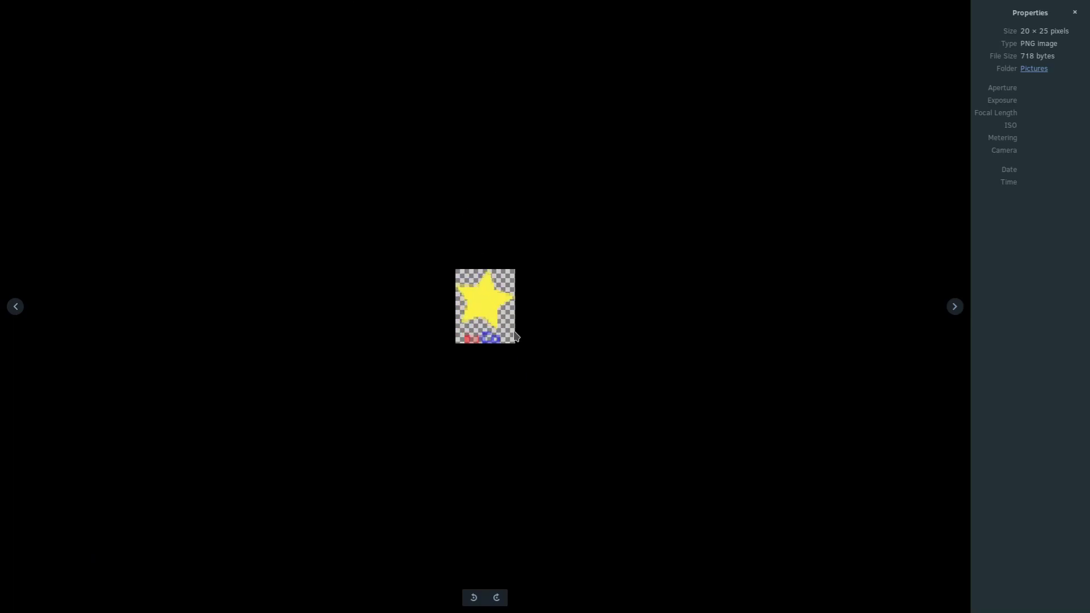
scroll(520, 345, up, 1)
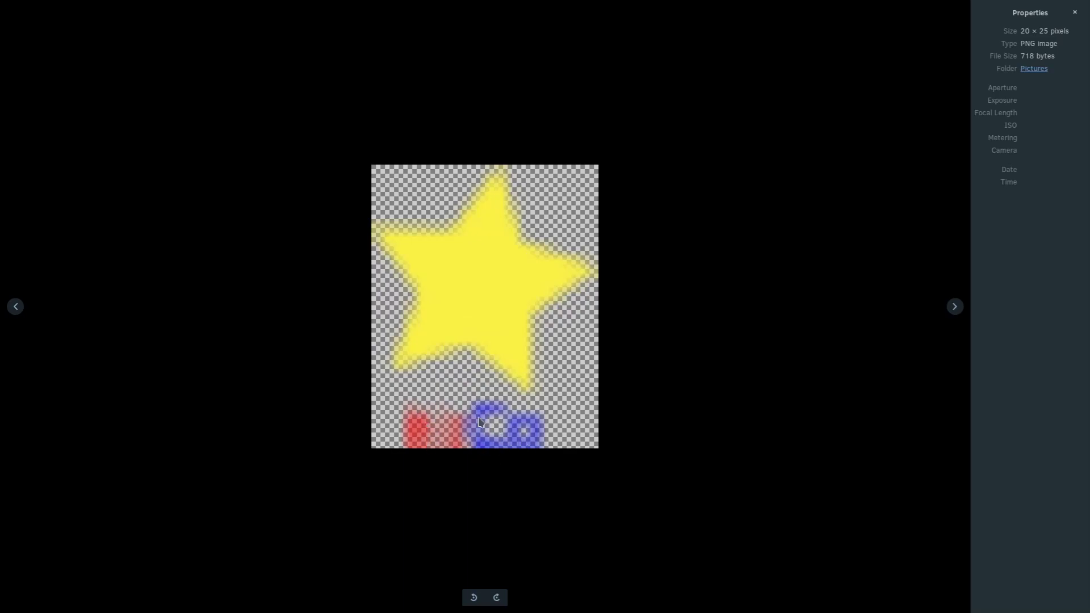
key(Escape)
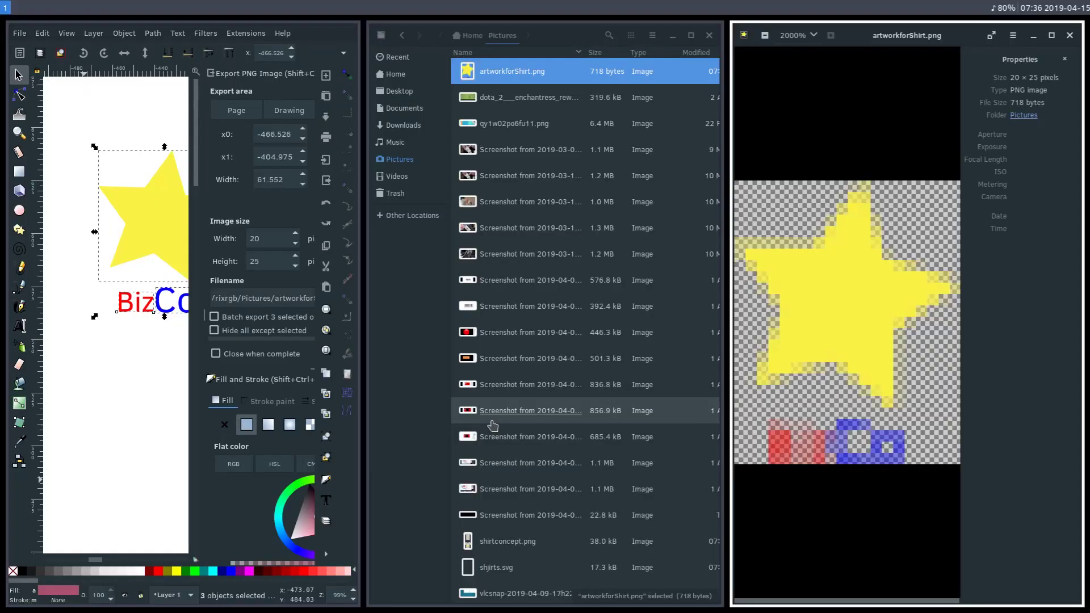
- Close the viewer and select the star and BizCo text together in fullscreen Inkscape
click(1069, 36)
key(Escape)
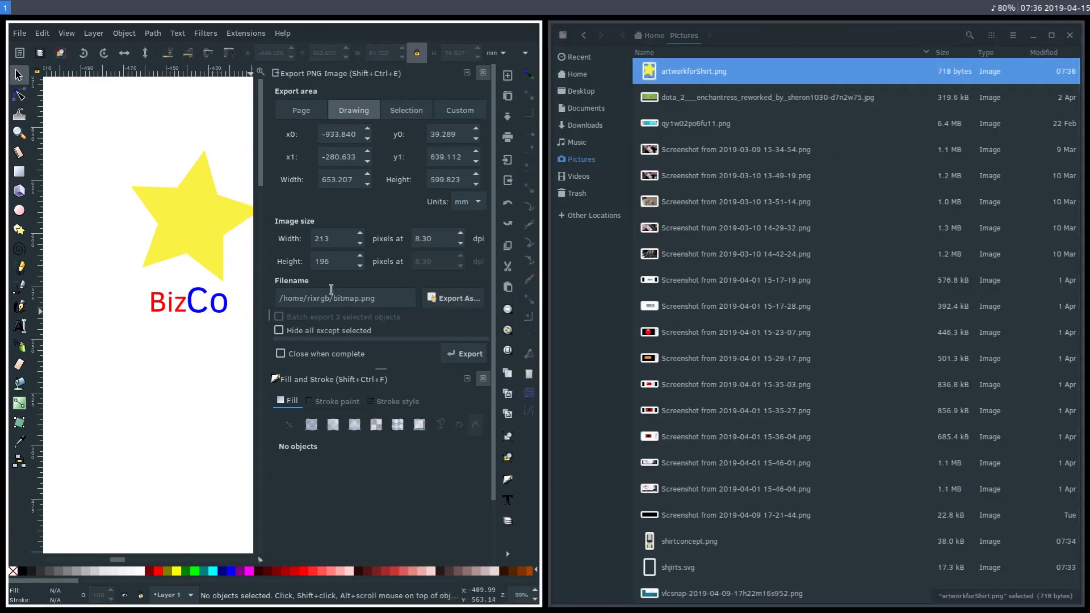
click(344, 241)
key(ctrl+a)
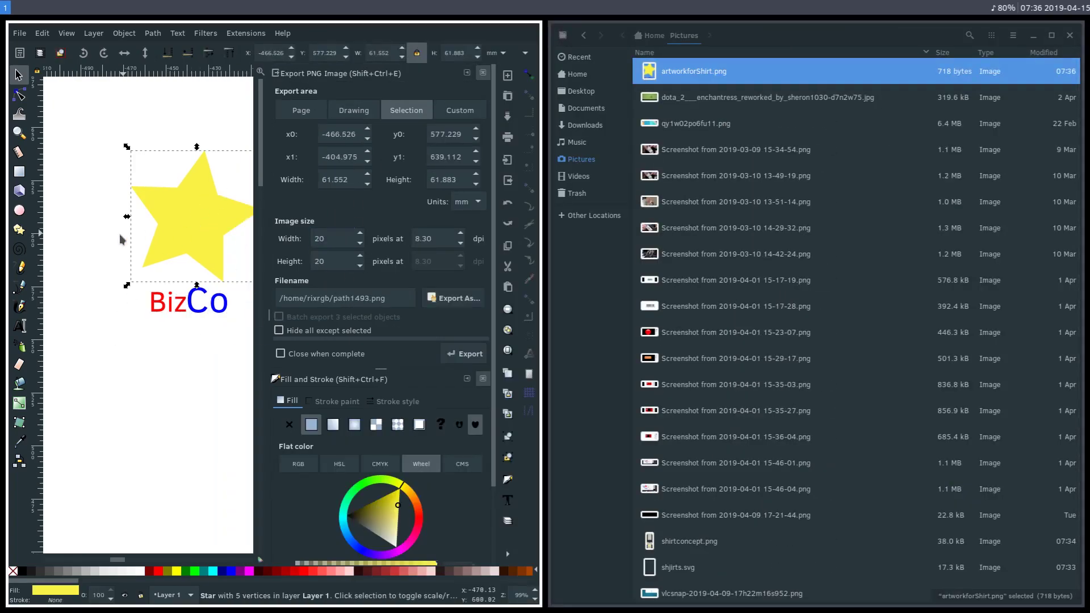
key(Escape)
scroll(147, 318, right, 10)
key(ctrl+a)
key(F11)
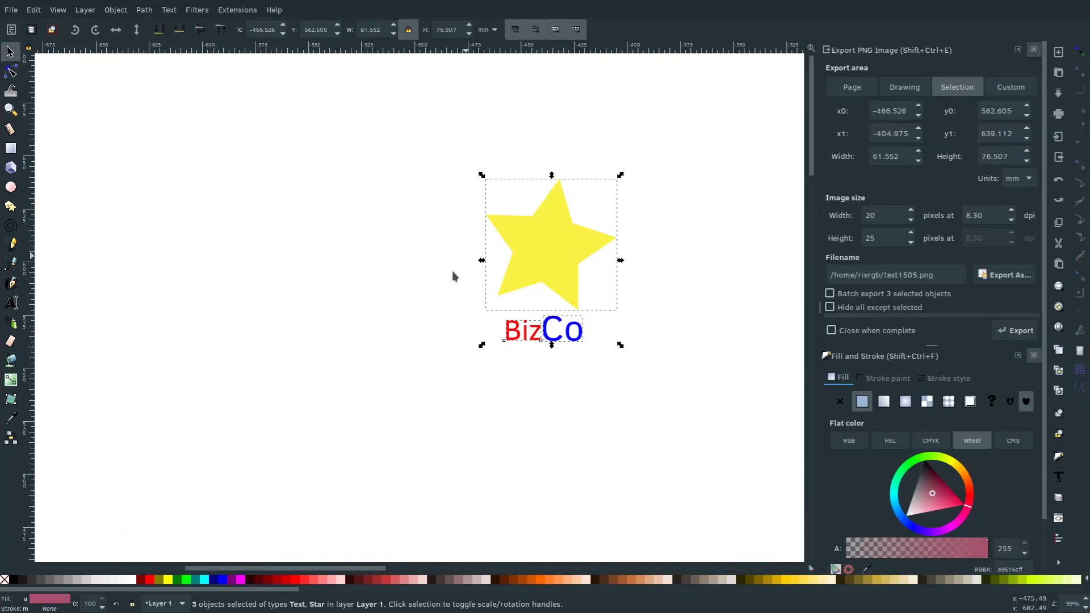
drag(416, 138, 686, 382)
- Set the logo export to 600 dpi and 2000 px width, giving 2000 × 2486 pixels
click(993, 217)
key(shift+Left)
key(shift+Left)
key(shift+Left)
key(shift+Left)
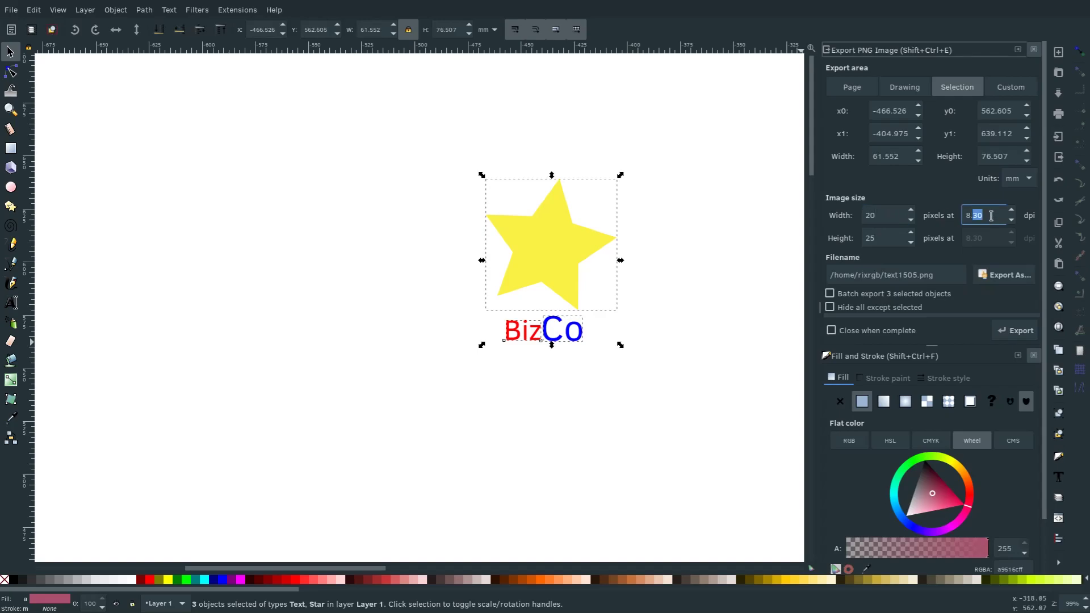
text(600)
key(Return)
double_click(882, 216)
text(2000)
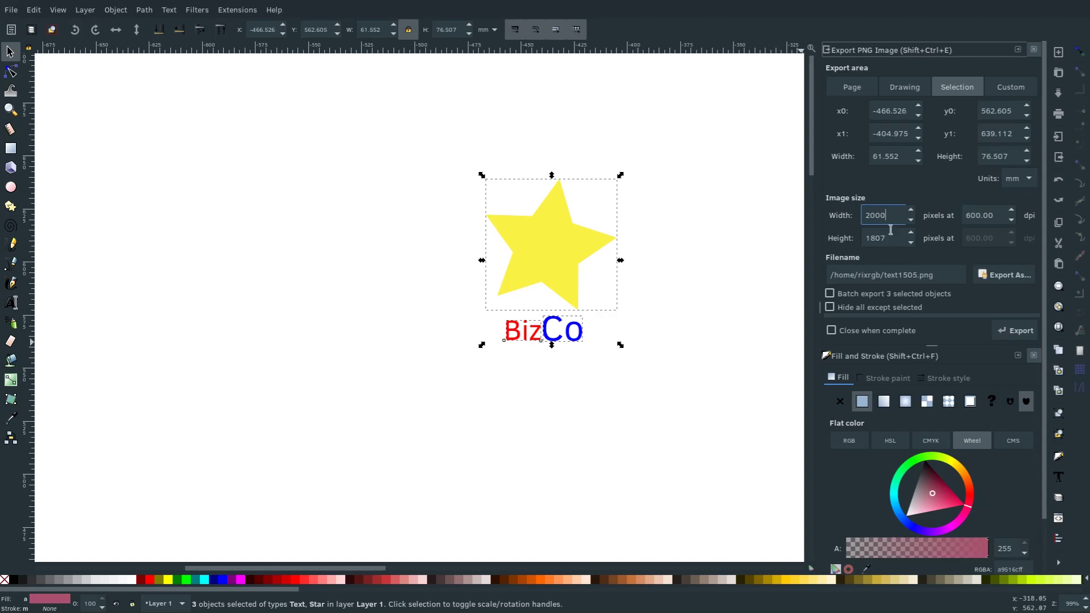
click(891, 238)
click(1006, 277)
- Export the logo over artworkforShirt.png in Pictures at 2000 × 2486, replacing the old file
click(359, 401)
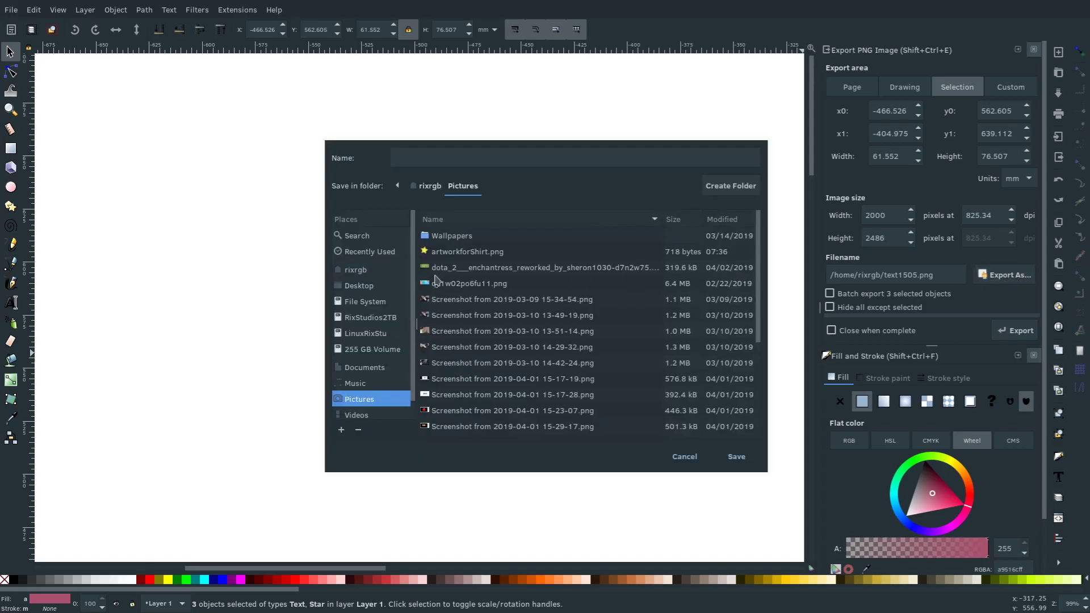
click(441, 254)
click(736, 454)
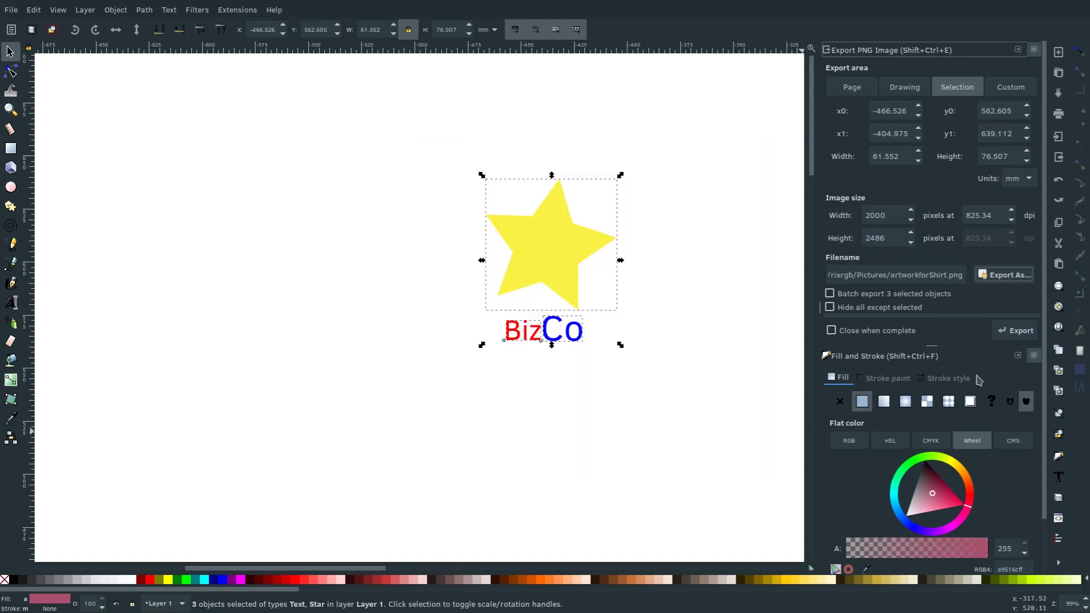
click(1013, 326)
click(649, 345)
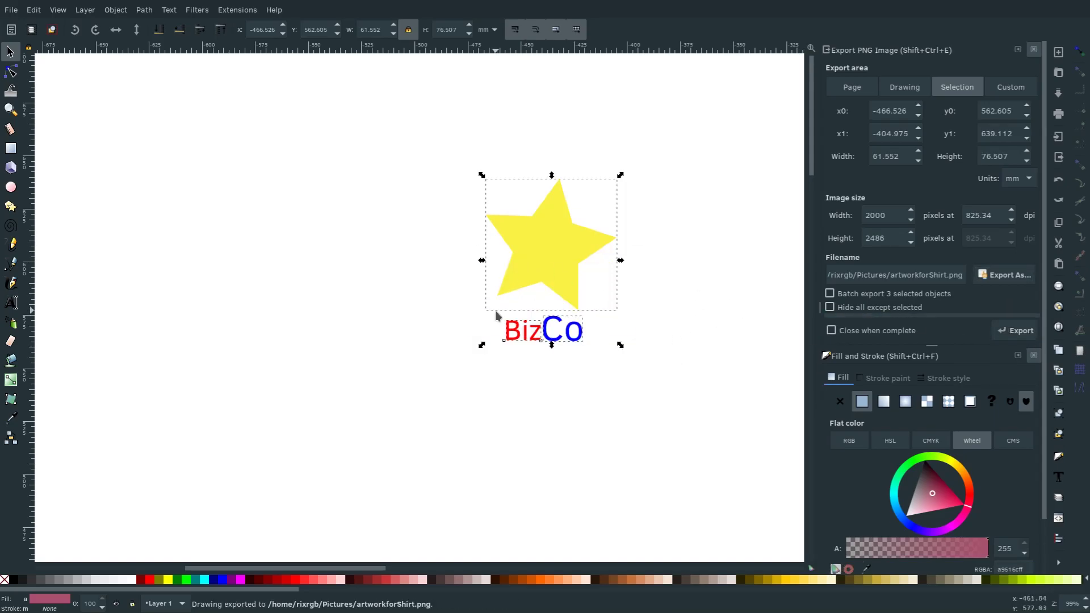
click(523, 474)
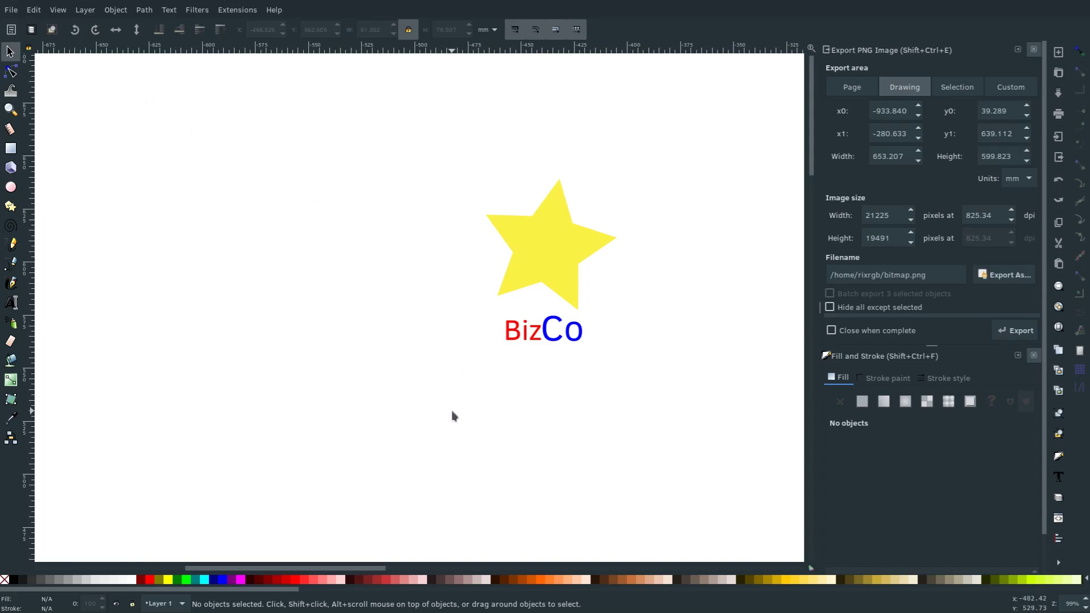
- Reopen artworkforShirt.png fullscreen to confirm a crisp 2000 × 2486, 98.7 kB image
key(super+f)
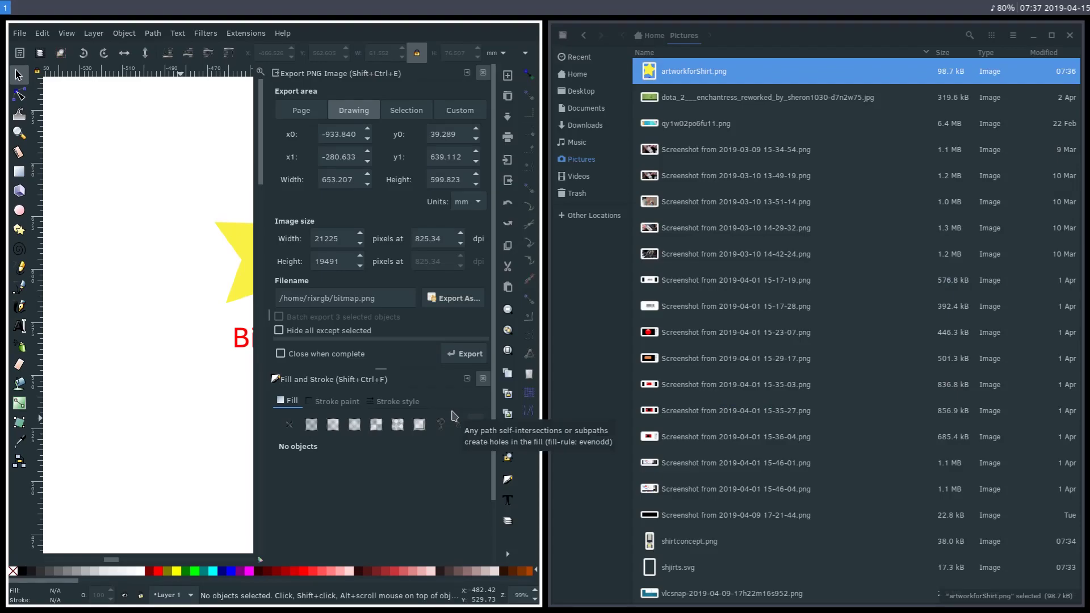
double_click(702, 71)
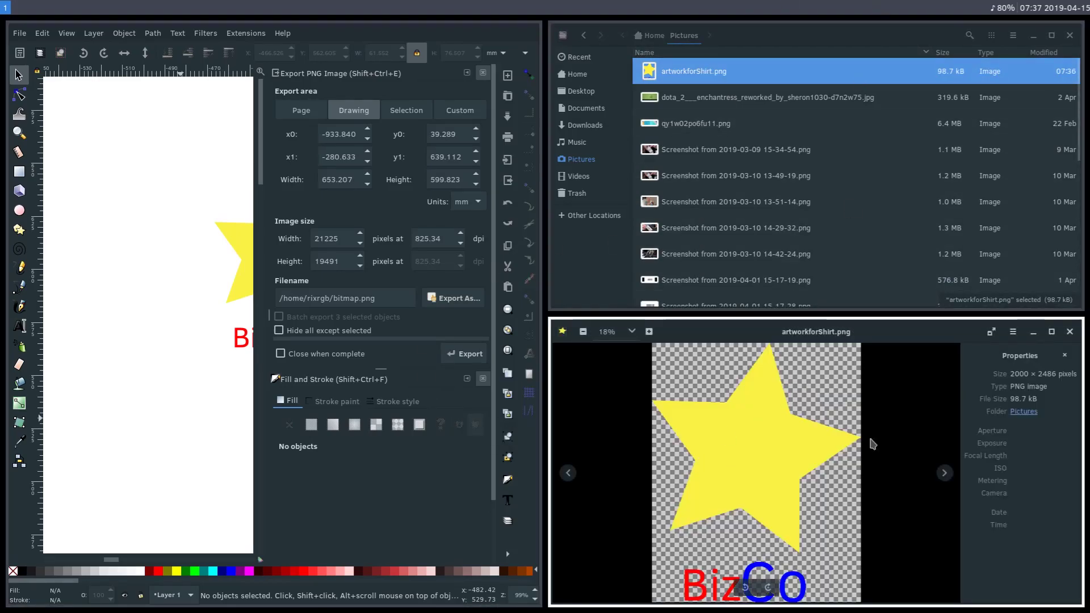
key(F11)
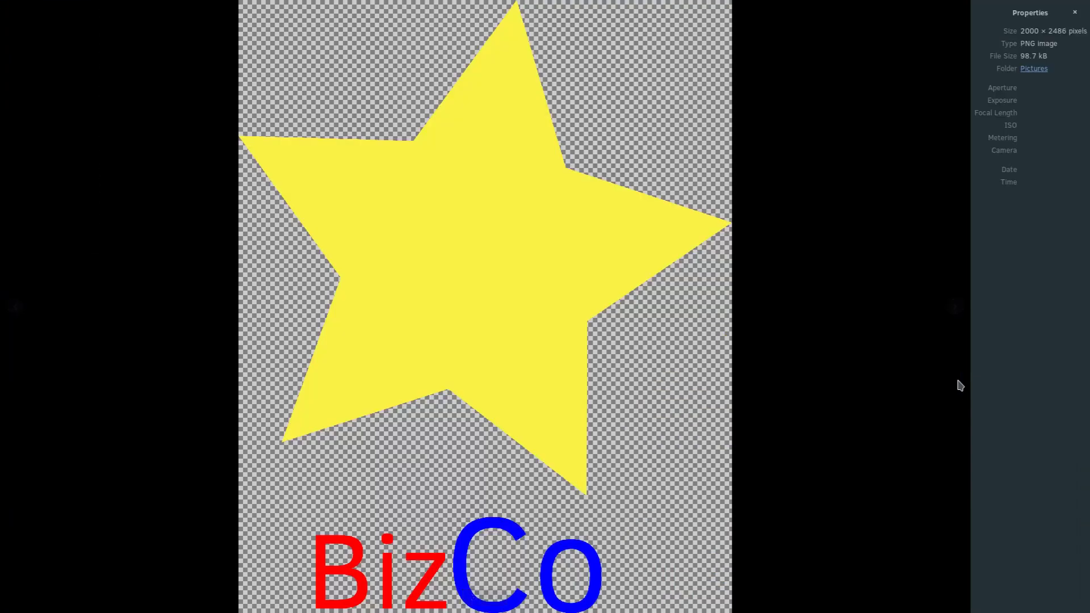
scroll(489, 258, up, 1)
scroll(495, 266, down, 3)
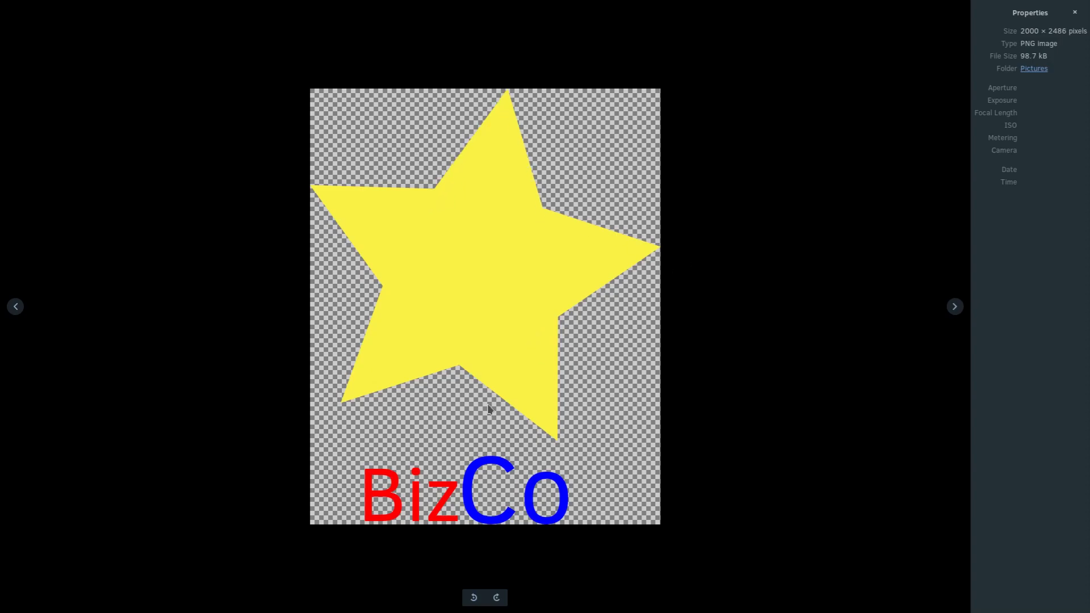
key(Escape)
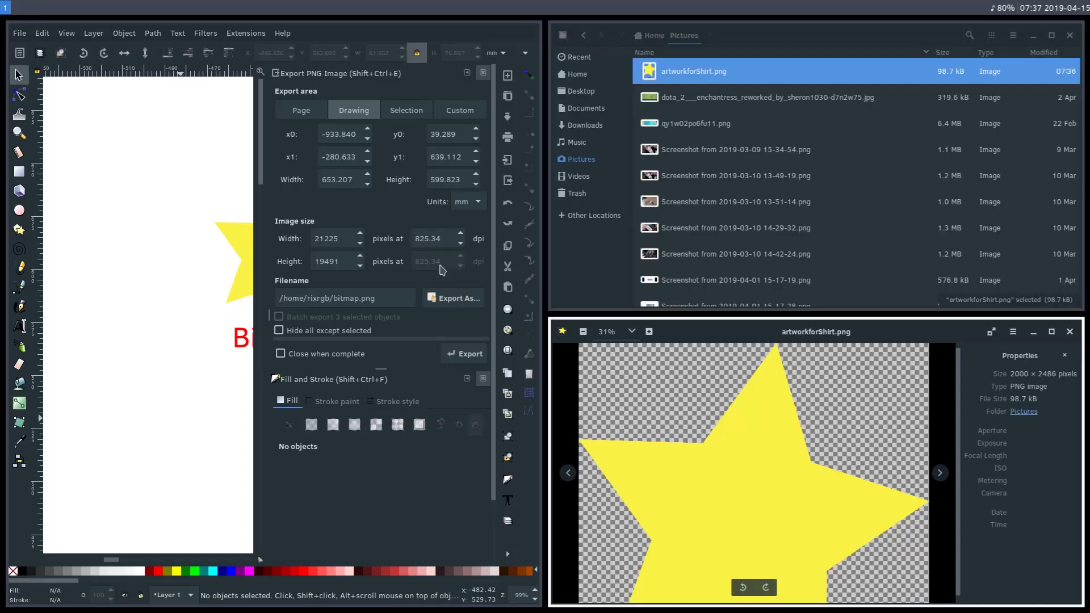
- Restore Inkscape to fullscreen and zoom out to 50% to show all six shirts
key(super+f)
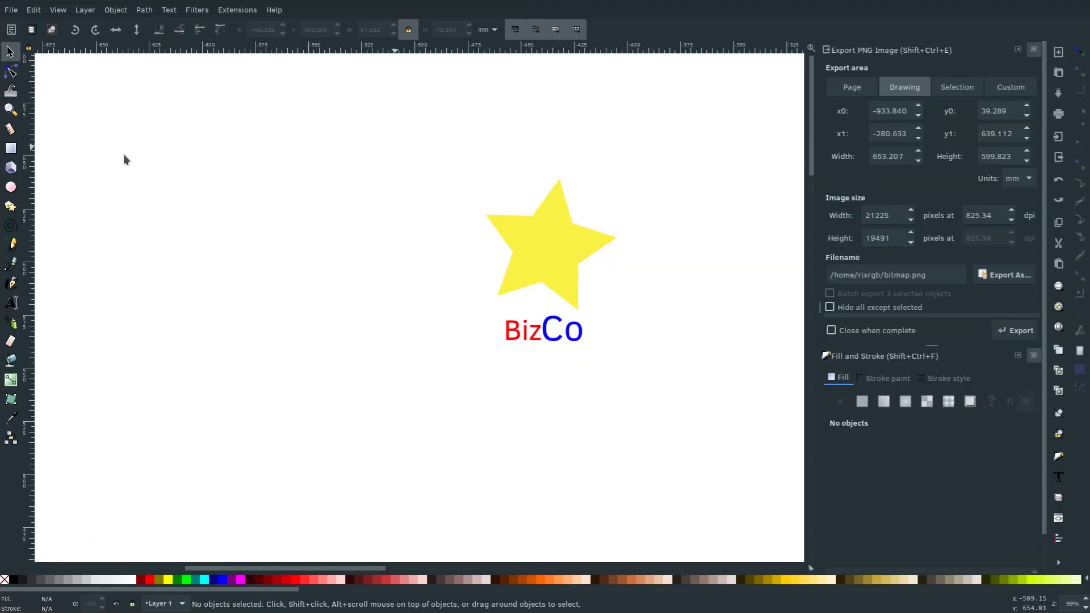
scroll(353, 254, down, 8)
ctrl+scroll(379, 288, down, 2)
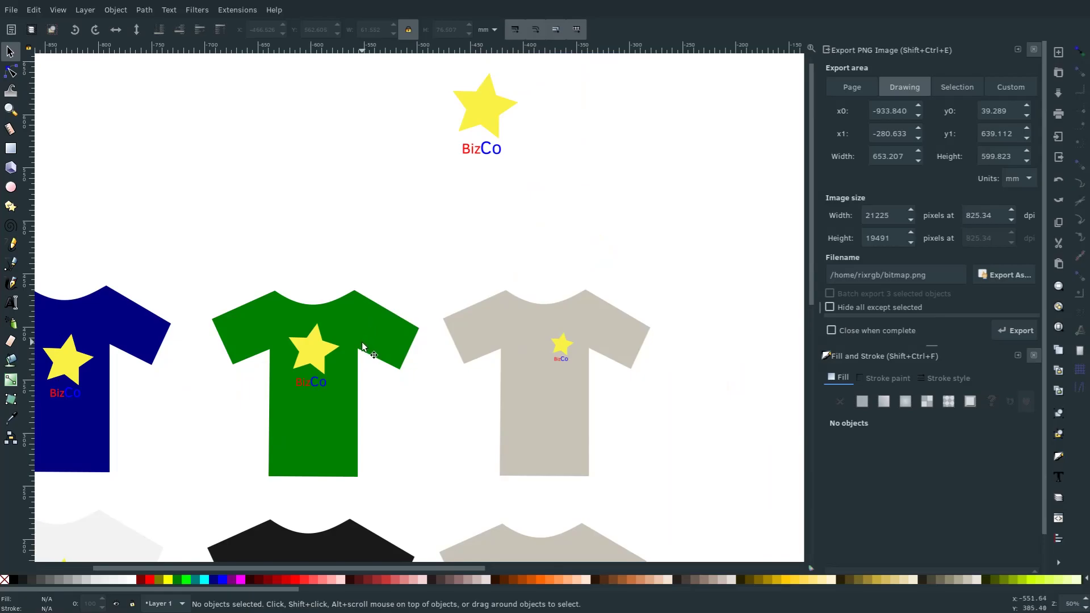
scroll(359, 343, down, 3)
scroll(318, 364, up, 2)
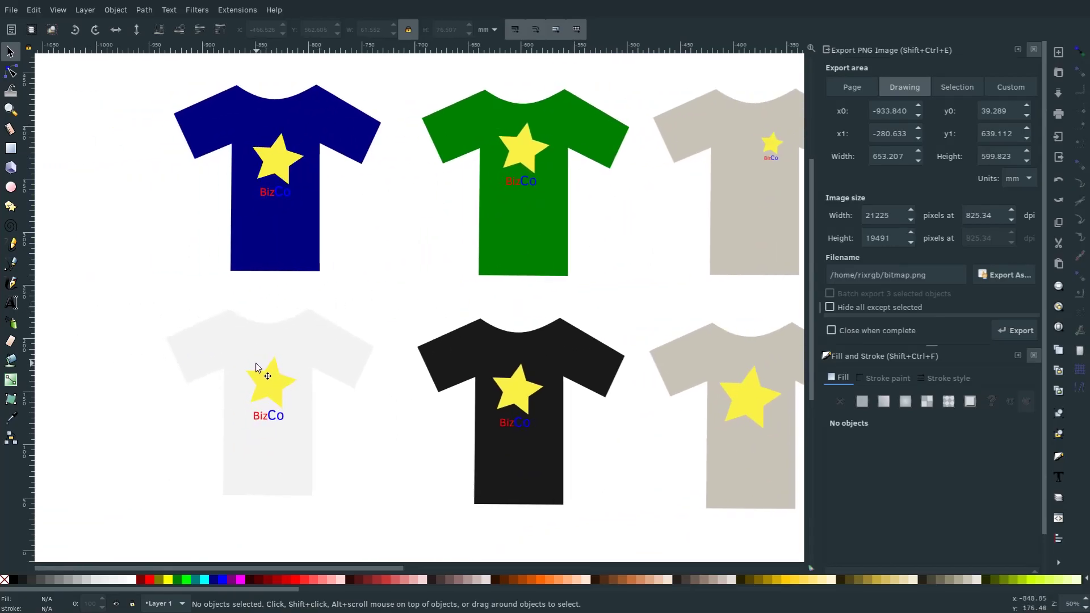
scroll(539, 193, right, 5)
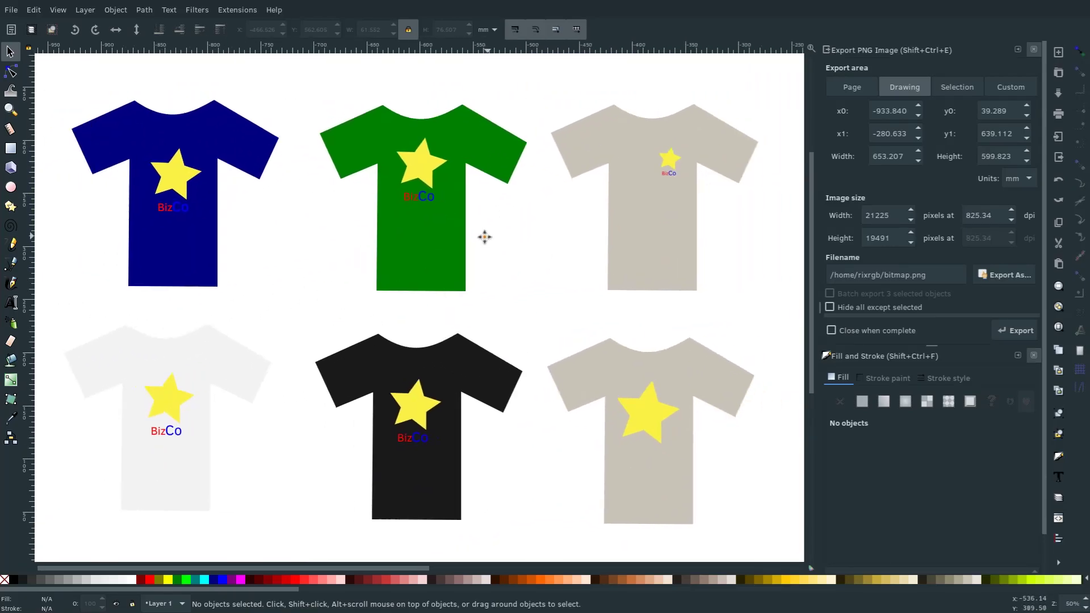
scroll(369, 233, left, 3)
scroll(369, 232, up, 2)
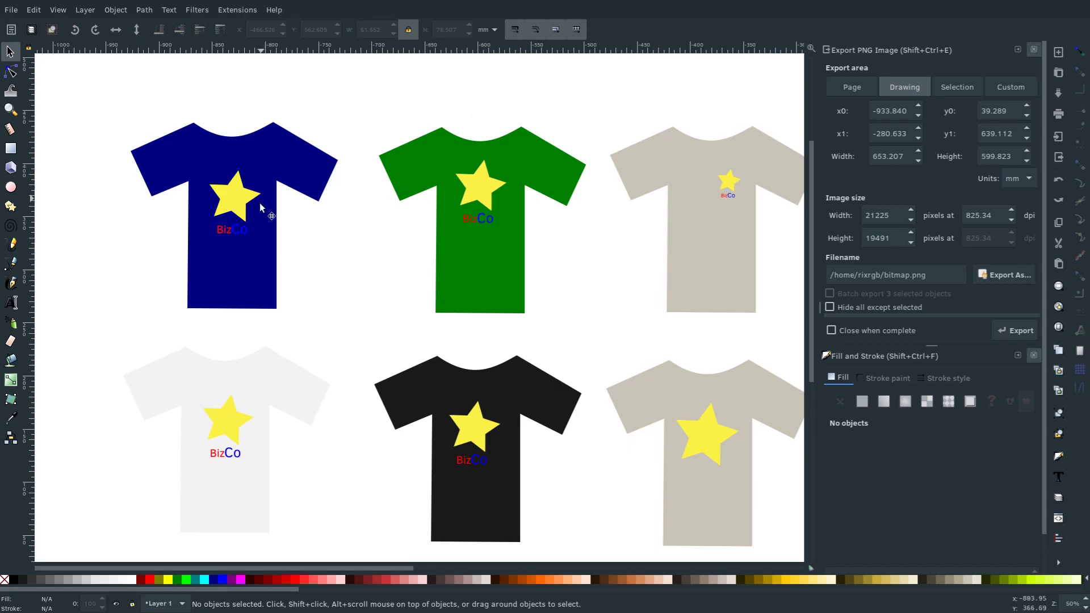
scroll(544, 290, down, 2)
scroll(544, 291, right, 2)
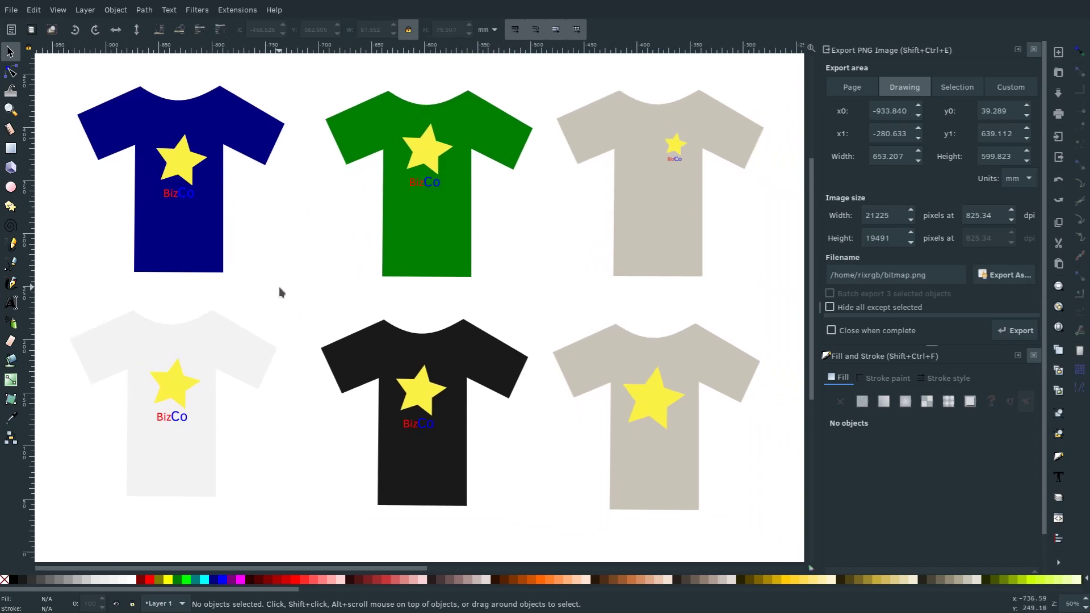
- Select the black shirt with its star and logo, then clear the selection
drag(314, 326, 550, 539)
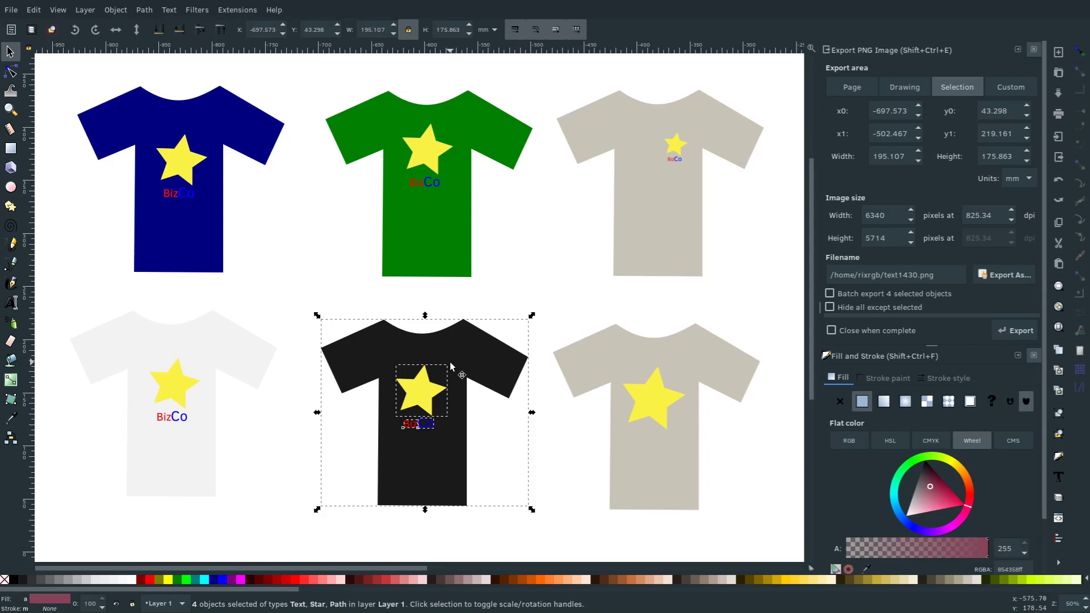
click(340, 243)
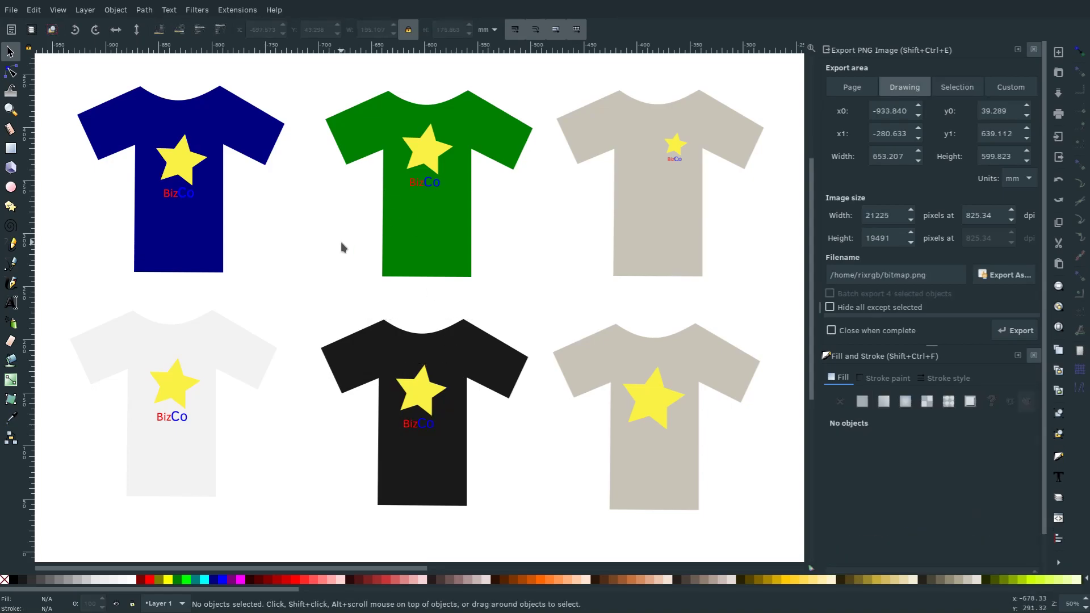
scroll(353, 240, down, 3)
scroll(340, 261, down, 1)
scroll(409, 286, up, 1)
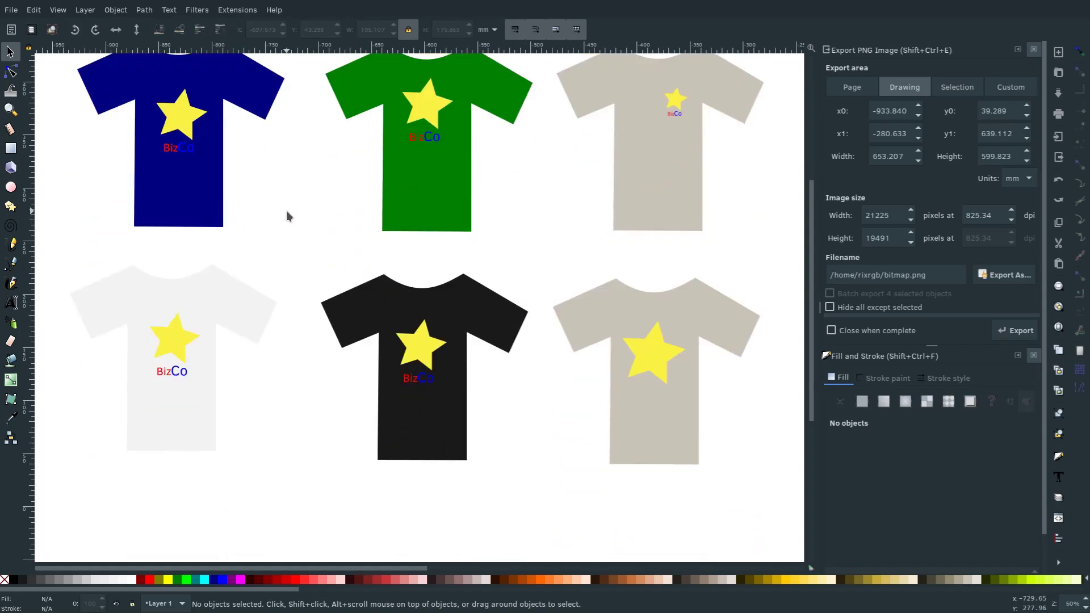
scroll(437, 162, up, 1)
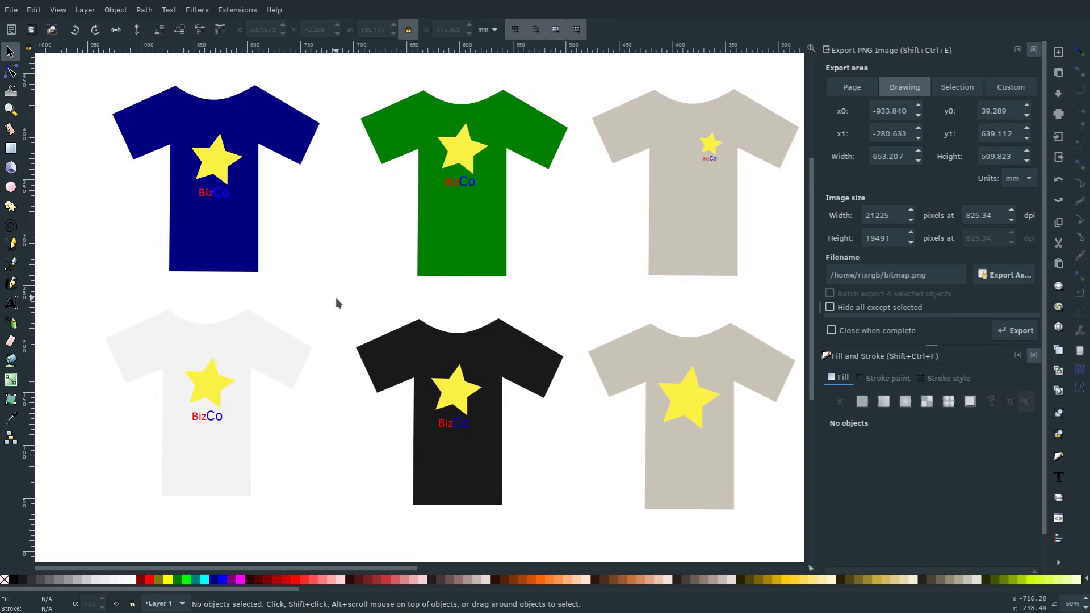
scroll(360, 325, up, 5)
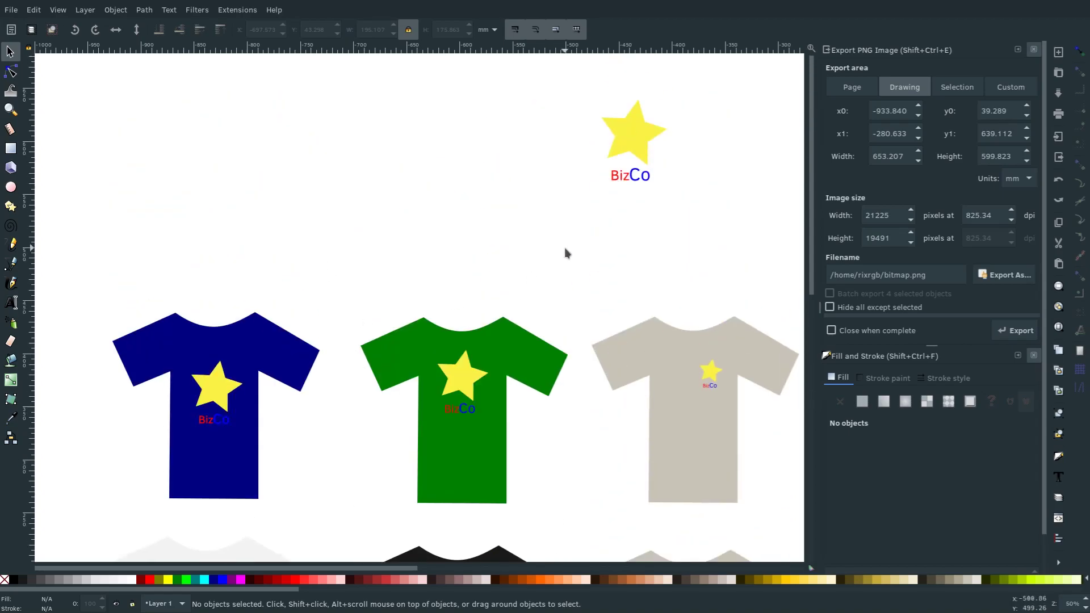
drag(562, 84, 710, 225)
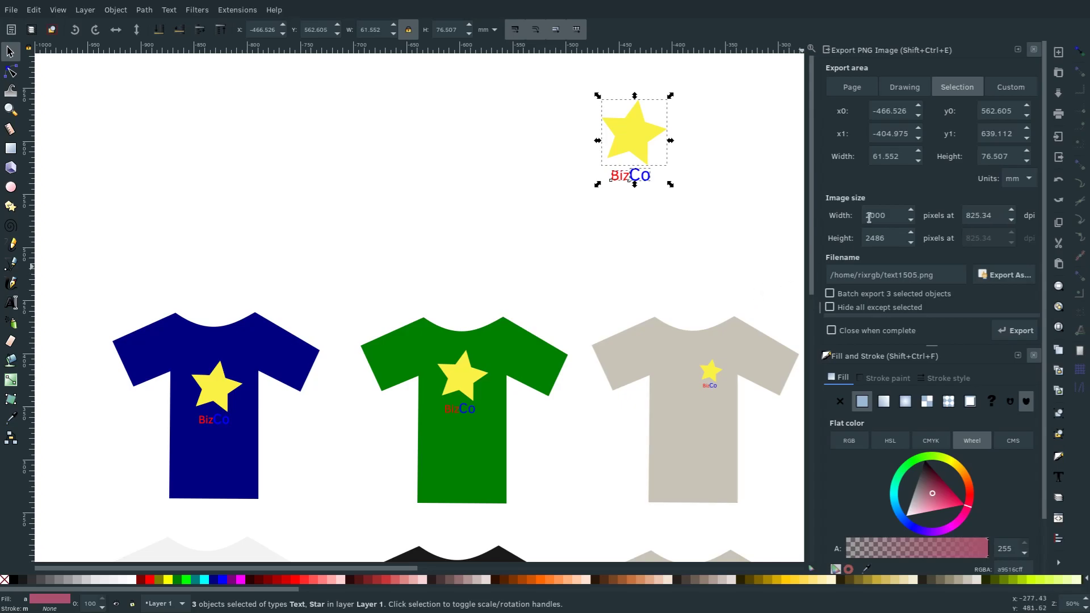
drag(681, 244, 604, 282)
scroll(335, 379, down, 4)
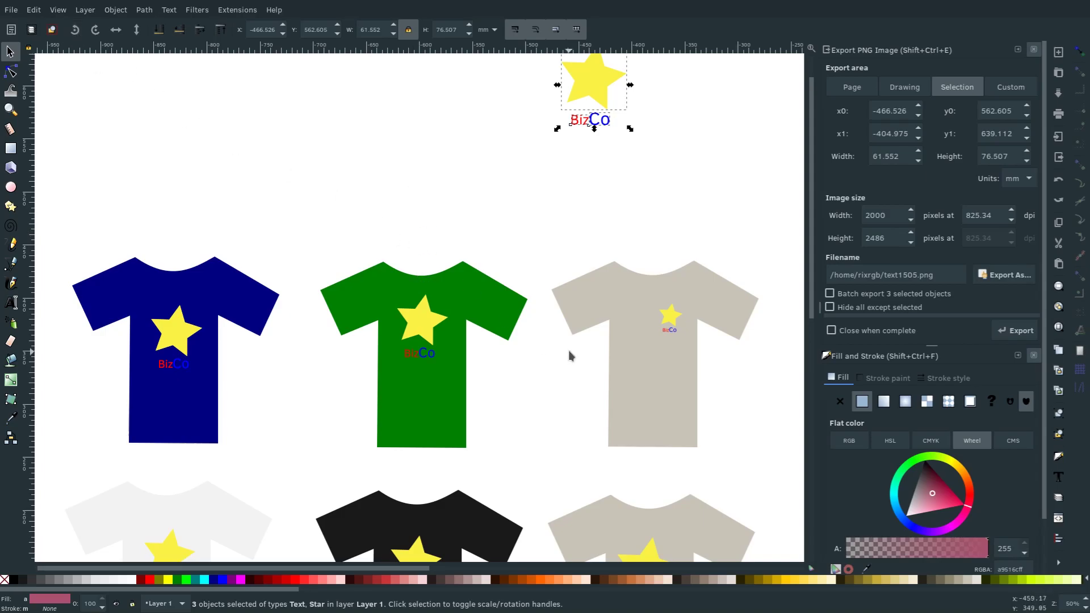
mouse_move(501, 418)
mouse_down()
mouse_move(495, 313)
mouse_move(470, 447)
mouse_up()
click(490, 202)
drag(490, 202, 468, 286)
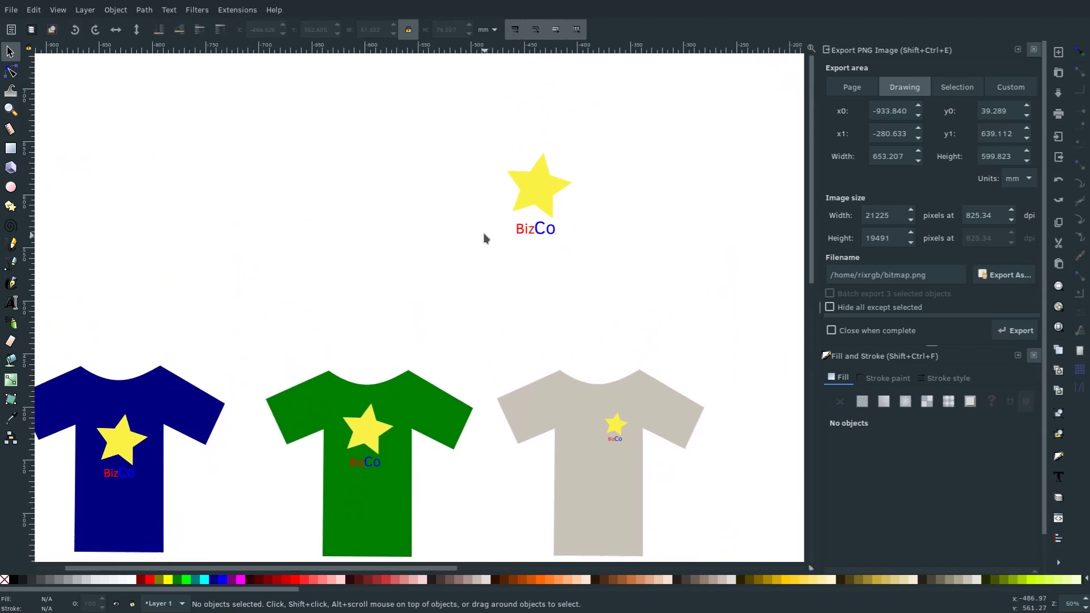
drag(450, 118, 585, 250)
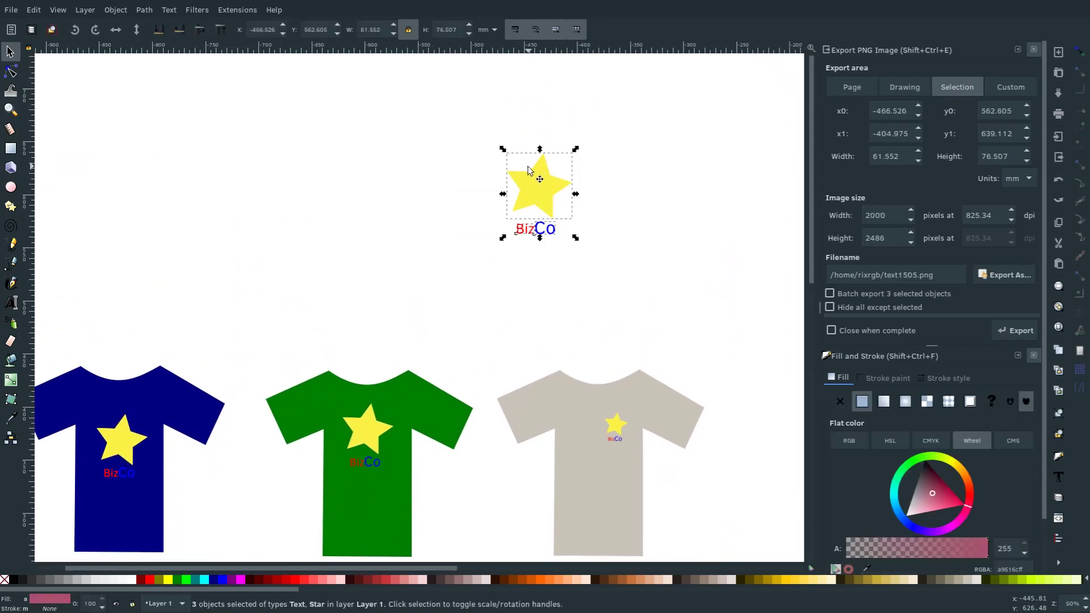
key(Escape)
click(332, 432)
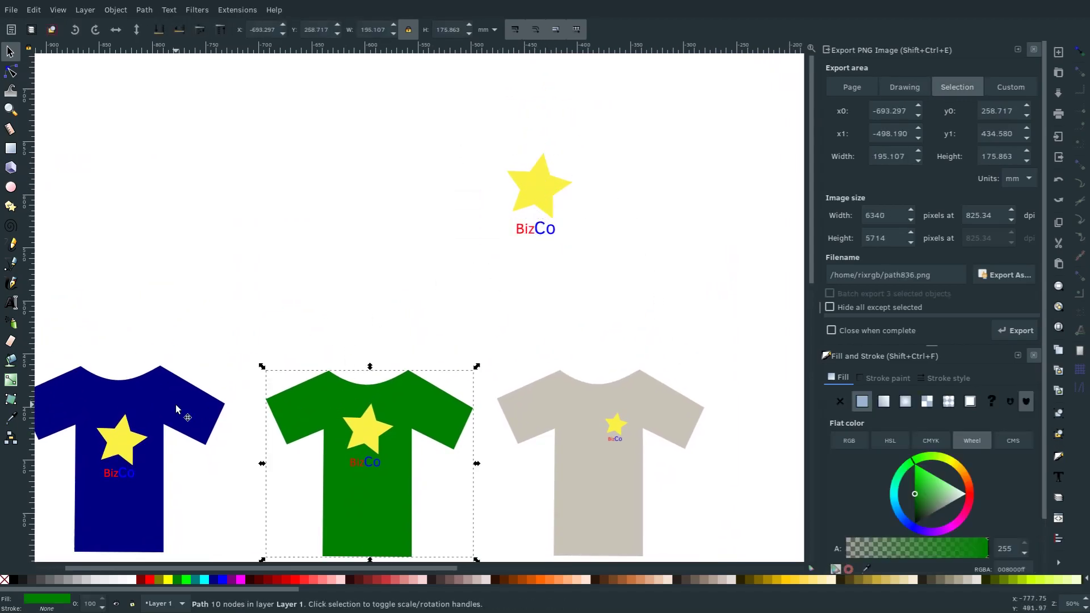
click(176, 405)
click(305, 469)
scroll(305, 468, down, 3)
scroll(307, 463, down, 4)
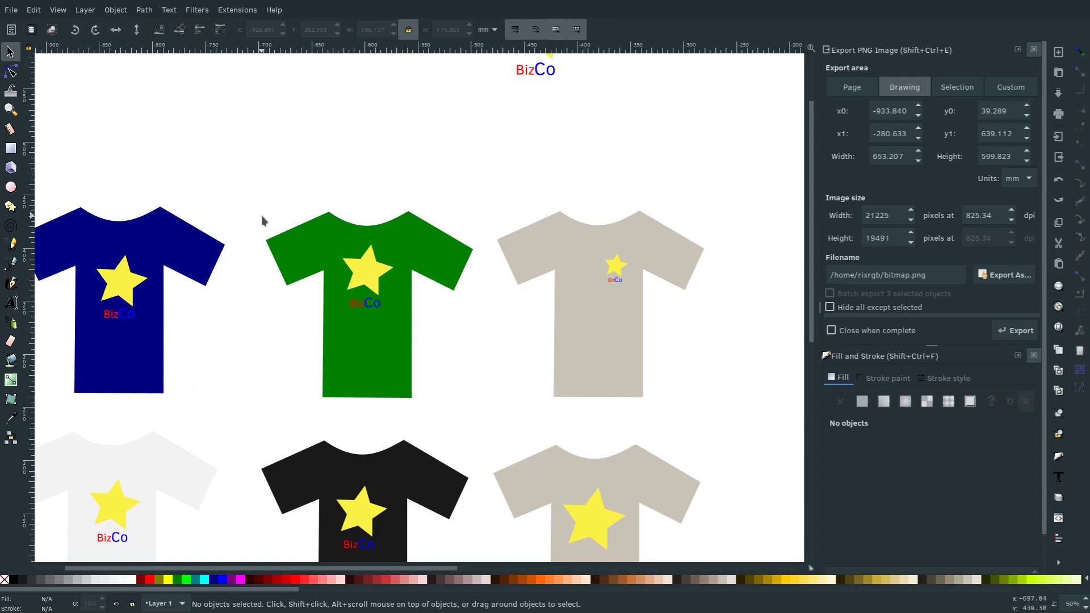
drag(263, 345, 361, 247)
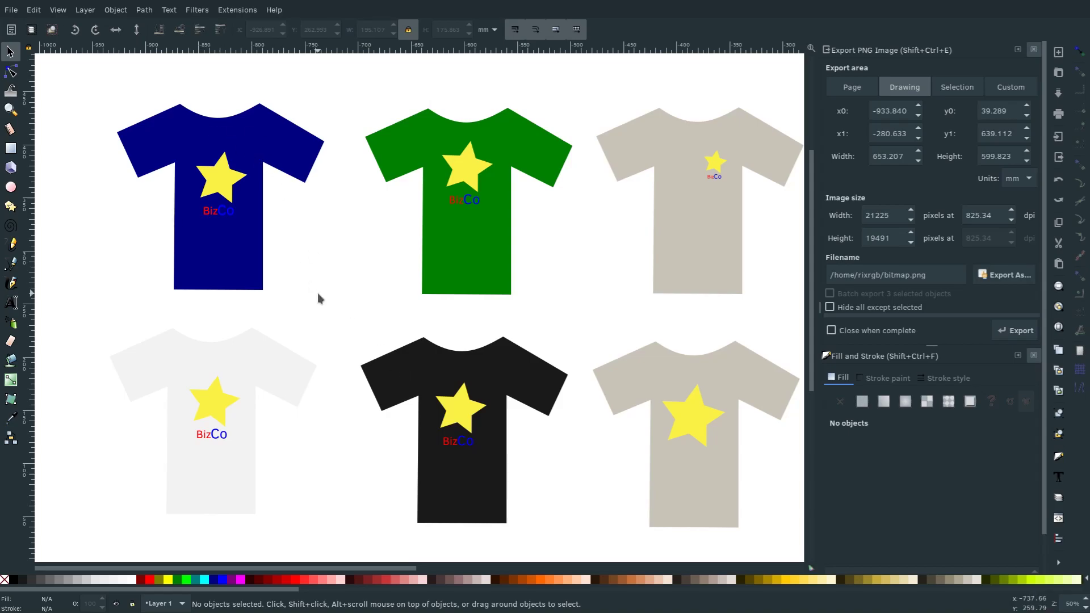
mouse_move(367, 324)
mouse_down()
mouse_move(348, 306)
mouse_move(318, 321)
mouse_up()
drag(501, 245, 425, 352)
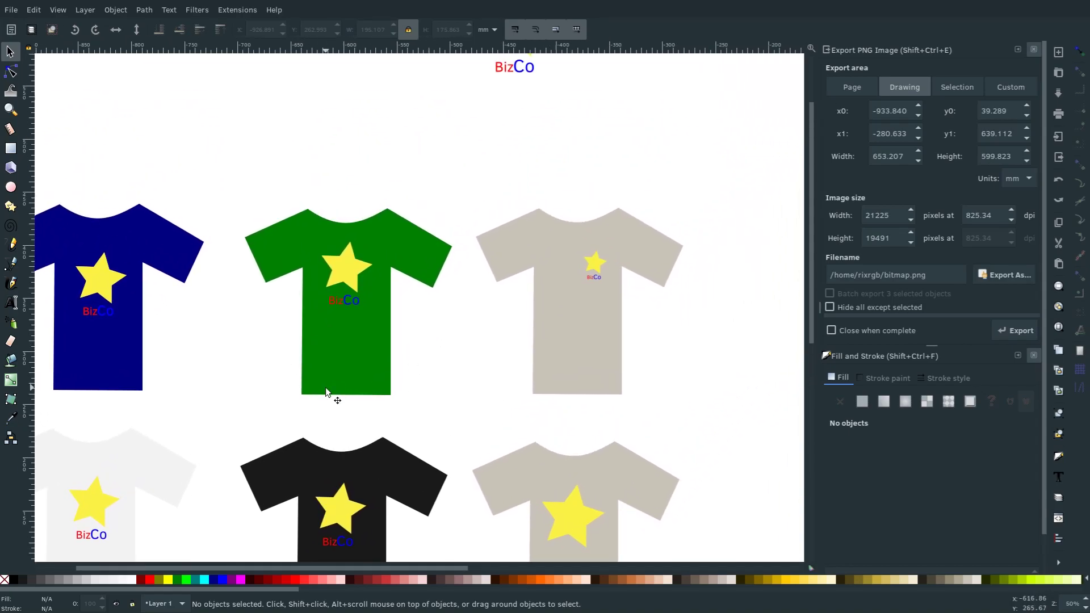
drag(494, 151, 468, 276)
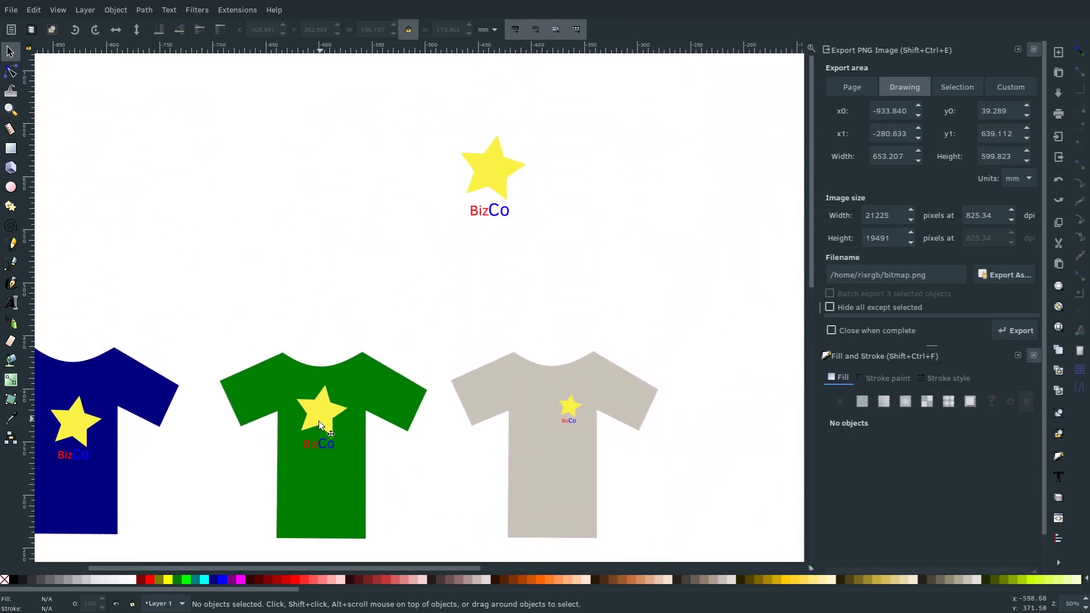
mouse_move(319, 420)
mouse_down()
mouse_move(402, 290)
mouse_move(452, 232)
mouse_up()
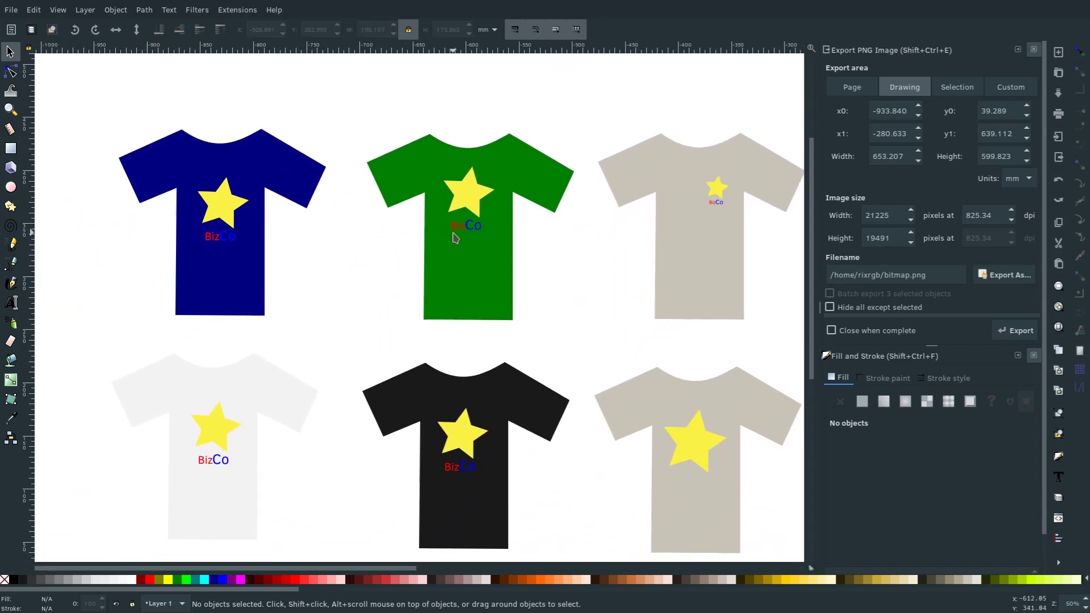
drag(335, 319, 322, 304)
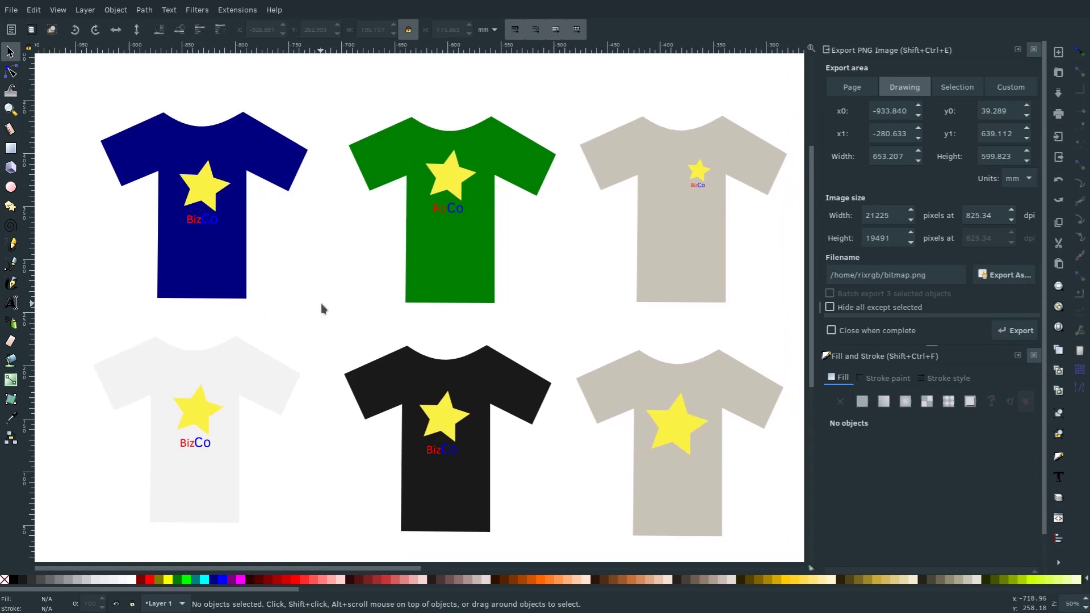